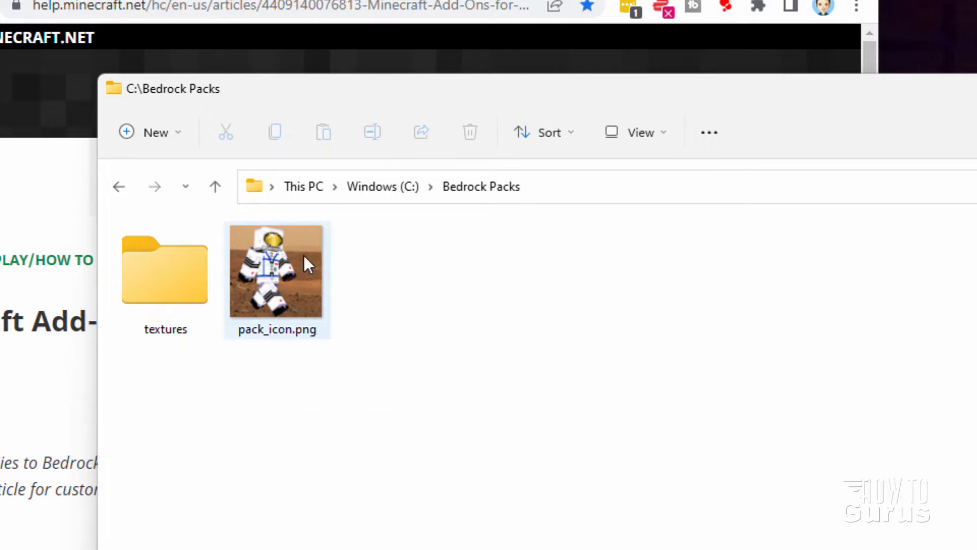
Switch to the browser, maximize the Minecraft Add-Ons for Bedrock Versions FAQ, and go to the "How do I use add-ons?" section
mouse_move(281, 279)
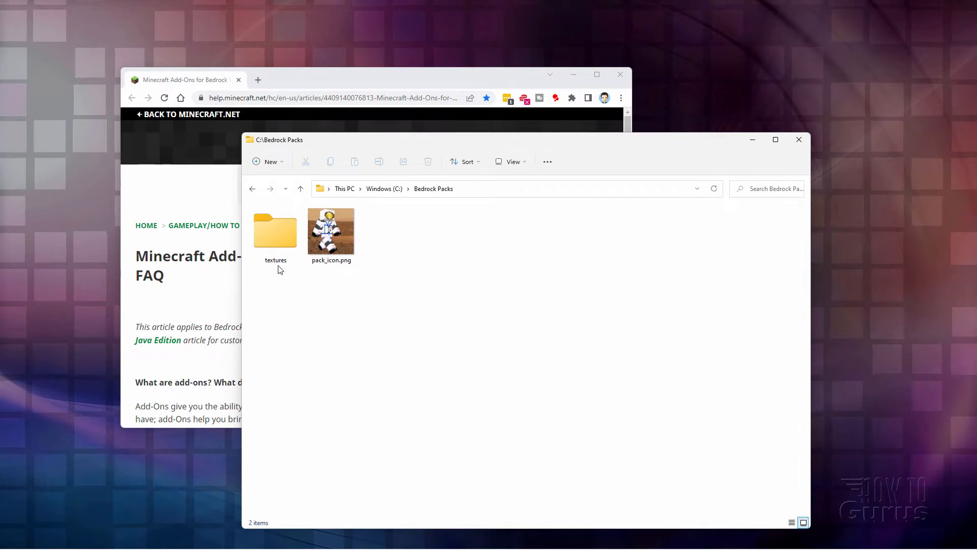
left_click(321, 79)
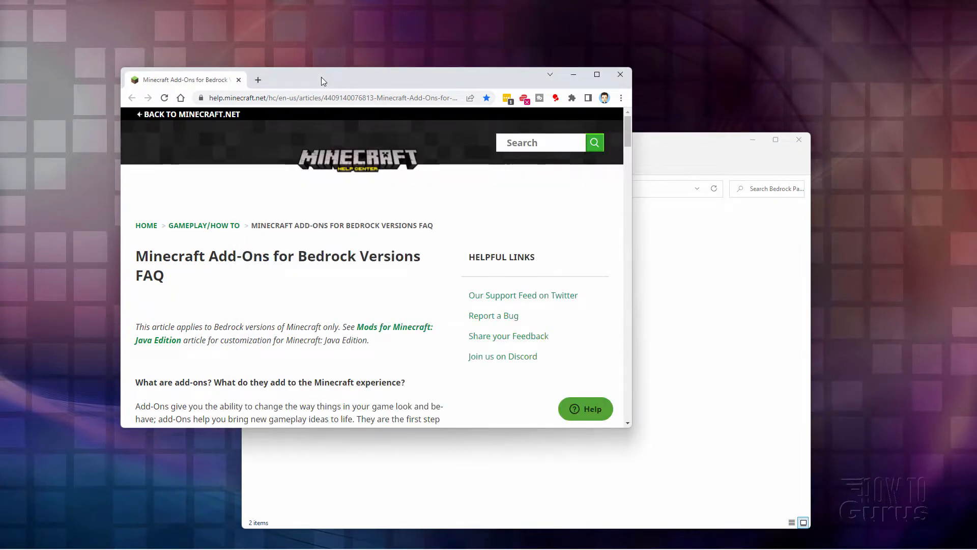
double_click(322, 77)
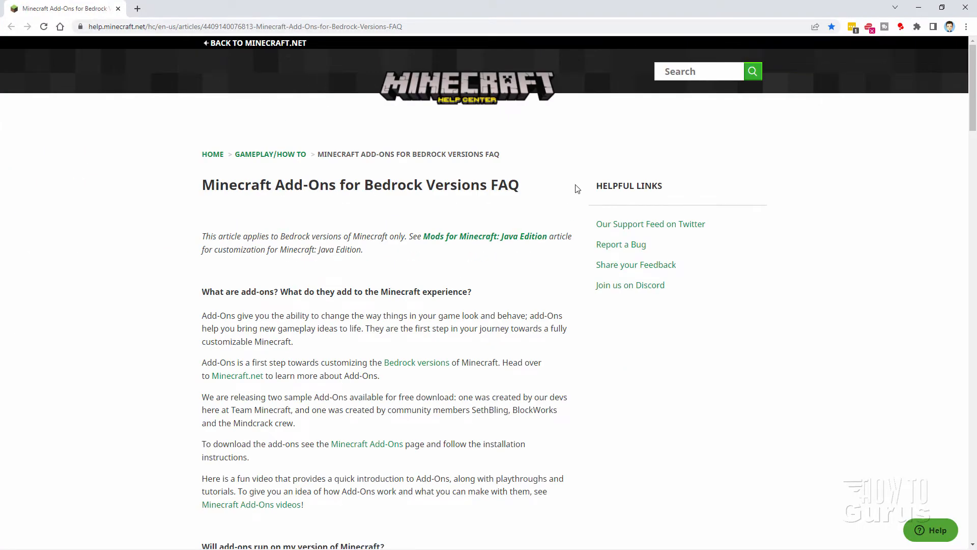
left_click(166, 28)
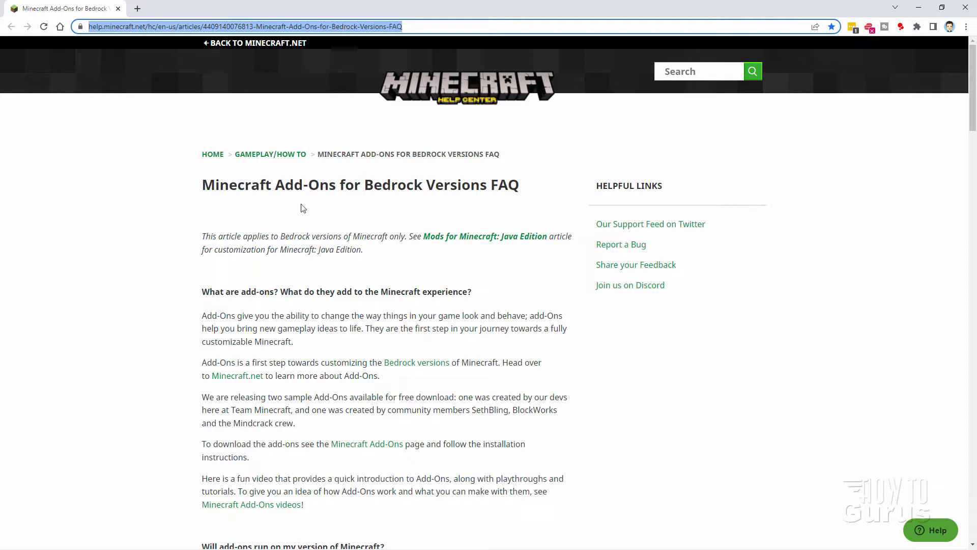
scroll(179, 286, "down", 5)
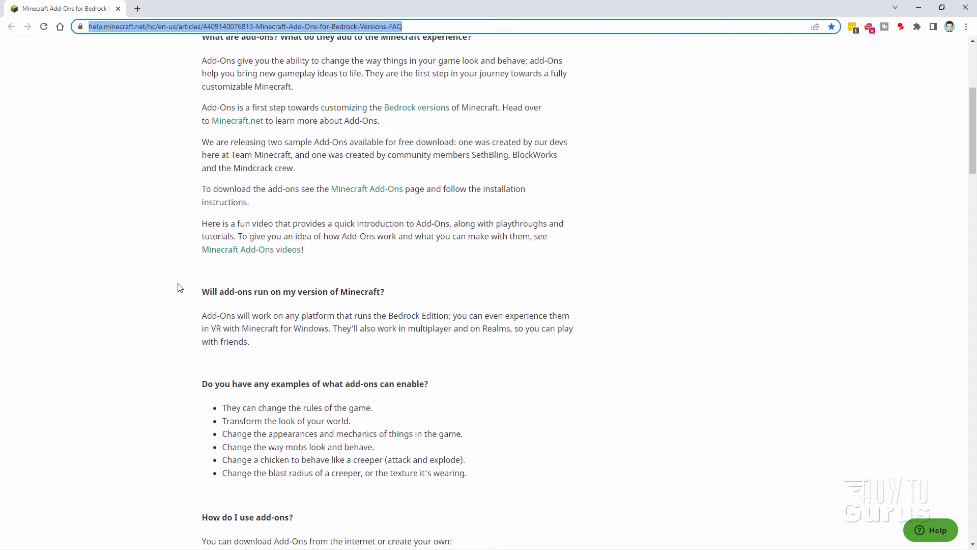
scroll(178, 287, "down", 7)
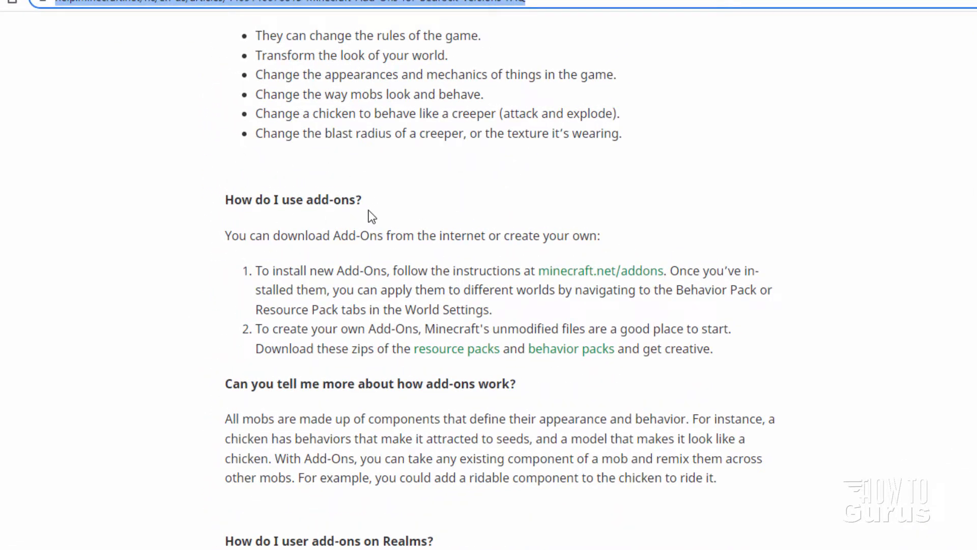
Download the linked resource packs zip, saving it as Vanilla_Resource_Pack_1.18.10.zip in the C:\Bedrock Packs folder
left_click(443, 357)
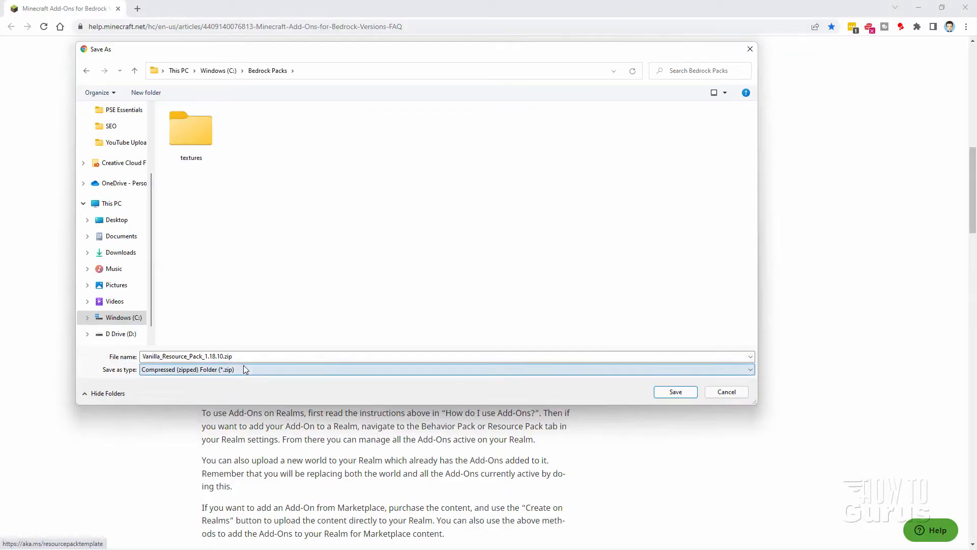
left_click(247, 357)
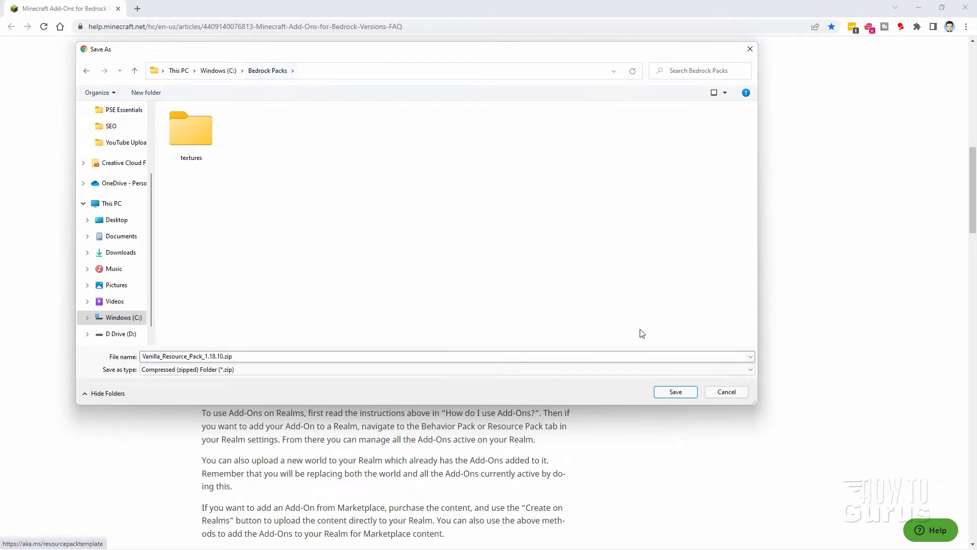
left_click(671, 395)
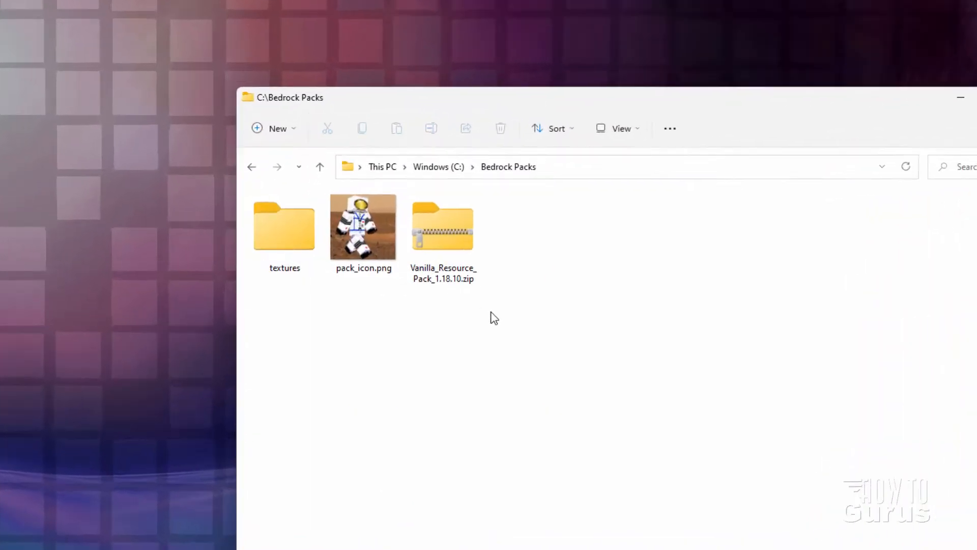
left_click(453, 224)
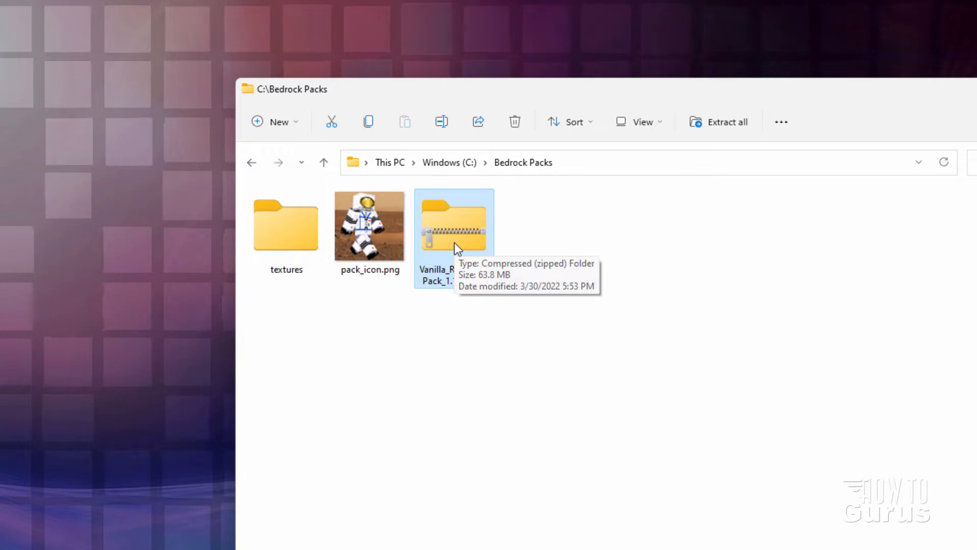
left_click(459, 327)
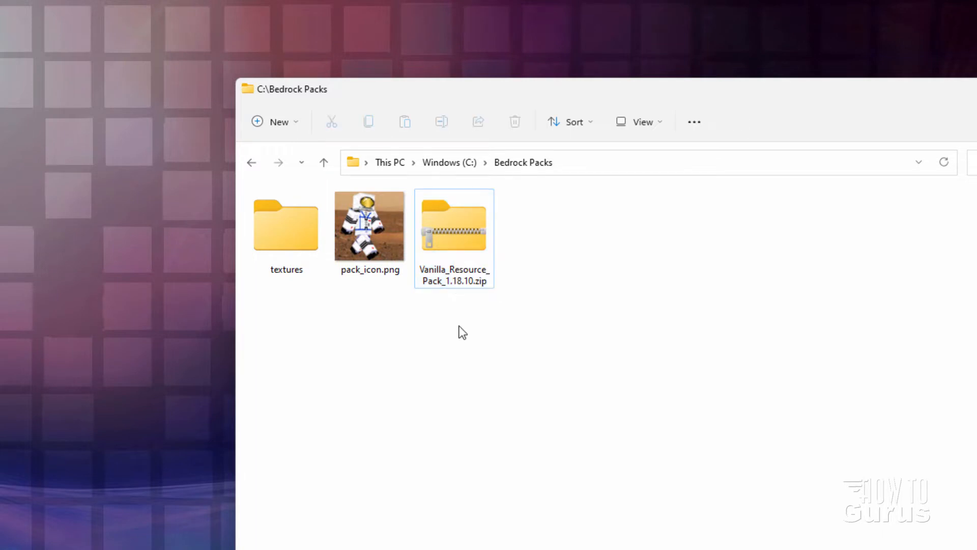
right_click(476, 216)
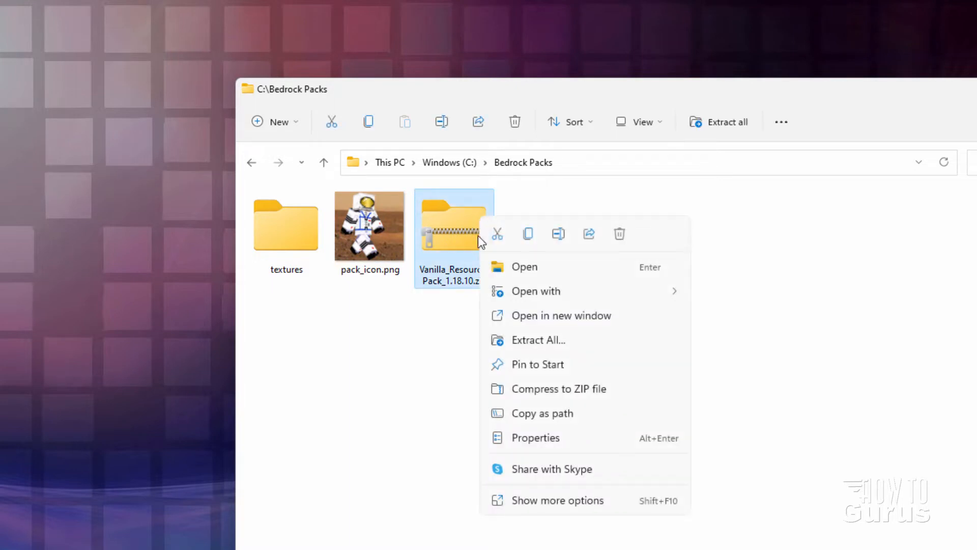
left_click(591, 501)
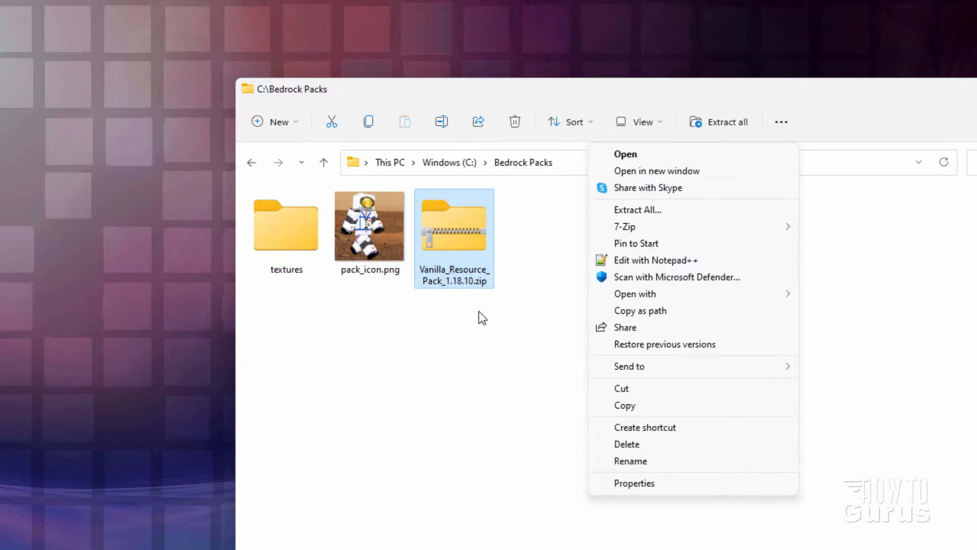
left_click(466, 329)
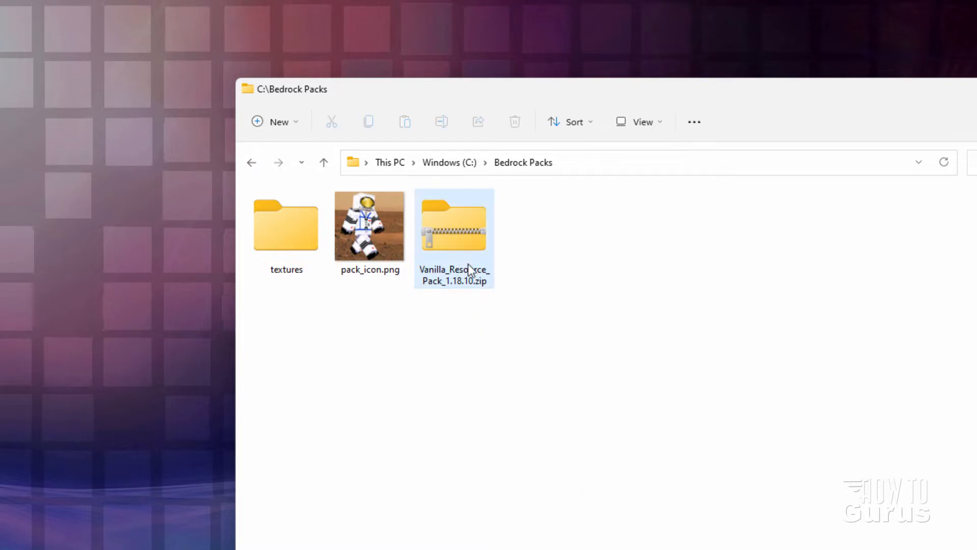
Open Vanilla_Resource_Pack_1.18.10.zip in a new window and place that window beside the Bedrock Packs folder's files
right_click(464, 247)
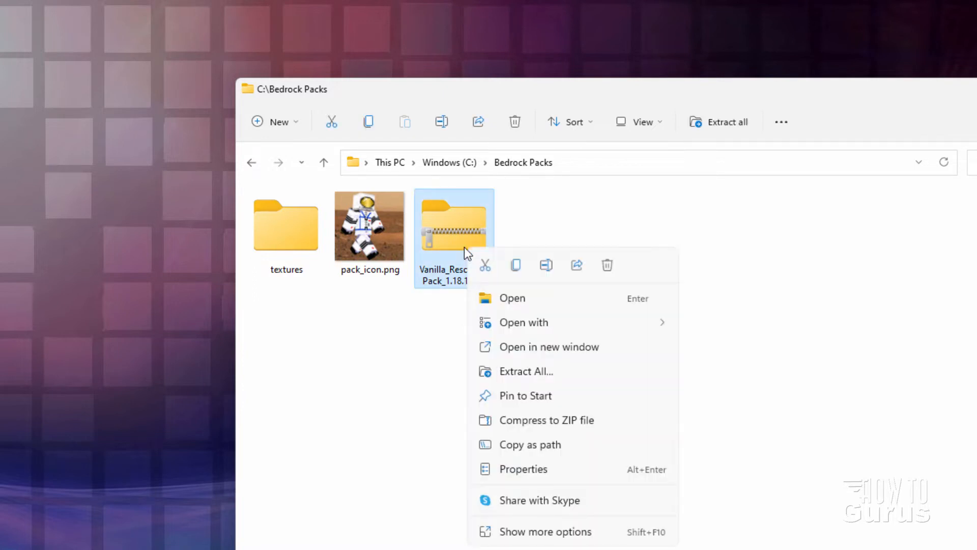
left_click(566, 529)
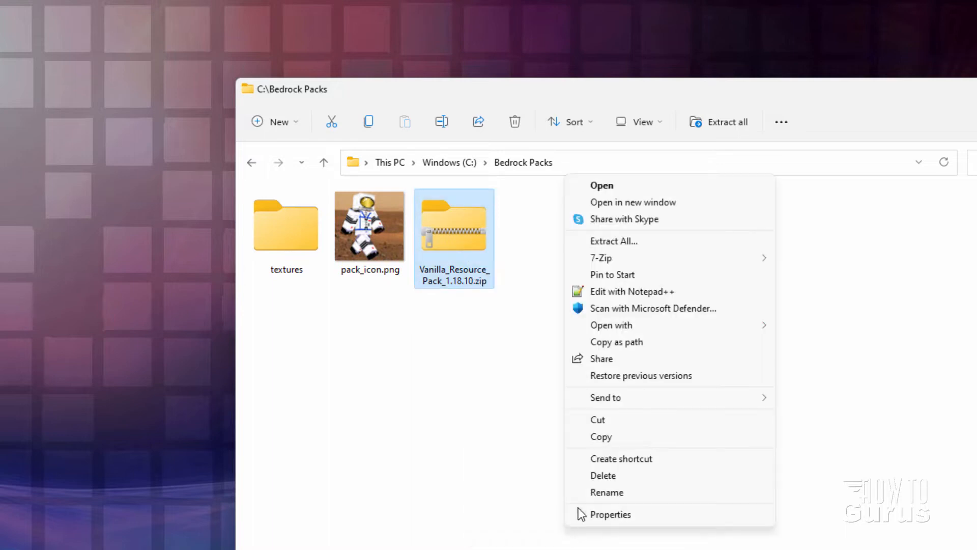
left_click(673, 204)
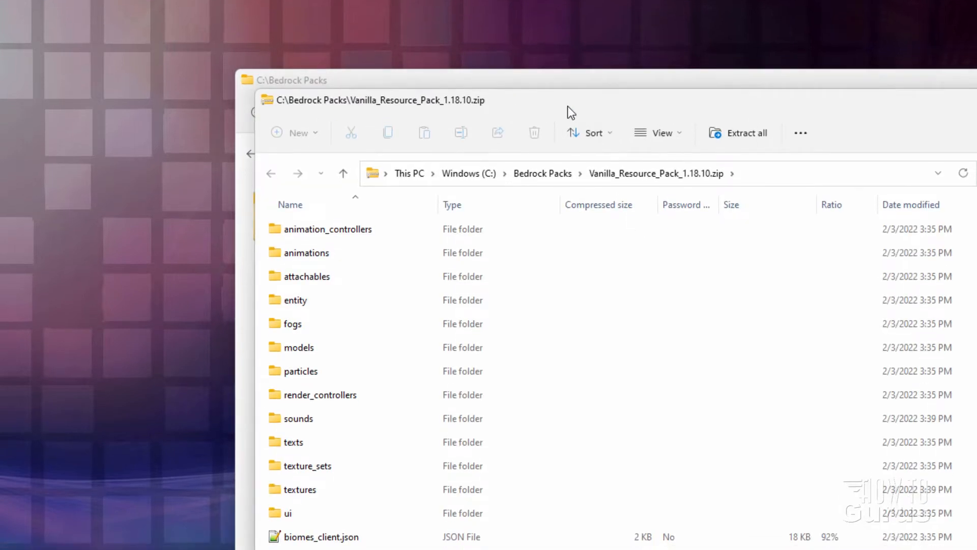
left_click_drag(556, 114, 705, 87)
left_click_drag(703, 29, 825, 0)
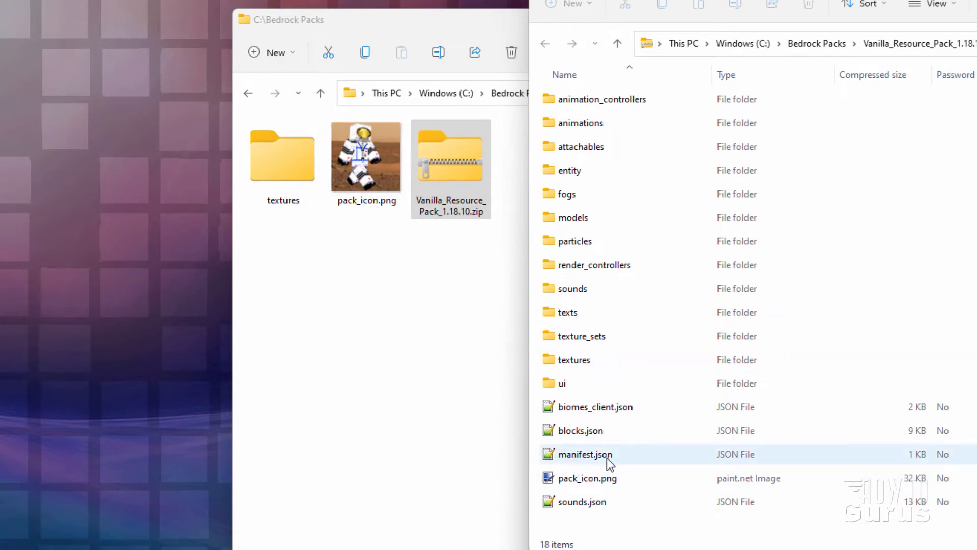
Copy manifest.json from the vanilla resource pack archive into the Bedrock Packs folder, then return to the archive window
left_click_drag(586, 455, 350, 378)
left_click(377, 387)
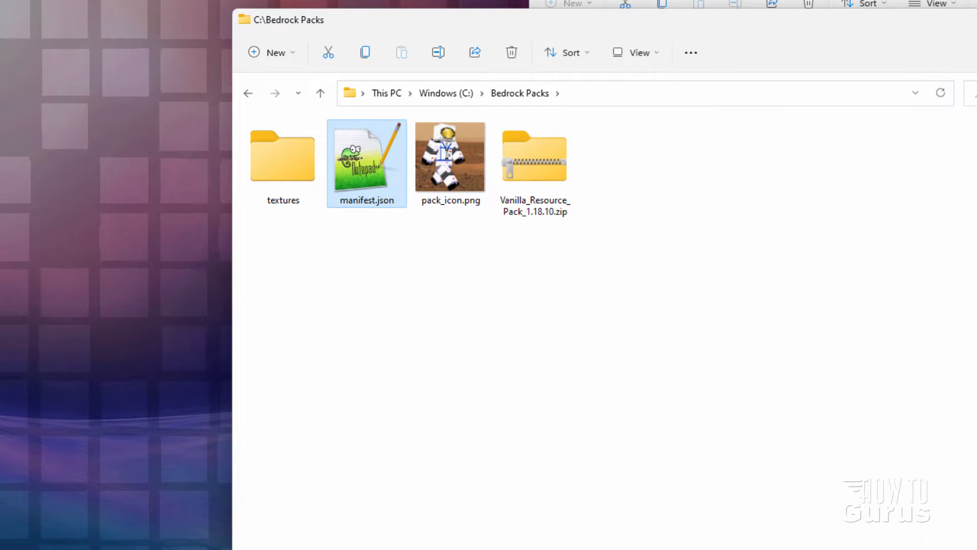
left_click(971, 3)
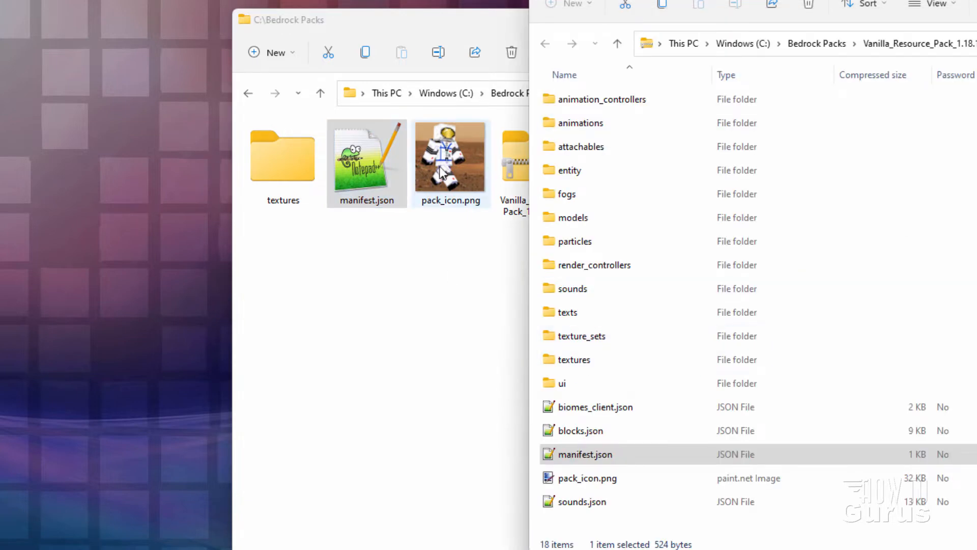
Open the items folder inside the vanilla archive's textures folder
left_click(569, 479)
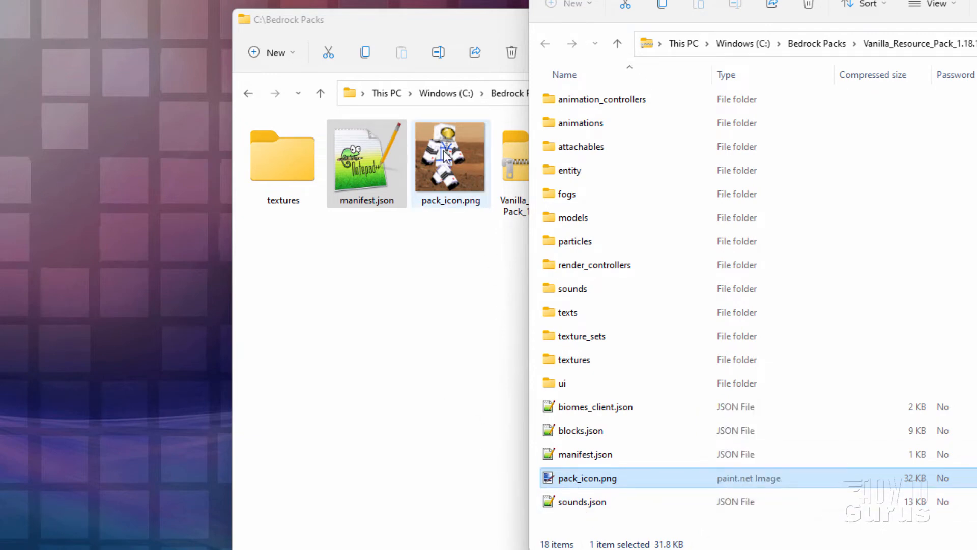
left_click(553, 361)
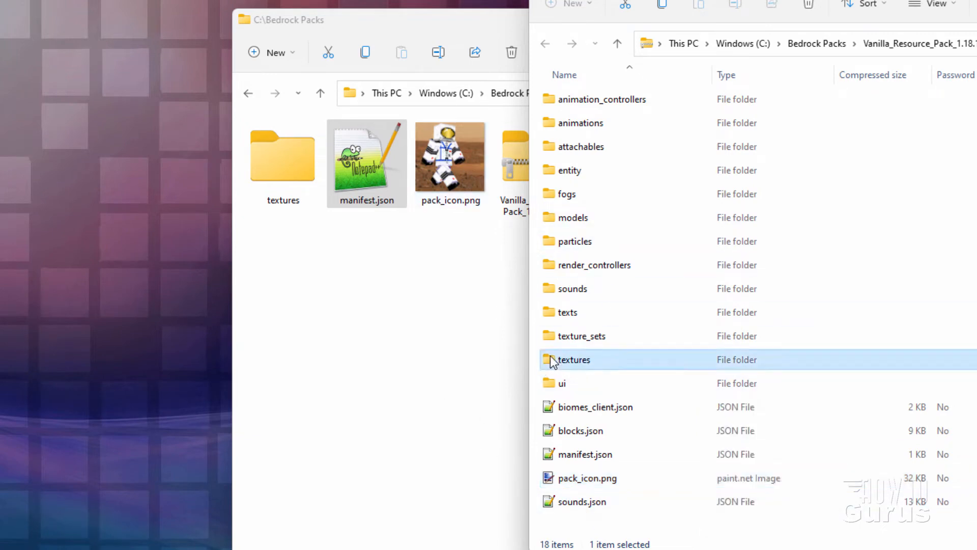
double_click(553, 360)
double_click(547, 220)
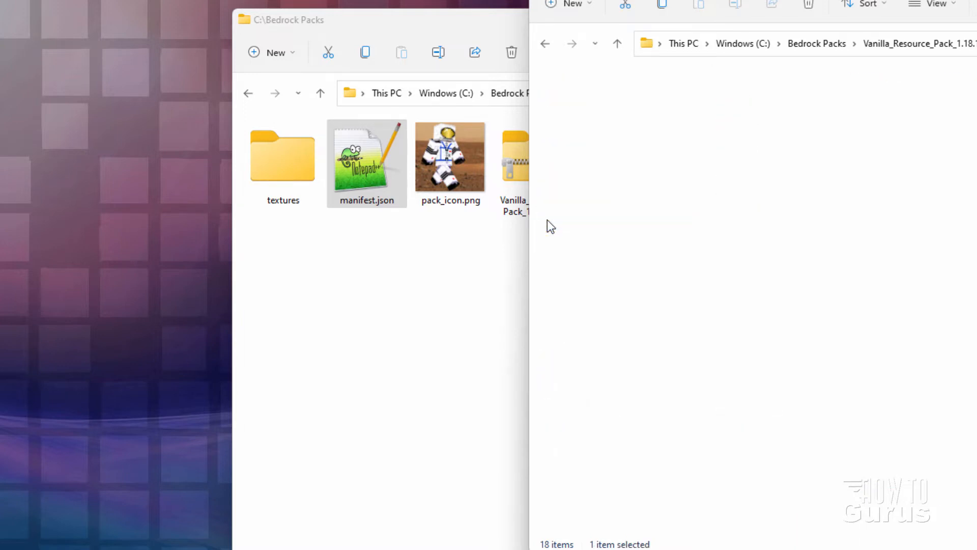
Find iron_sword.png among the archive's item textures and copy it into the Bedrock Packs folder
scroll(596, 250, "down", 1)
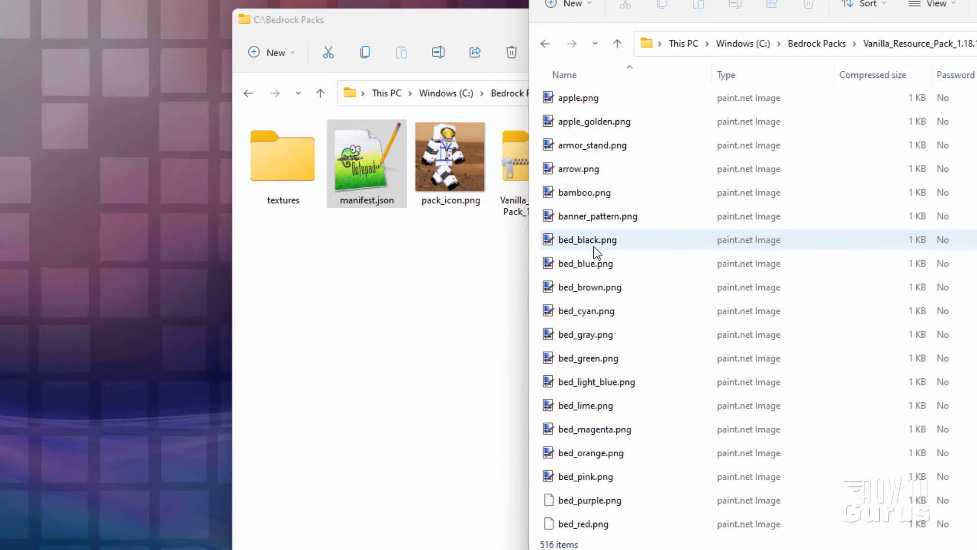
scroll(597, 250, "down", 15)
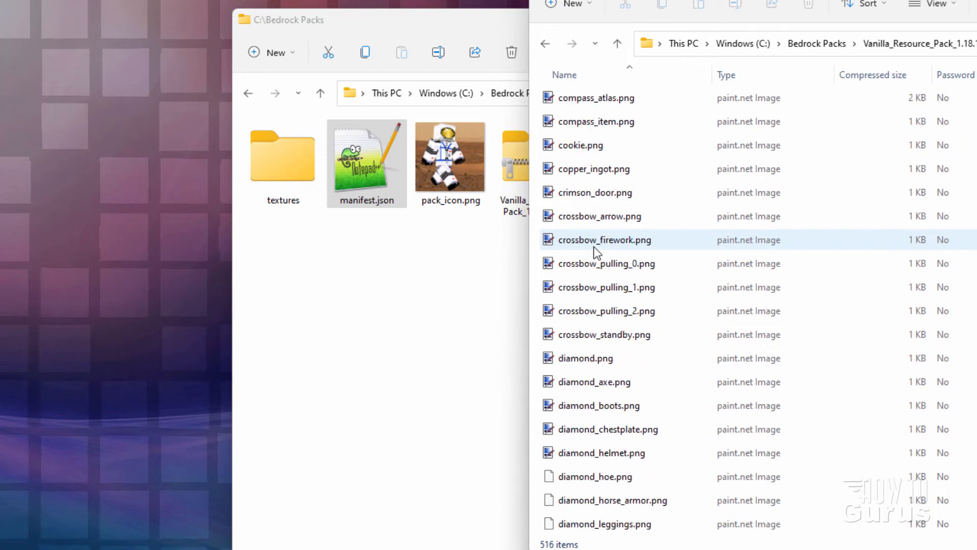
scroll(597, 250, "down", 20)
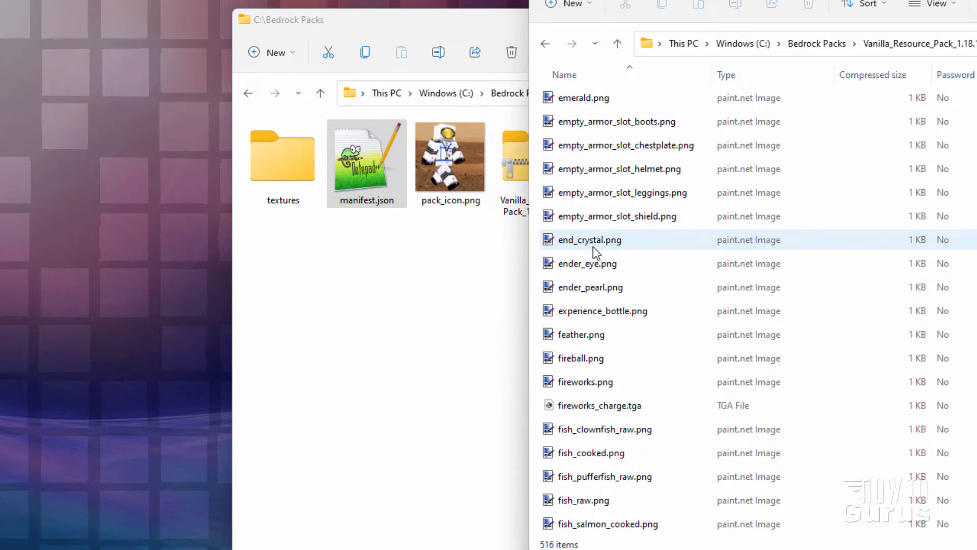
scroll(593, 246, "down", 18)
scroll(593, 246, "up", 4)
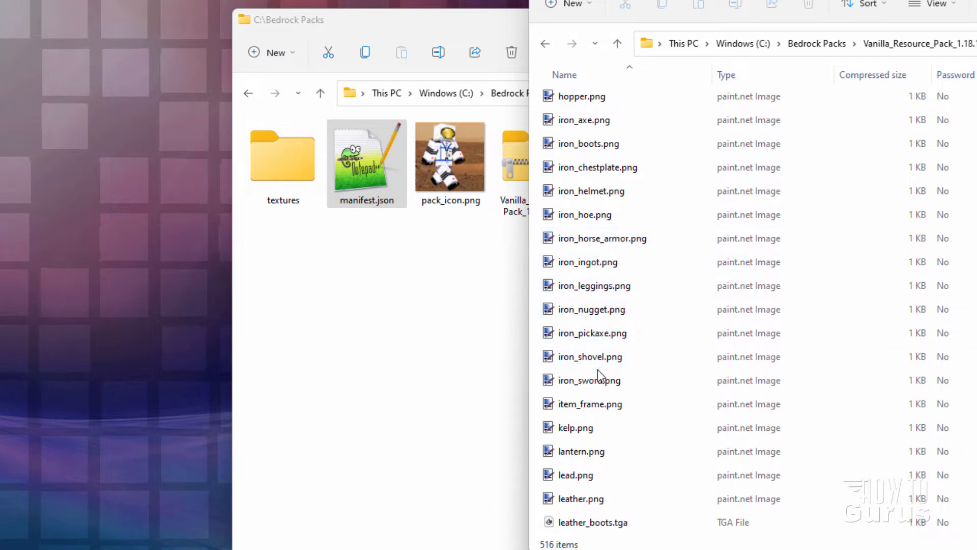
left_click(584, 385)
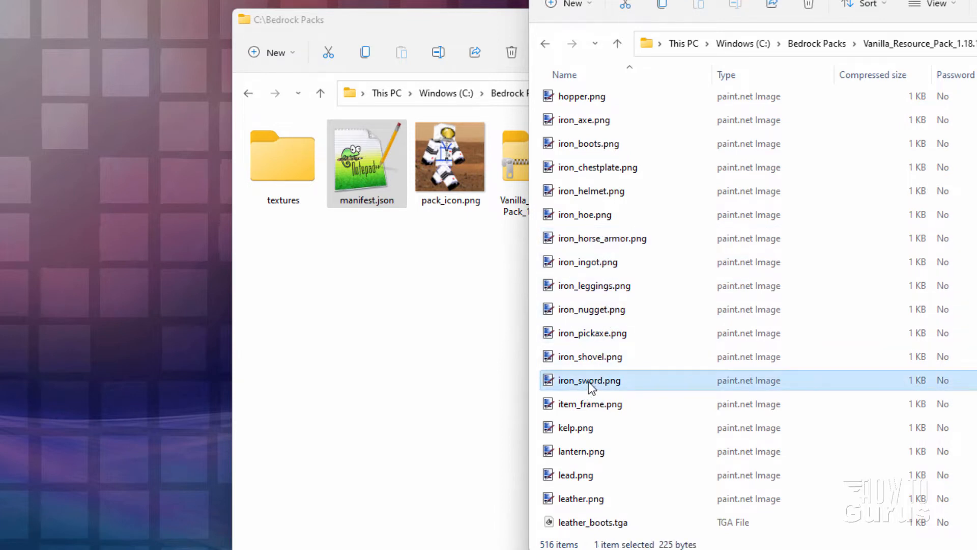
left_click_drag(588, 381, 357, 359)
left_click(386, 368)
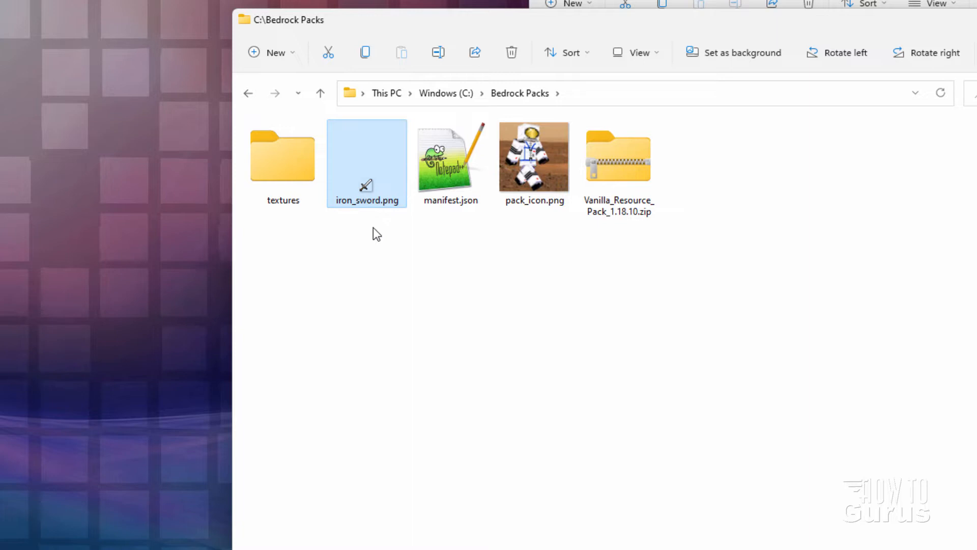
left_click(384, 255)
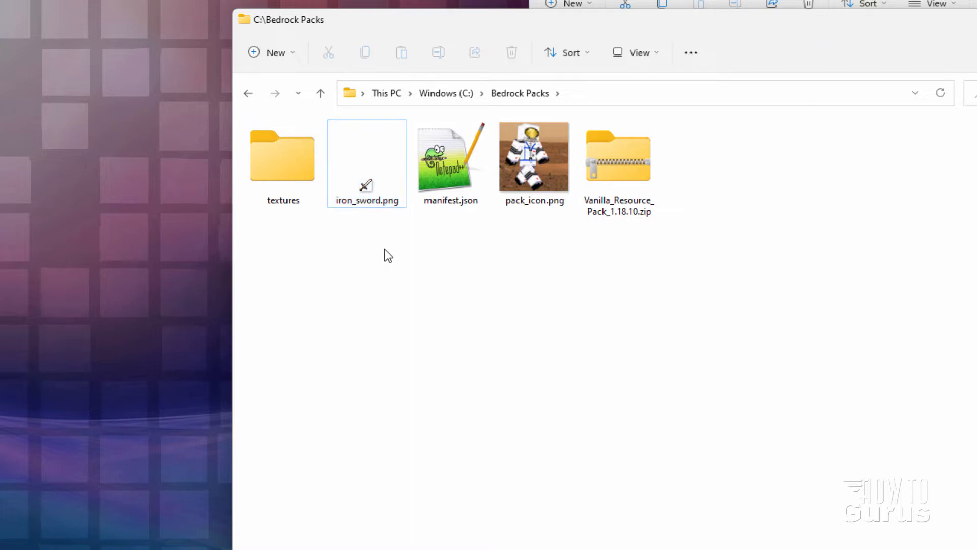
Return to the archive's textures folder and shift its window to check the folder path and the items subfolder
key("alt+Tab")
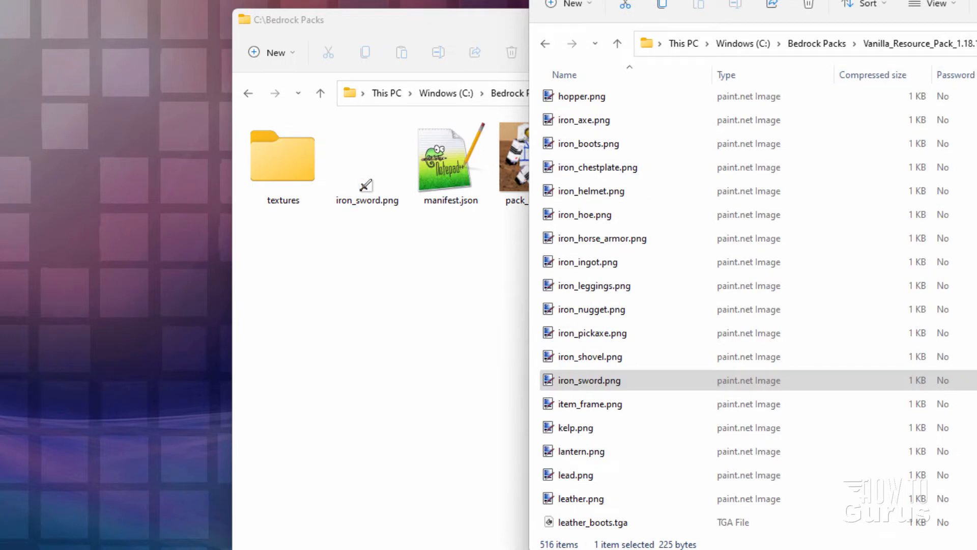
key("alt+Up")
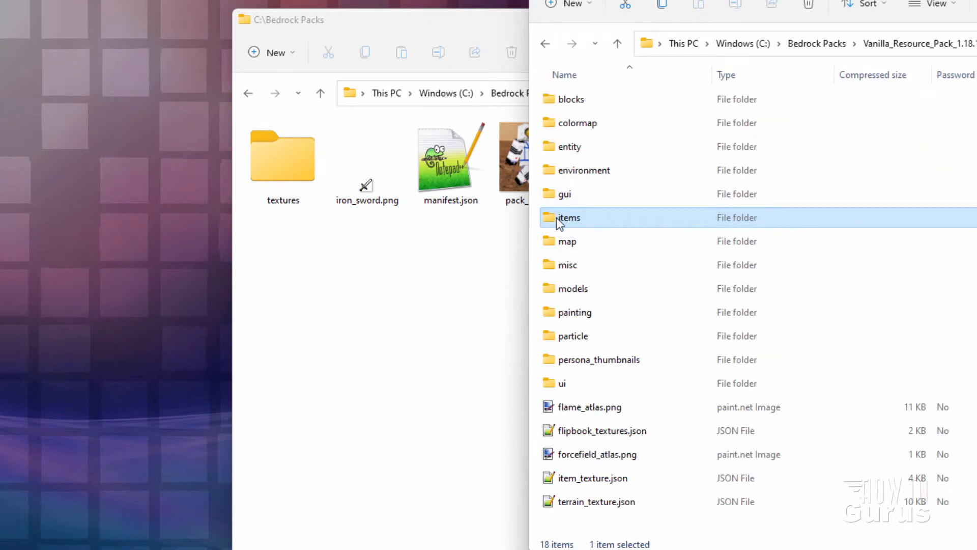
left_click_drag(976, 0, 967, 2)
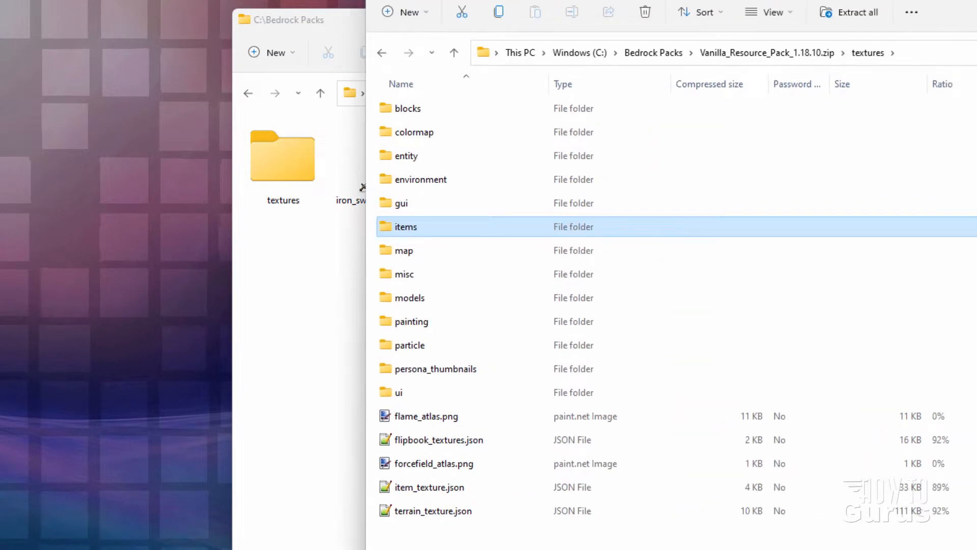
left_click(976, 0)
Move iron_sword.png into the textures folder of Bedrock Packs and open that folder
left_click_drag(366, 176, 257, 175)
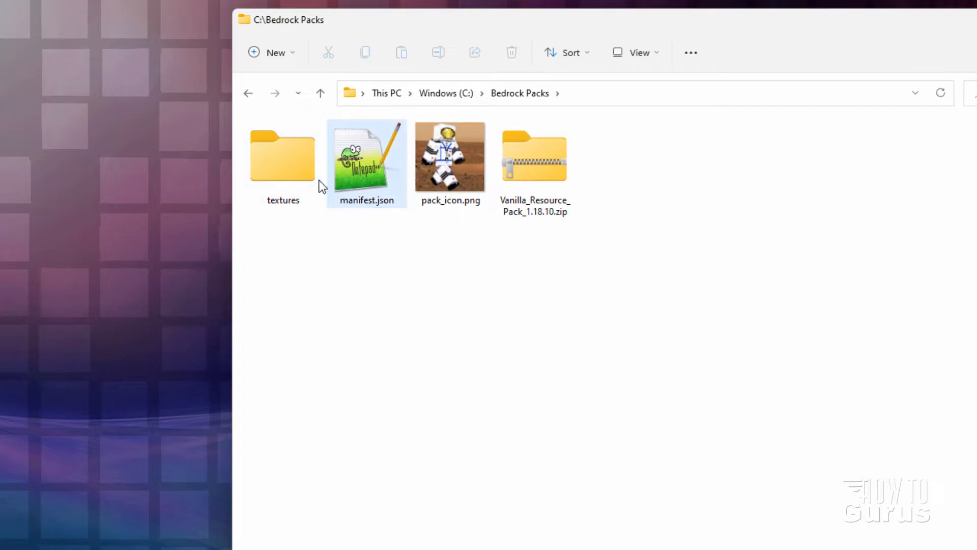
double_click(290, 174)
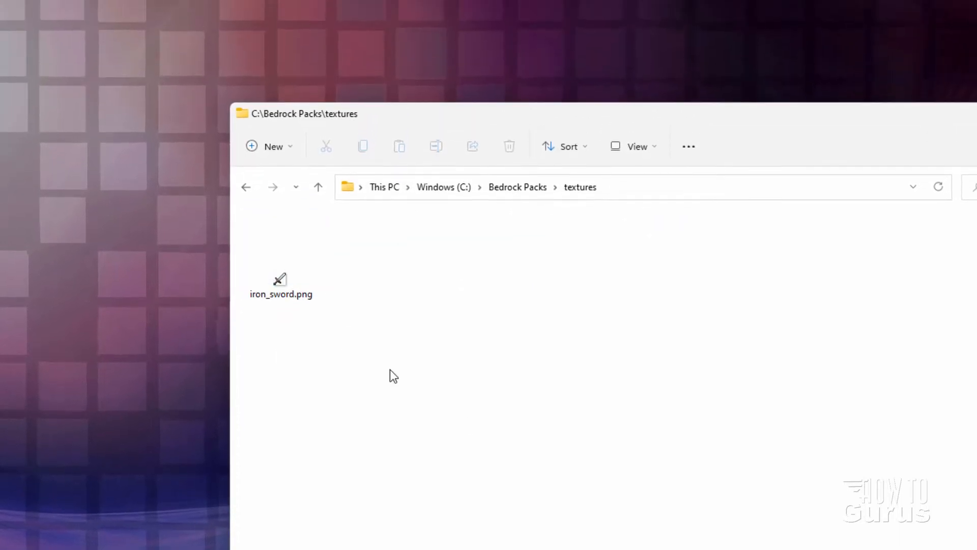
Create a folder named items inside the textures folder, move iron_sword.png into it and open it
right_click(407, 260)
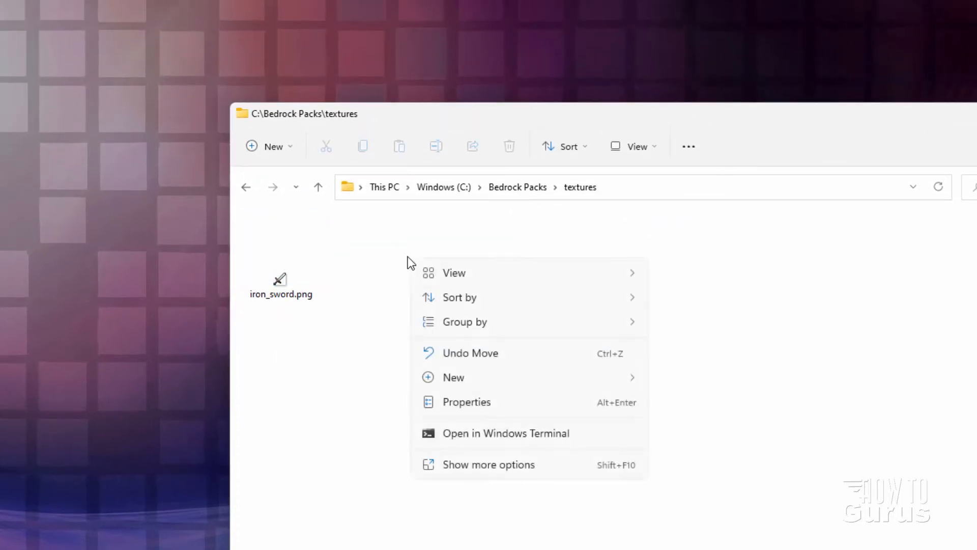
mouse_move(502, 381)
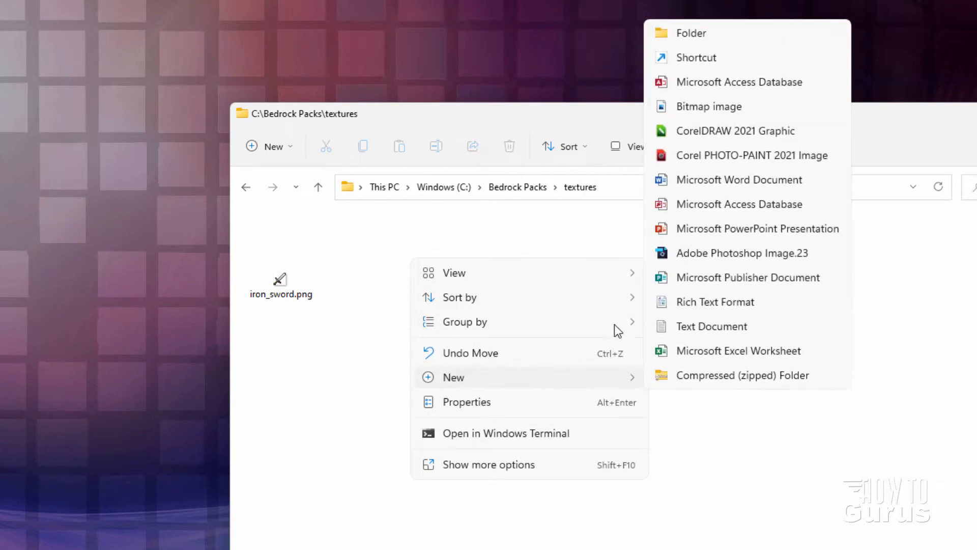
left_click(709, 34)
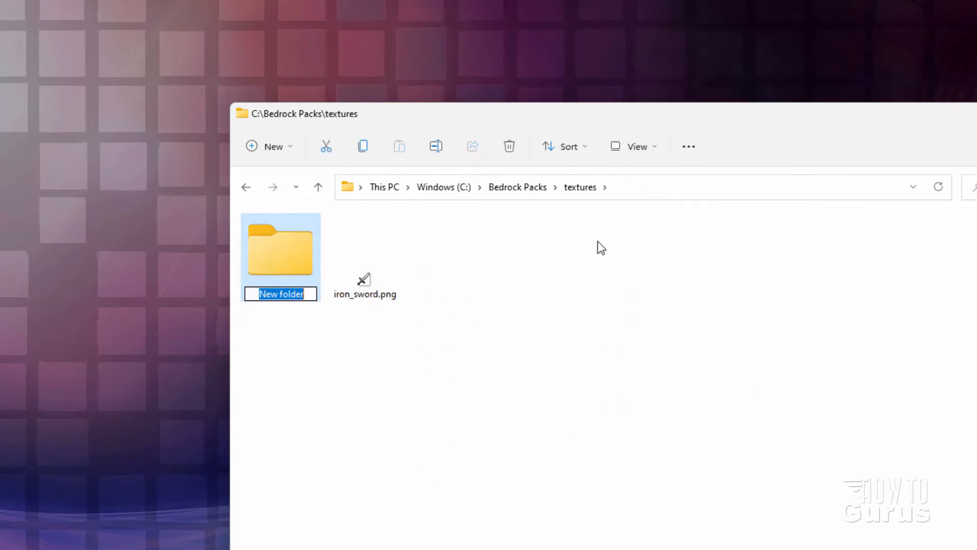
type("items")
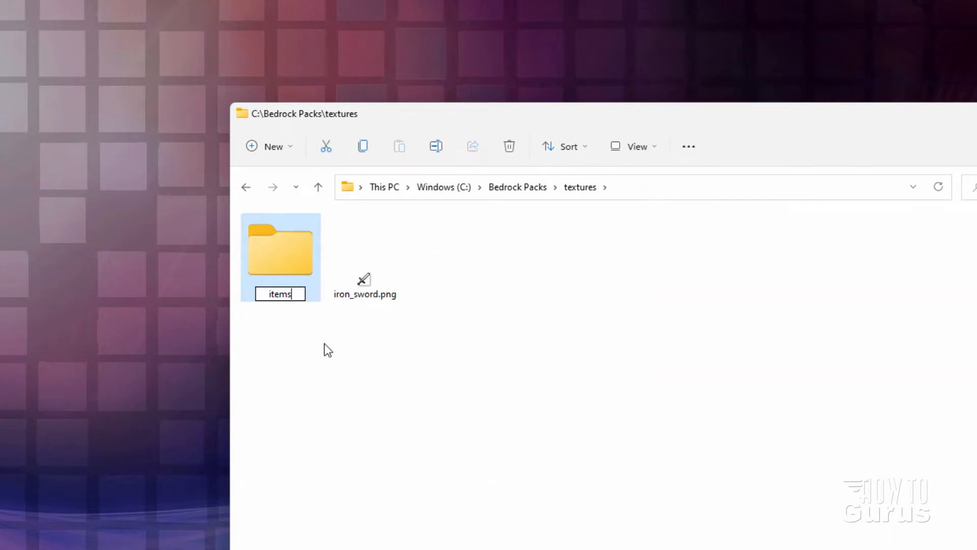
key("Return")
left_click_drag(371, 282, 255, 263)
double_click(283, 258)
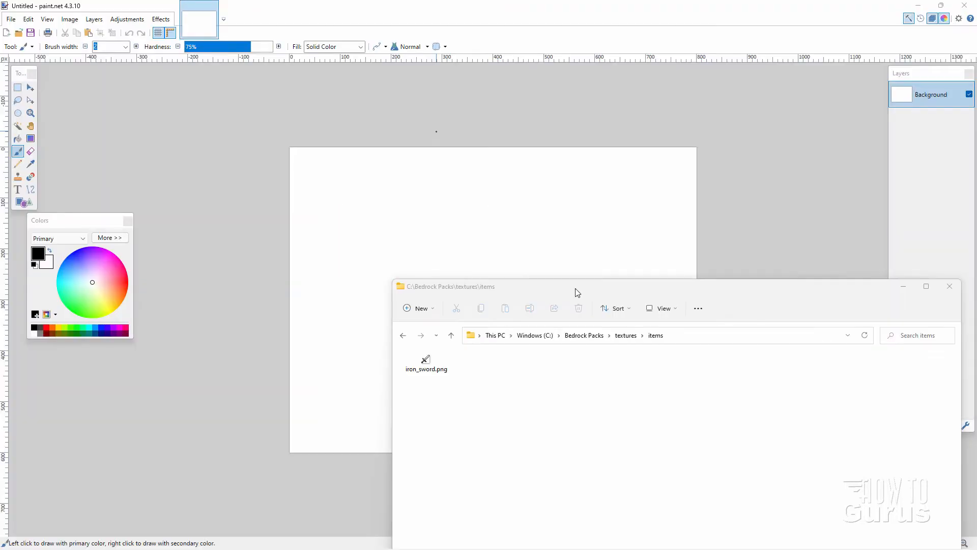
Open iron_sword.png from the items folder in paint.net and inspect its pixels up close
left_click_drag(588, 292, 508, 213)
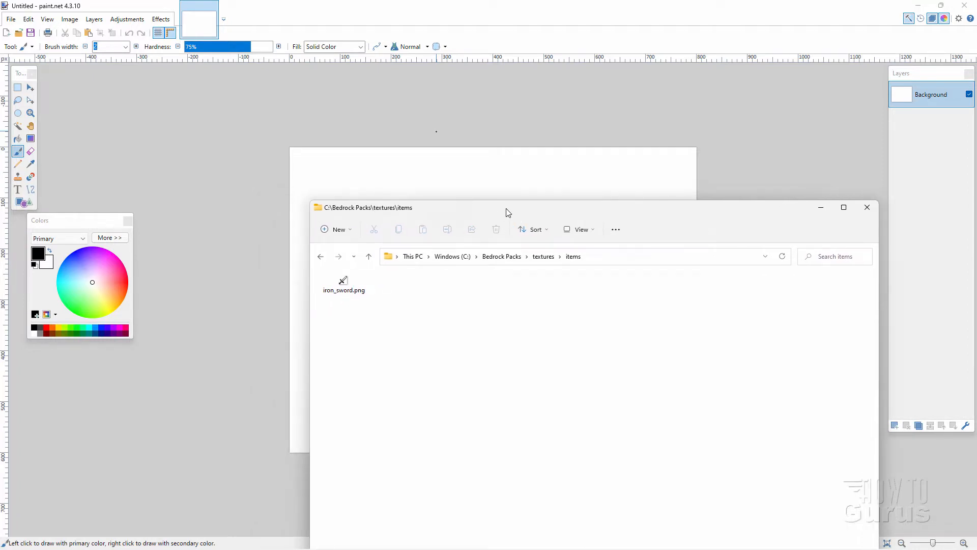
left_click_drag(344, 279, 257, 213)
left_click(424, 283)
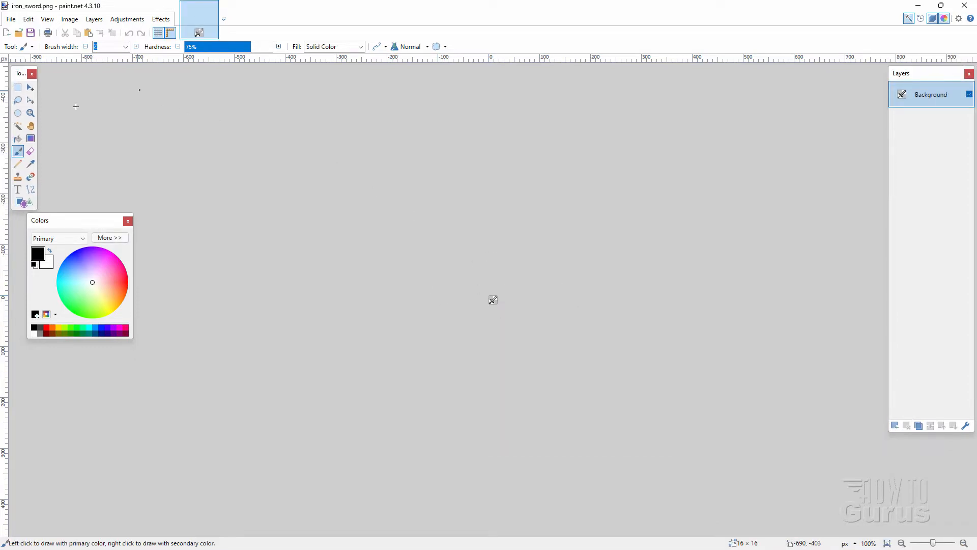
left_click(32, 115)
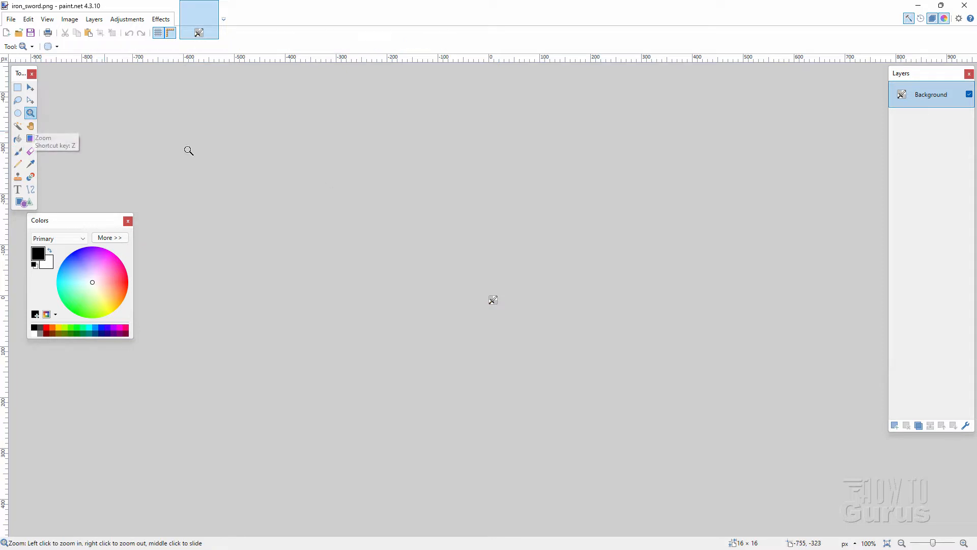
left_click(493, 303)
left_click(494, 302)
left_click(494, 301)
left_click(495, 299)
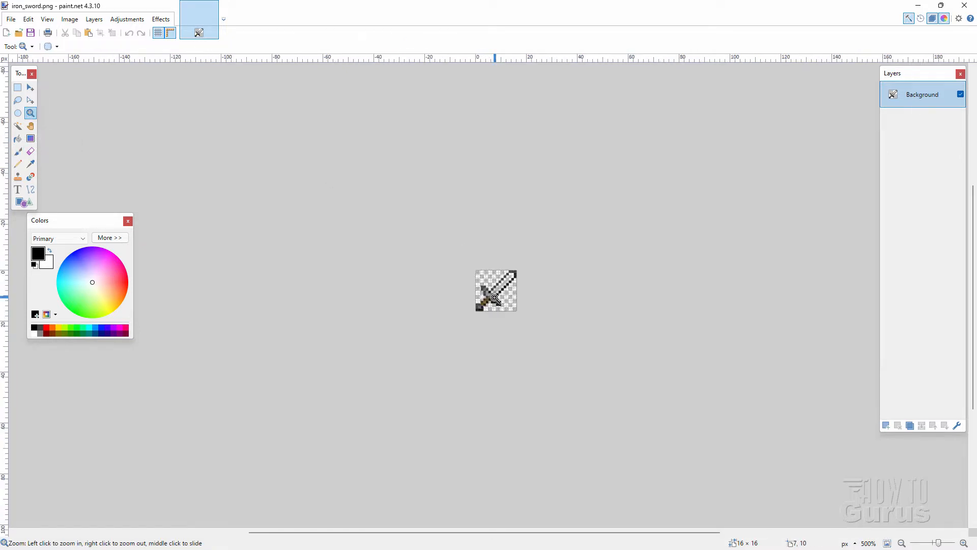
left_click(495, 299)
left_click(495, 299)
left_click(495, 299)
left_click(494, 299)
left_click(495, 299)
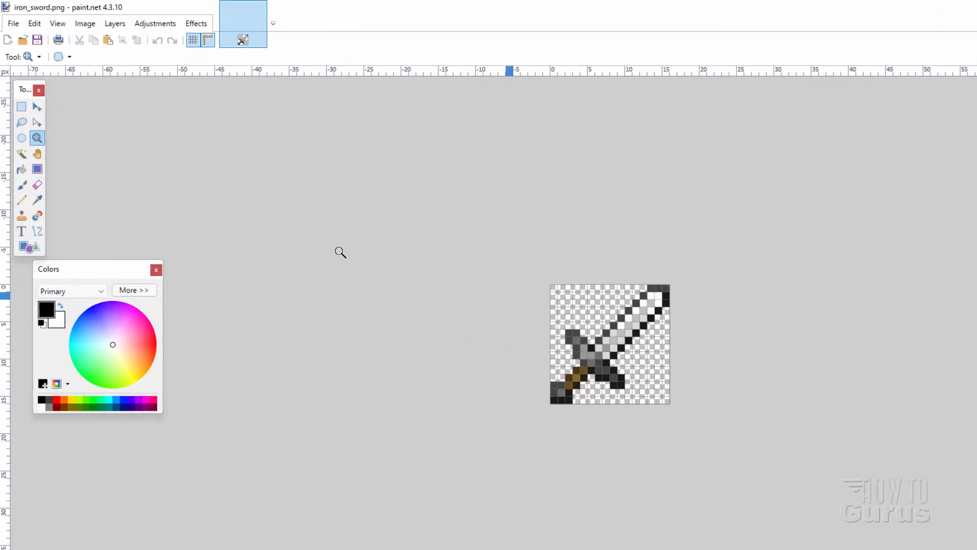
Resize the sword image to 64 × 64 pixels using Nearest Neighbor resampling
left_click(97, 27)
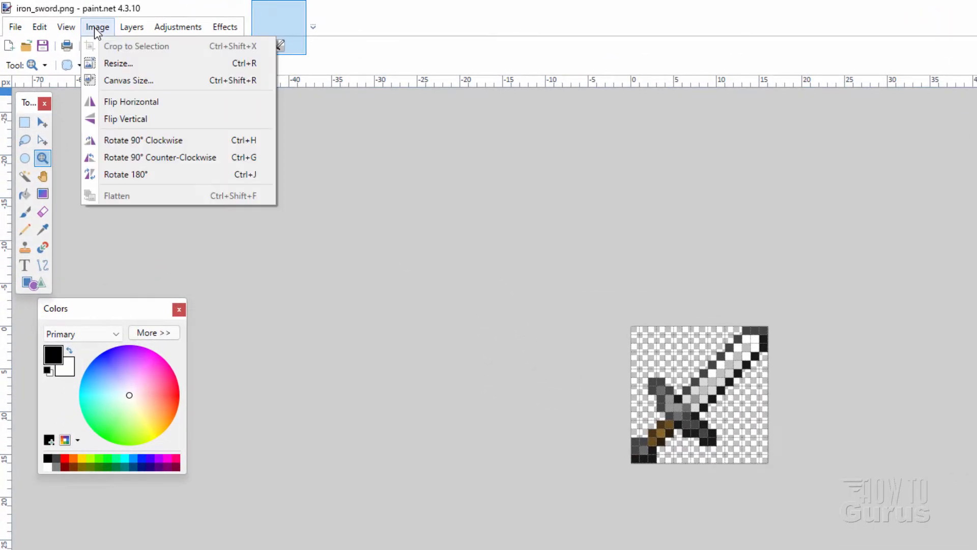
left_click(114, 63)
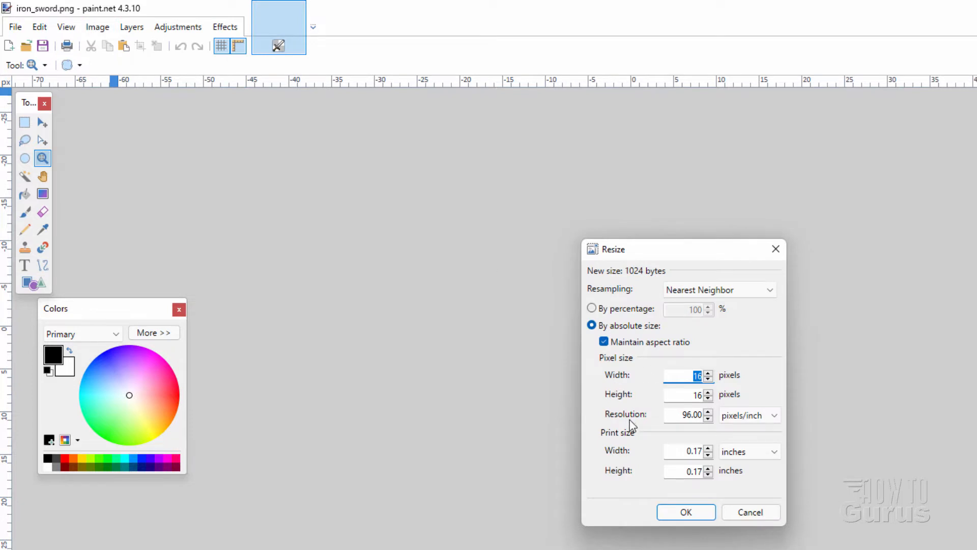
type("64")
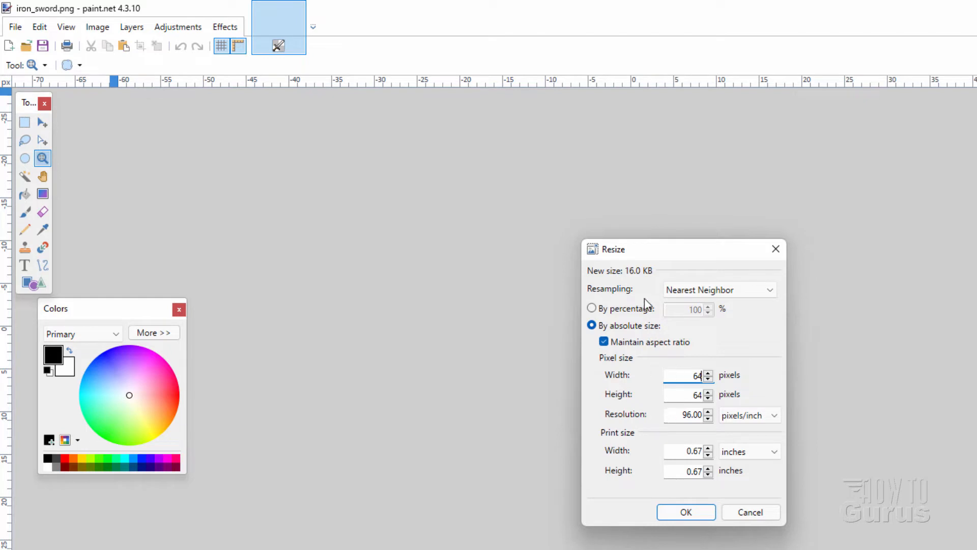
left_click(686, 291)
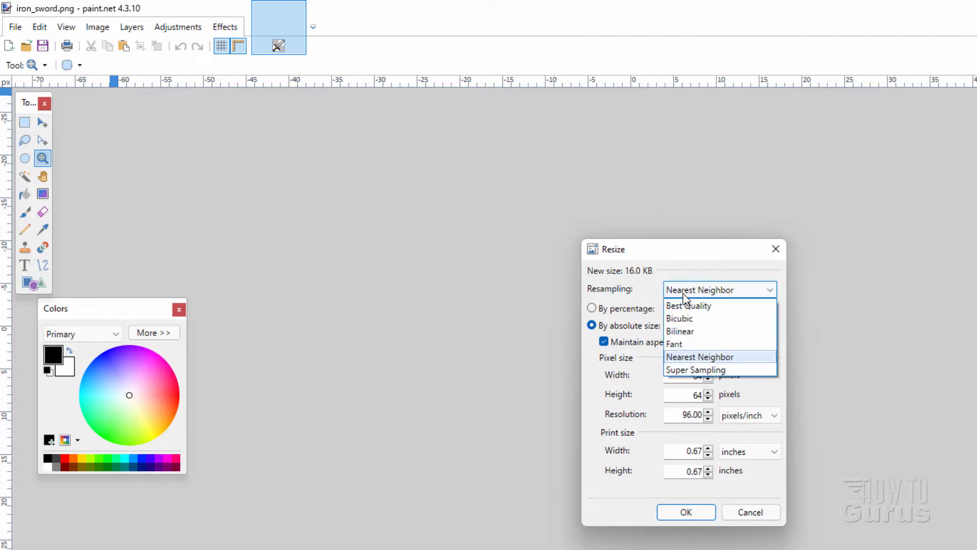
left_click(721, 359)
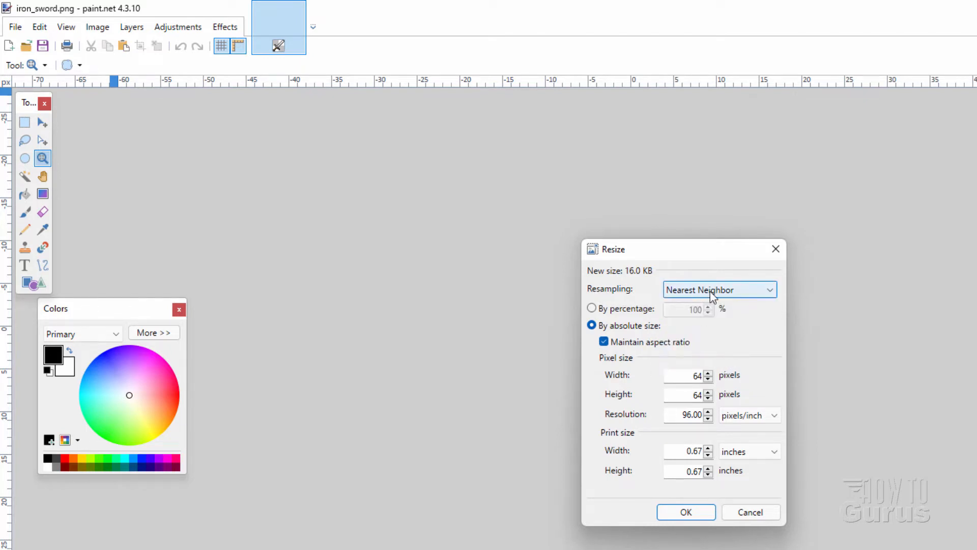
left_click(686, 511)
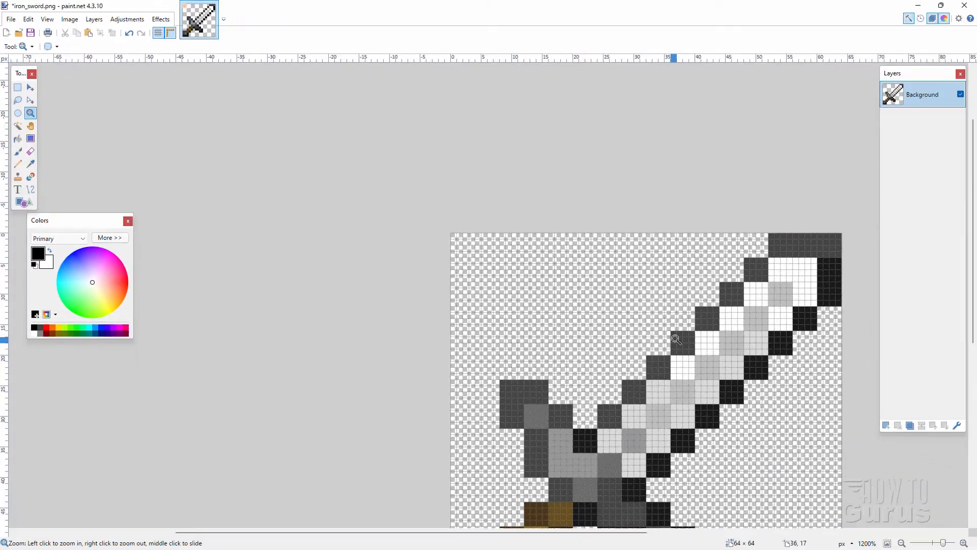
Using the Pencil in red, mark single pixels in four stair-step corners along the blade's upper-left edge near the guard
left_click_drag(809, 408, 493, 251)
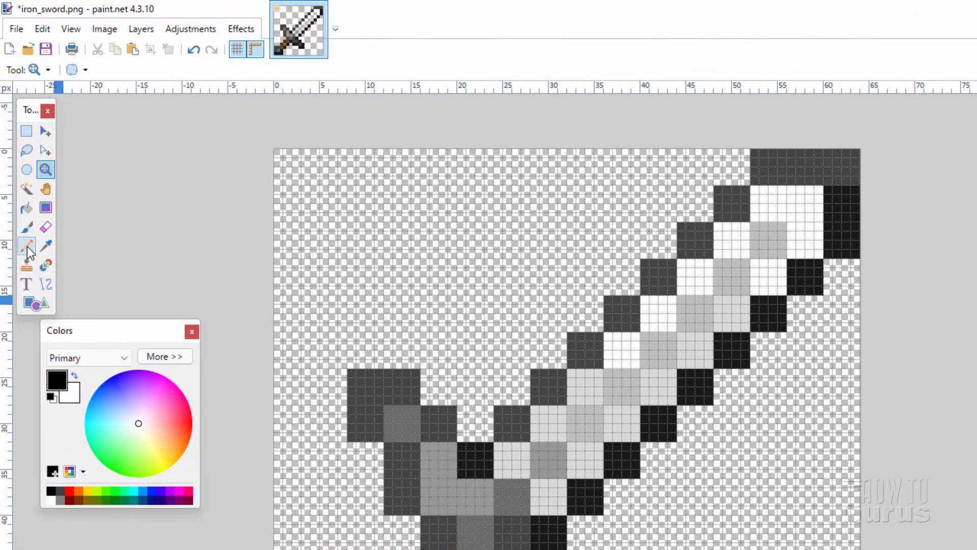
left_click(27, 248)
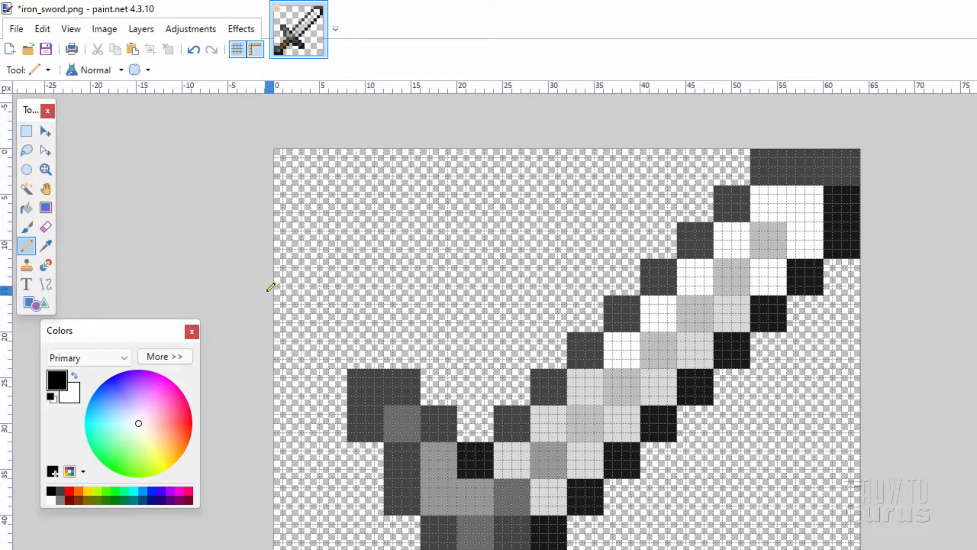
left_click(45, 169)
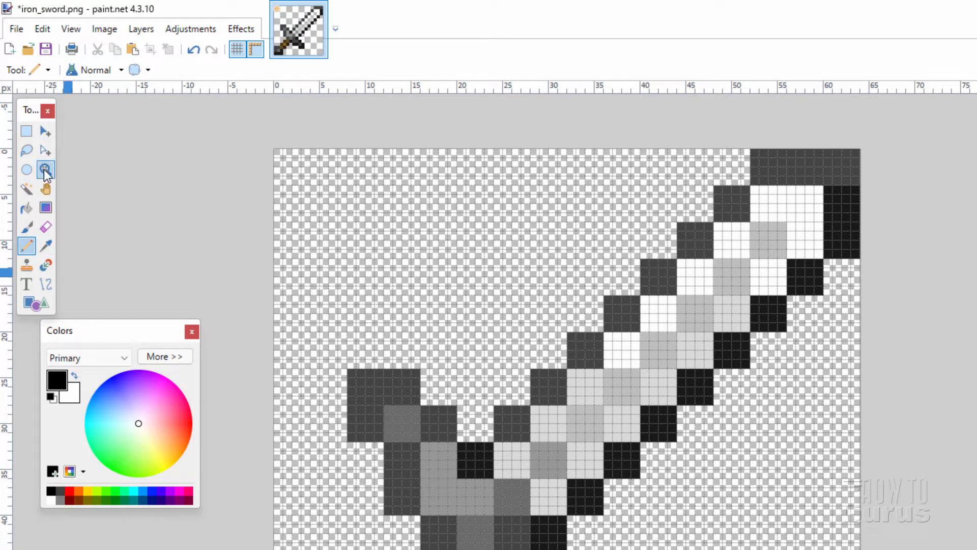
left_click(527, 401)
left_click(529, 403)
left_click(530, 404)
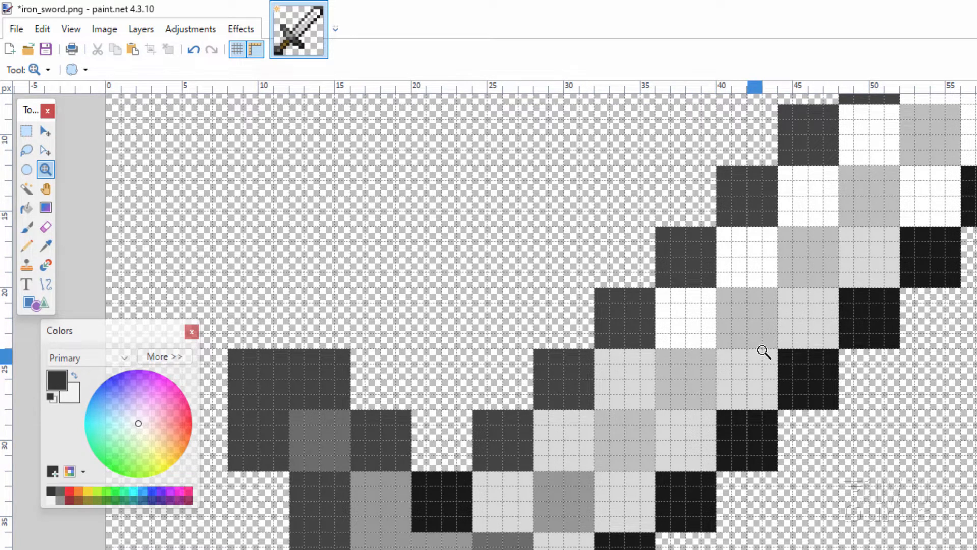
left_click(491, 410)
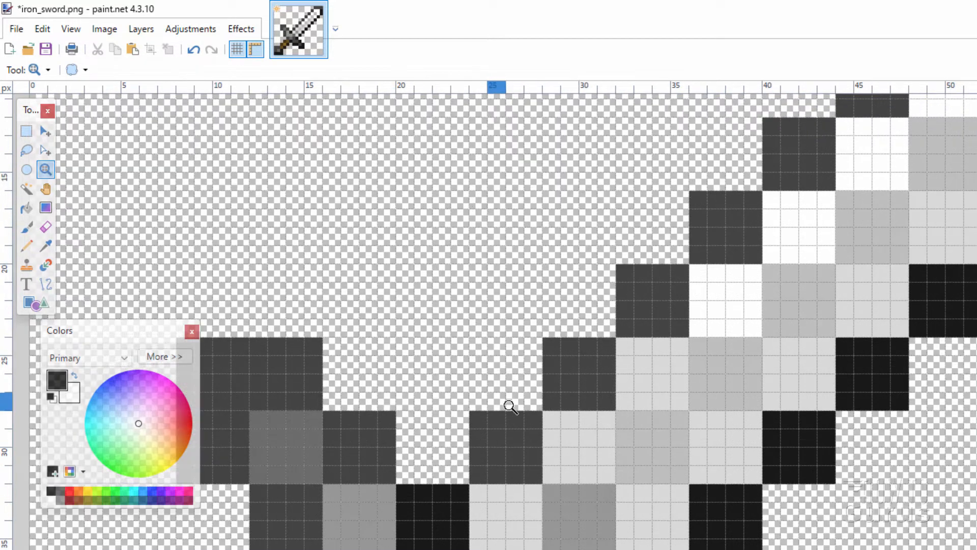
left_click(510, 407)
left_click(530, 406)
left_click(530, 405)
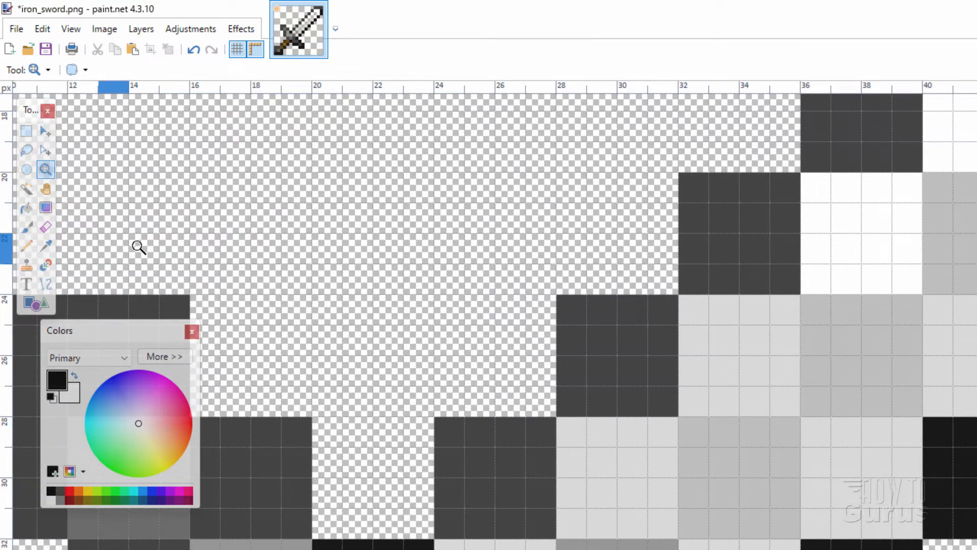
left_click(26, 245)
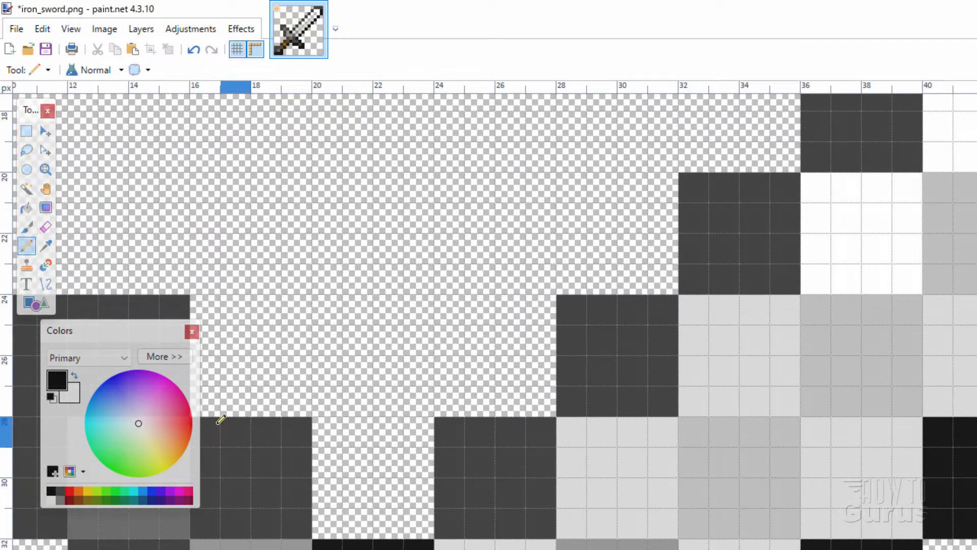
left_click(71, 494)
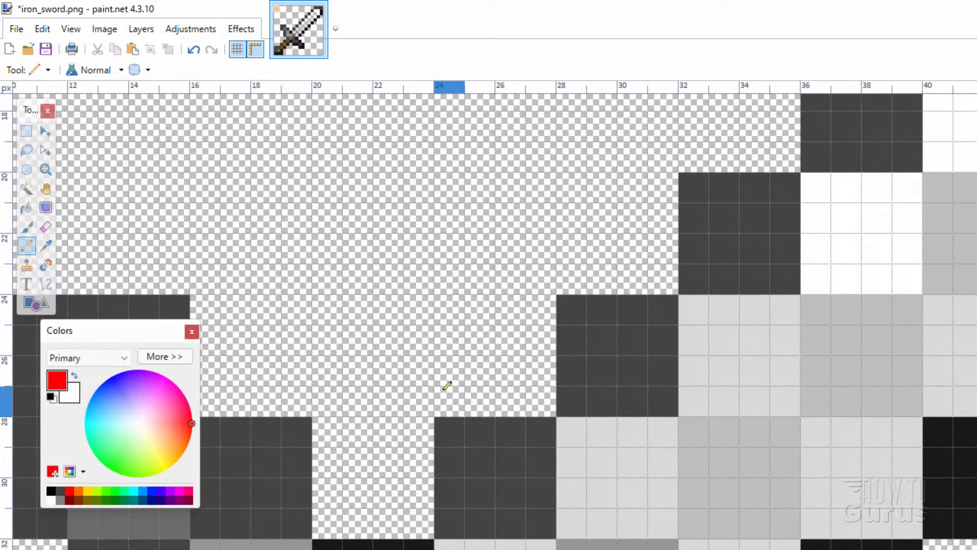
left_click(550, 400)
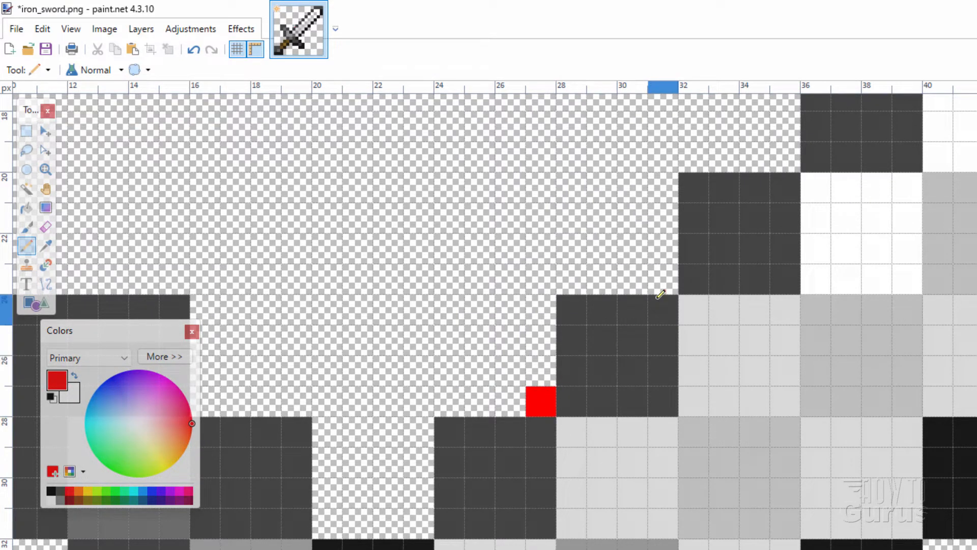
left_click(664, 280)
left_click(785, 157)
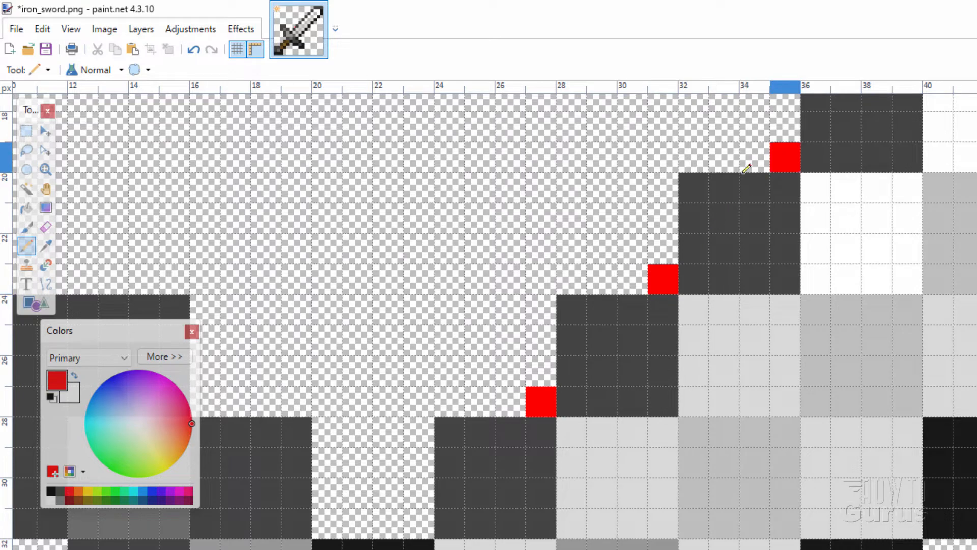
left_click(419, 522)
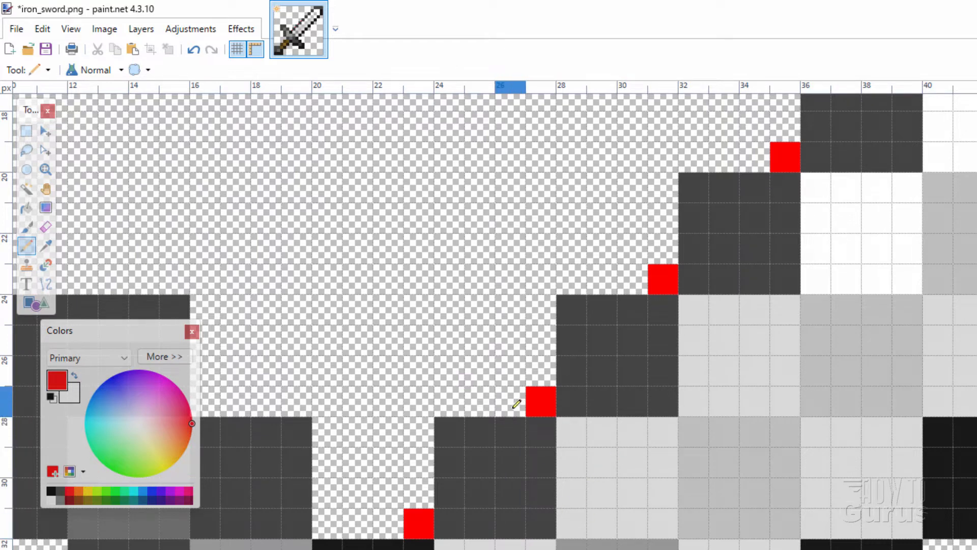
Join the red corner pixels into a stepped outline along the blade's upper-left edge and add extra red pixels in its inner corners
mouse_move(511, 398)
left_mouse_down()
mouse_move(471, 398)
mouse_move(422, 423)
mouse_move(421, 491)
left_mouse_up()
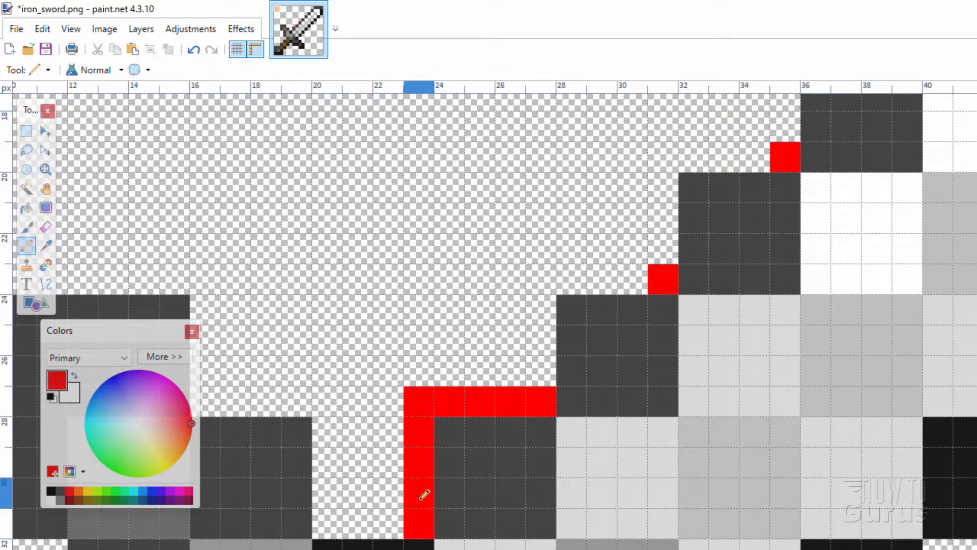
mouse_move(386, 523)
left_mouse_down()
mouse_move(335, 526)
mouse_move(329, 423)
left_mouse_up()
mouse_move(540, 402)
left_mouse_down()
mouse_move(542, 279)
mouse_move(619, 281)
mouse_move(662, 213)
mouse_move(746, 151)
mouse_move(787, 155)
left_mouse_up()
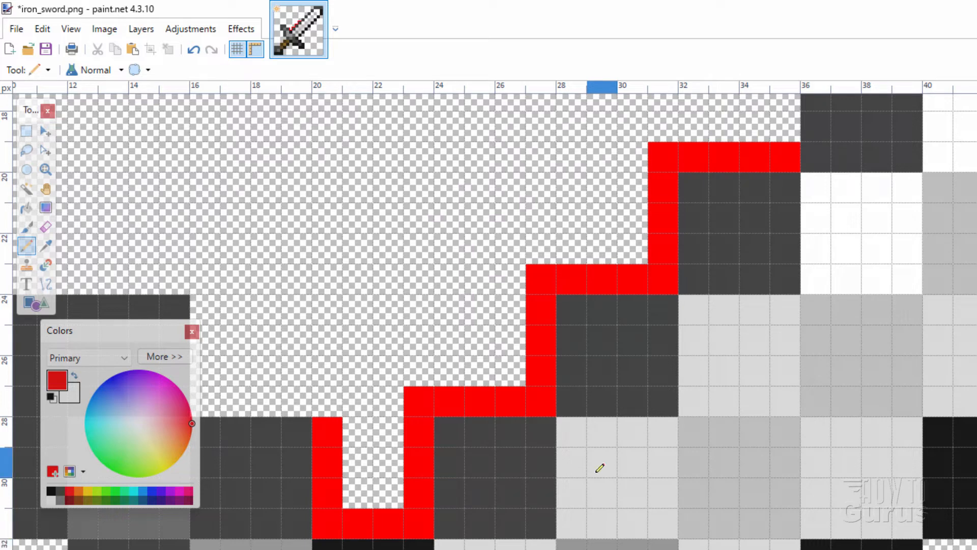
left_click(510, 371)
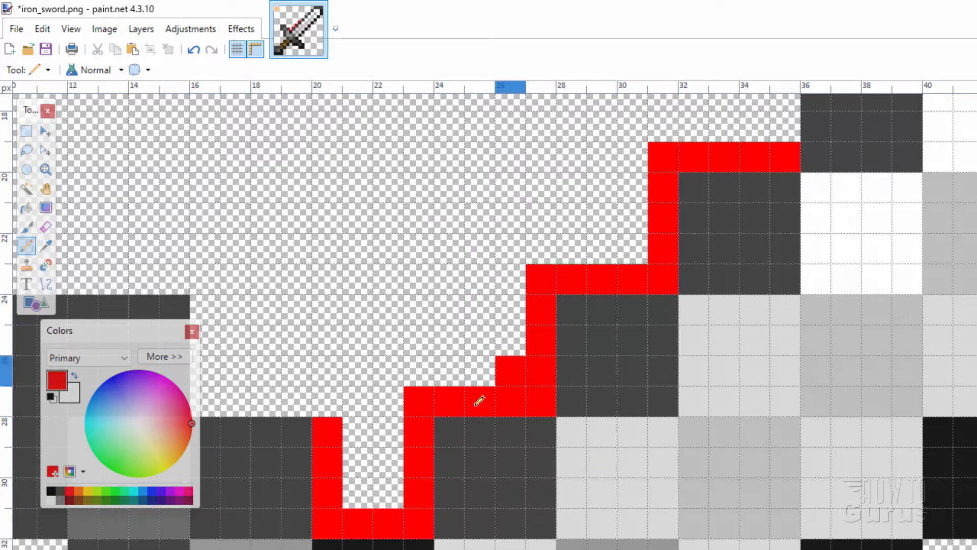
left_click(388, 492)
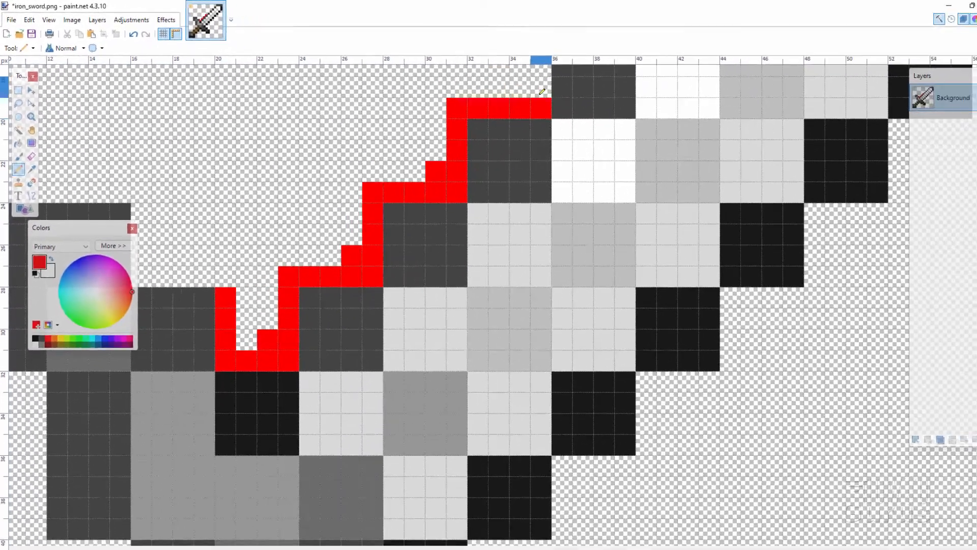
left_click(786, 127)
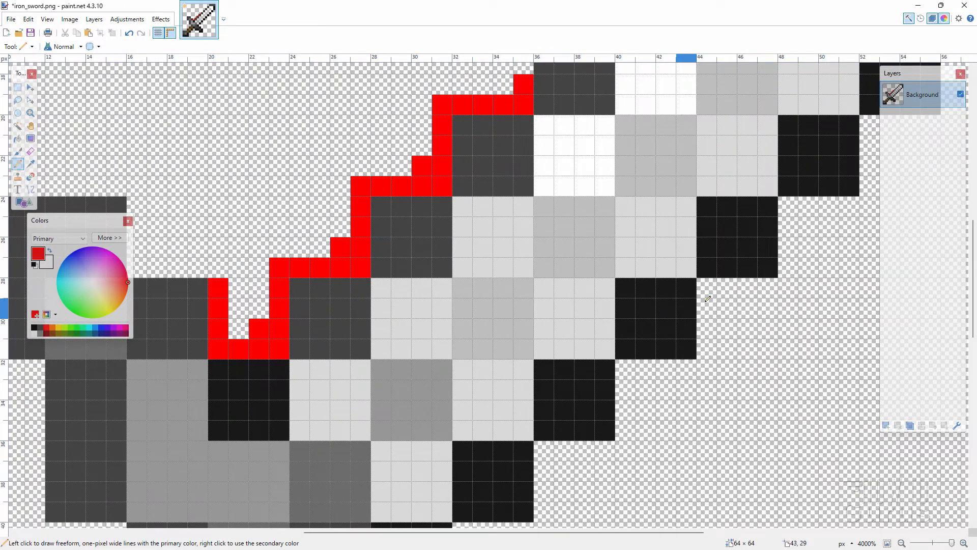
Draw a stepped one-pixel red outline along the lower-right edge of the blade down to the guard
mouse_move(707, 284)
left_mouse_down()
mouse_move(707, 351)
mouse_move(687, 359)
mouse_move(708, 357)
mouse_move(627, 376)
mouse_move(626, 430)
mouse_move(568, 448)
mouse_move(543, 491)
left_mouse_up()
key("space")
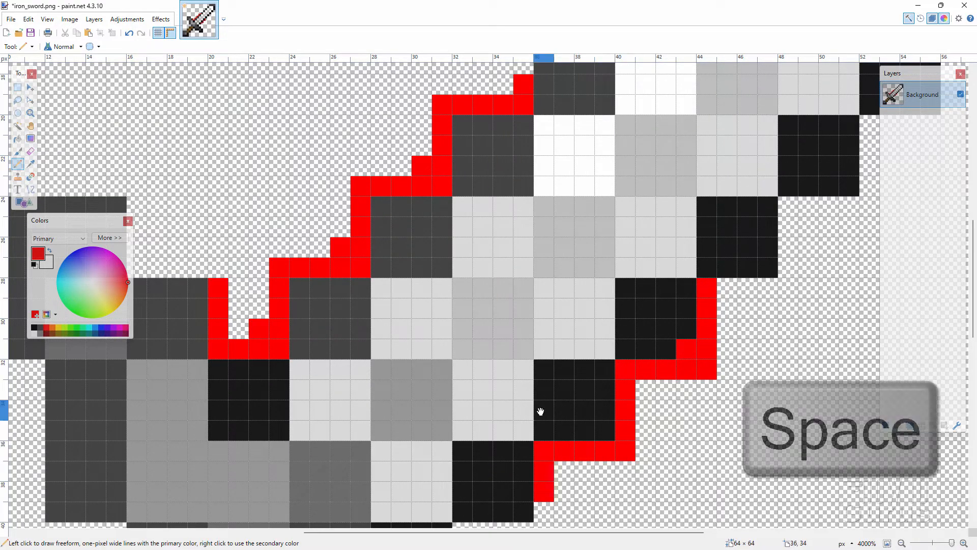
left_click_drag(537, 408, 537, 328)
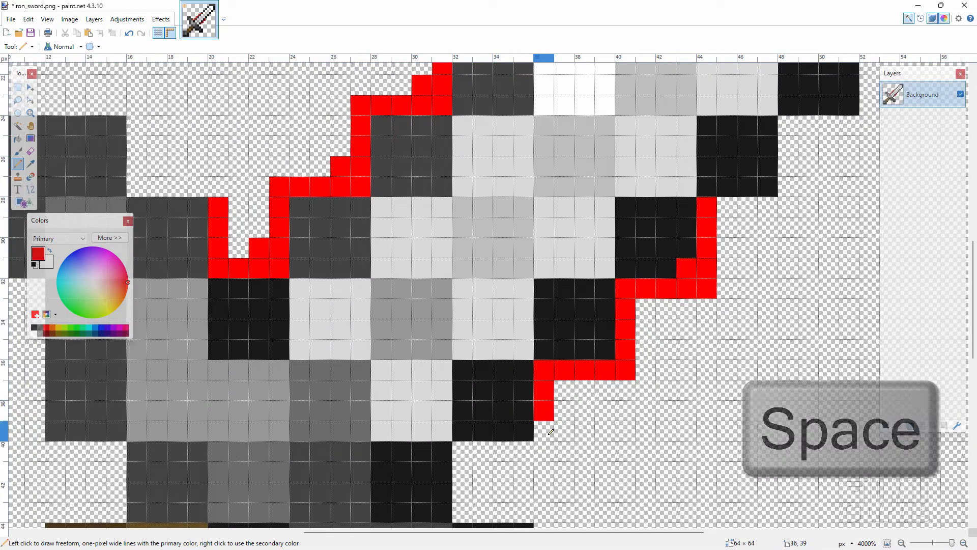
left_click(547, 430)
mouse_move(547, 430)
left_mouse_down()
mouse_move(529, 447)
mouse_move(465, 448)
mouse_move(464, 496)
mouse_move(523, 512)
left_mouse_up()
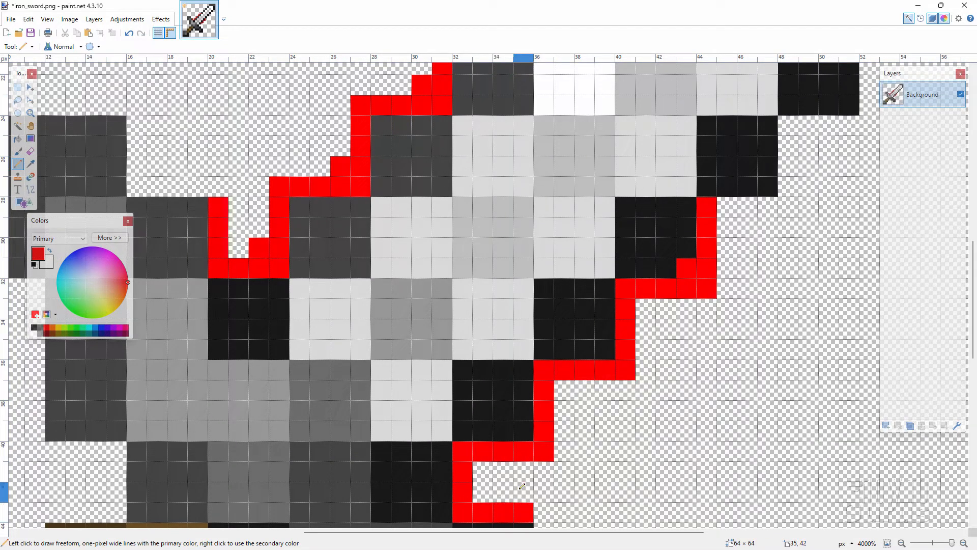
Add single red pixels in the outer and inner stair-step corners of the red outline along the blade's lower-right edge
left_click(483, 472)
left_click(563, 389)
left_click(646, 315)
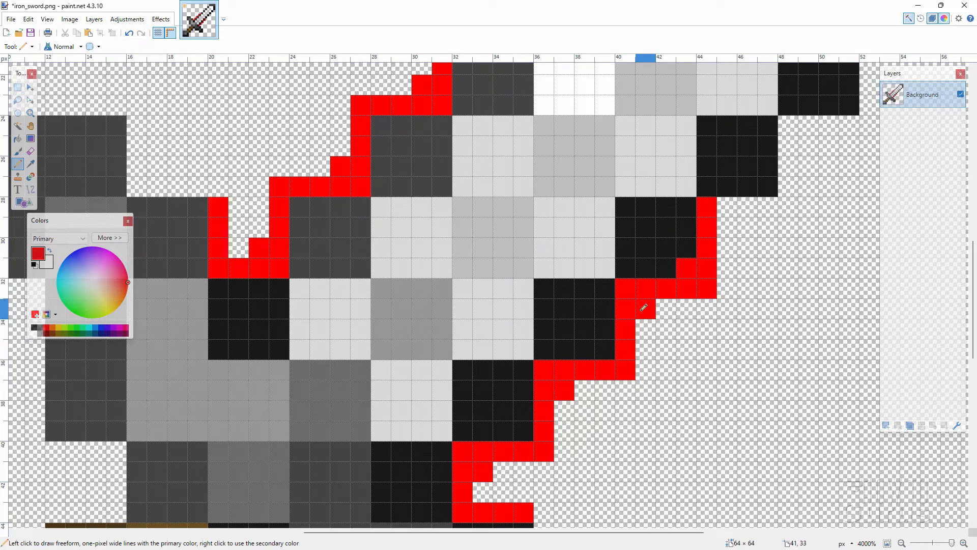
left_click(605, 349)
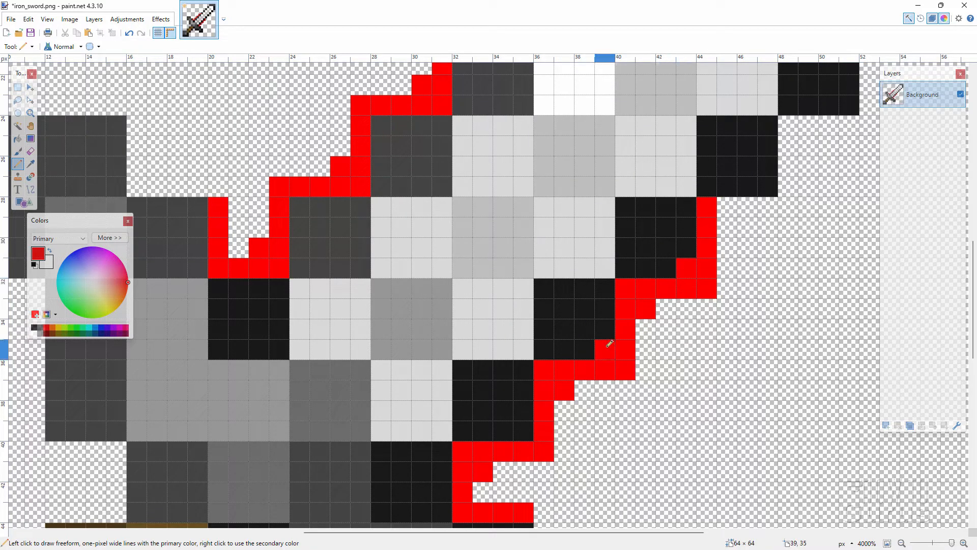
left_click(524, 430)
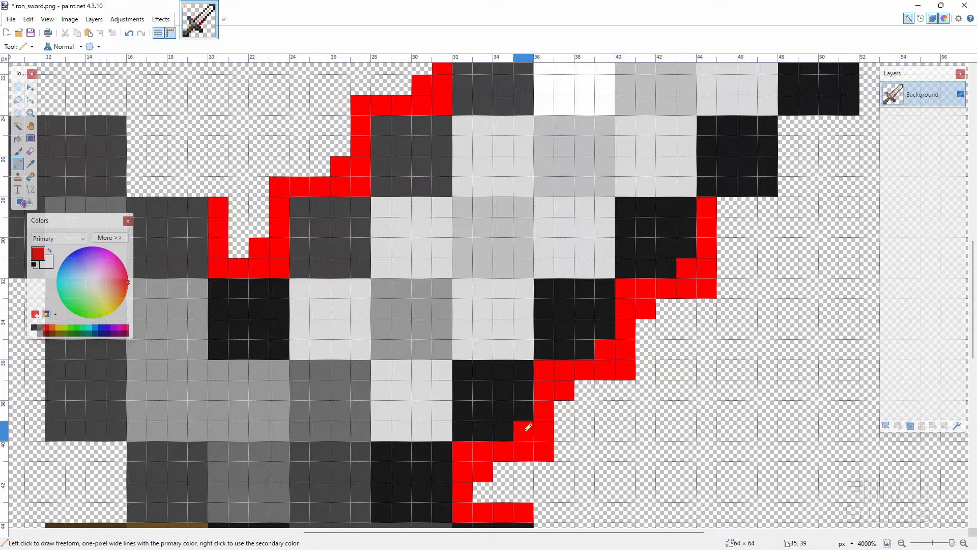
Add red pixels in the inner corners of the upper-left outline and one at the upper end of the lower-right outline
left_click(301, 206)
left_click(381, 127)
left_click_drag(514, 169, 474, 272)
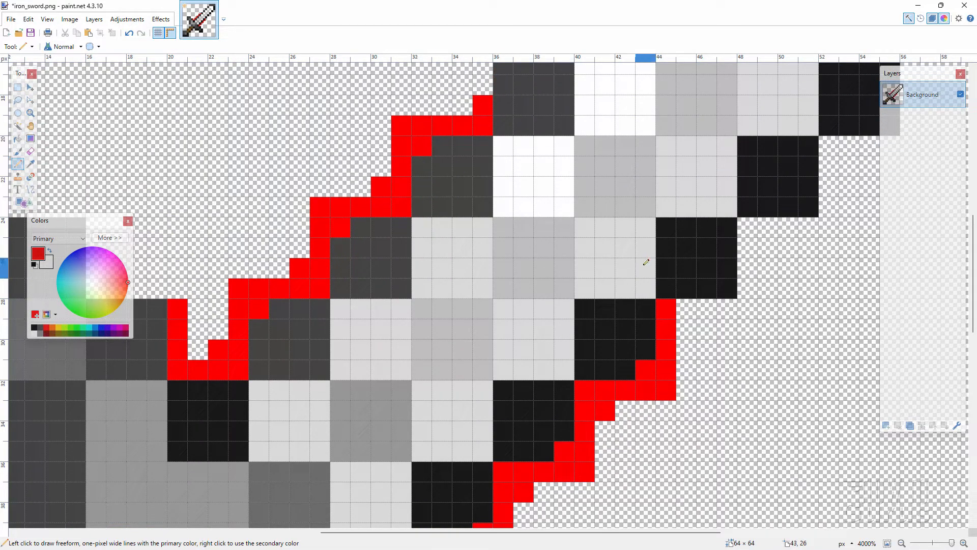
left_click(687, 306)
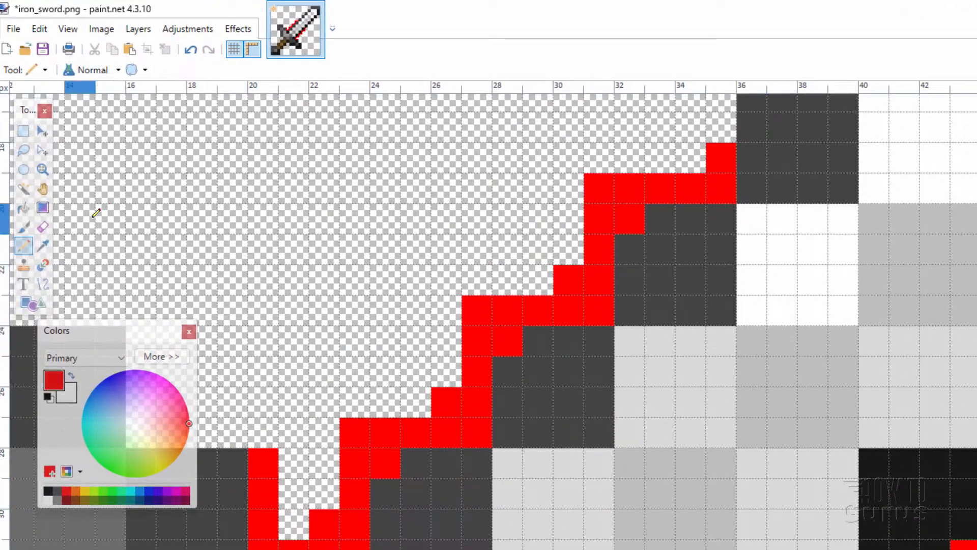
With the Eraser at brush width 1, erase a block 2 pixels wide and 3 high inside the blade's central light grey square
left_click(42, 229)
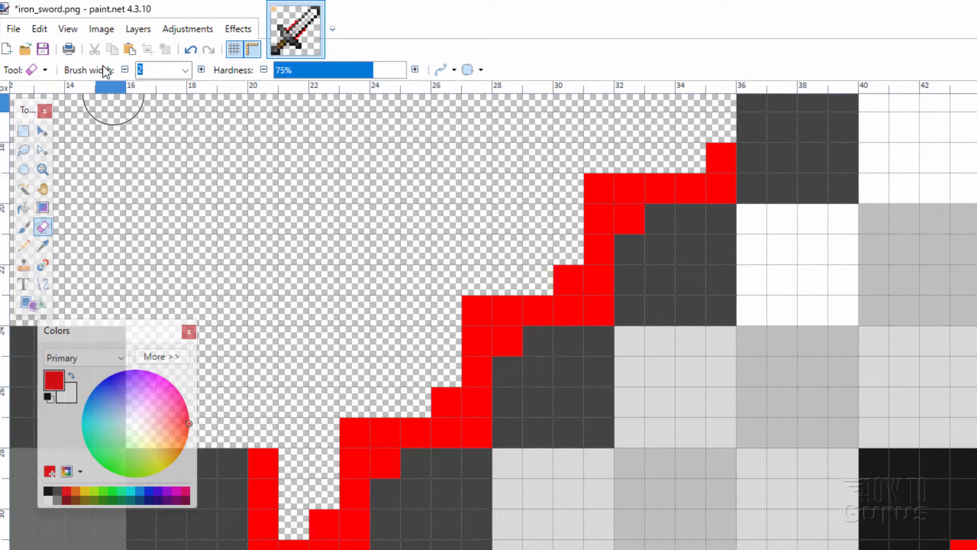
left_click(125, 70)
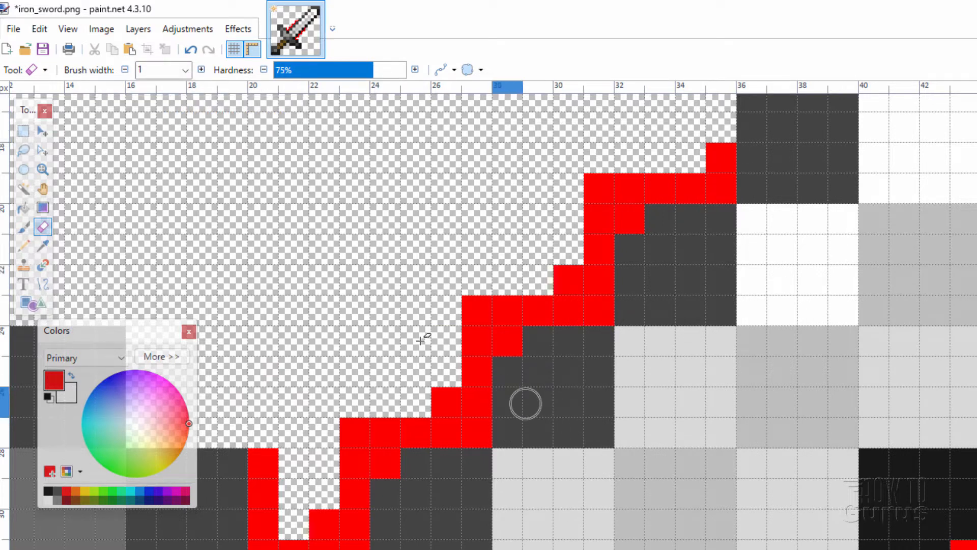
left_click(659, 496)
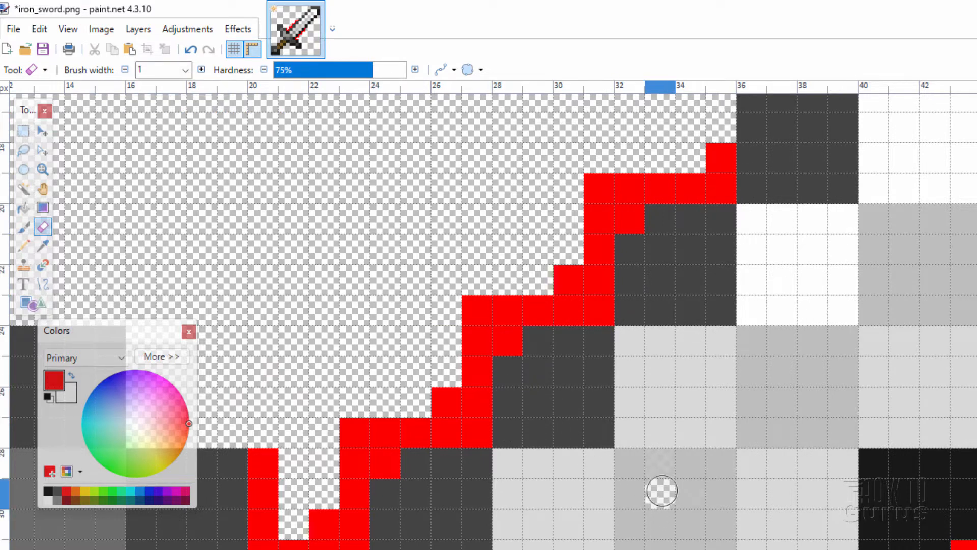
left_click(685, 496)
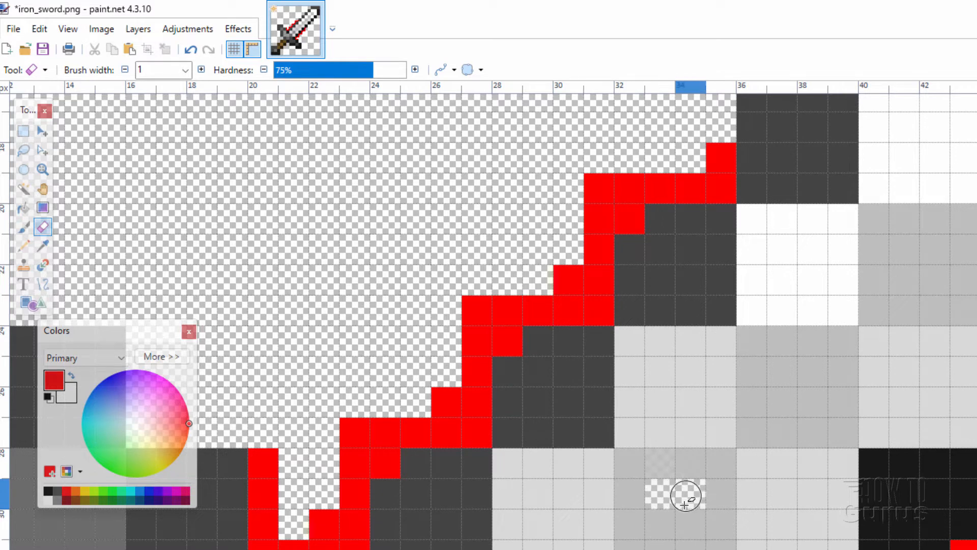
left_click(659, 463)
left_click(688, 473)
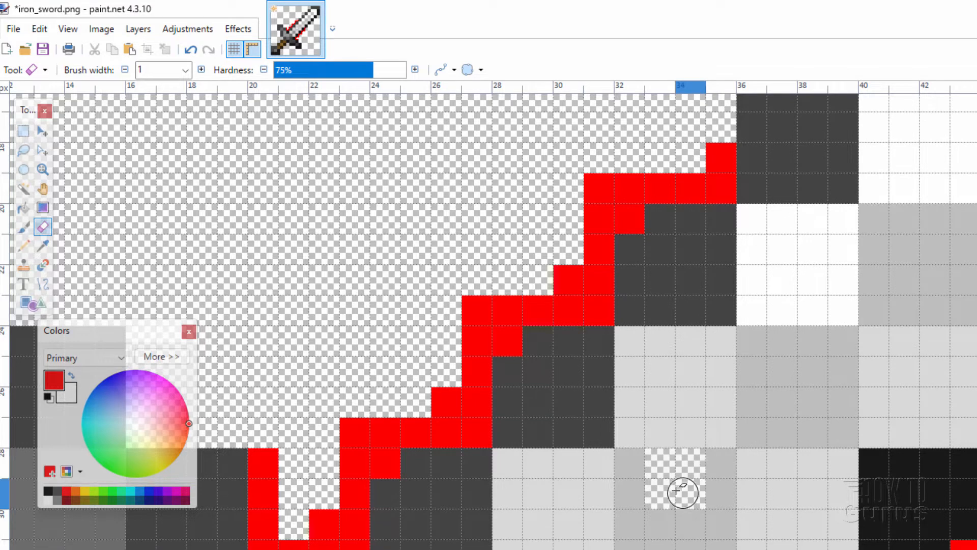
left_click(664, 514)
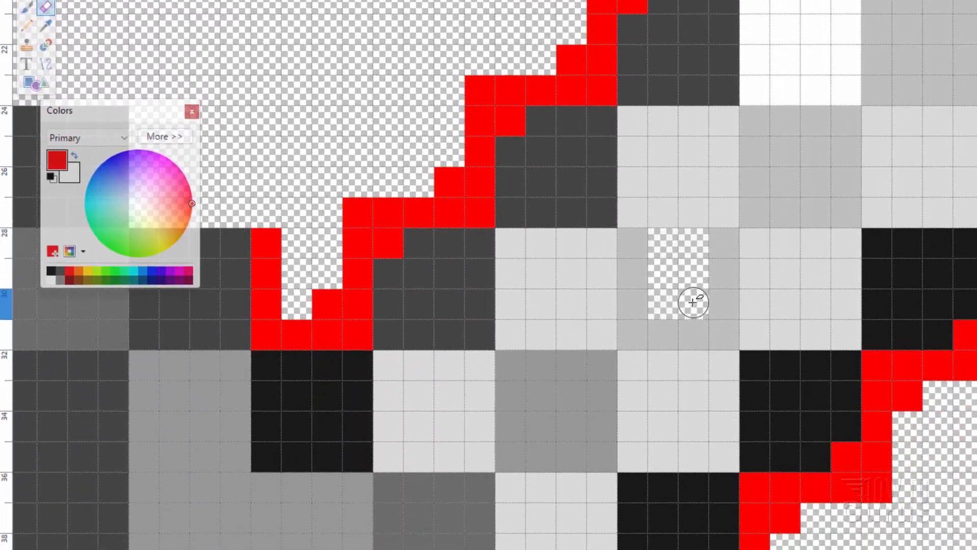
left_click(690, 461)
Erase the remaining border pixels of the blade's central grey square so the full 4 × 4 block is transparent
left_click(641, 272)
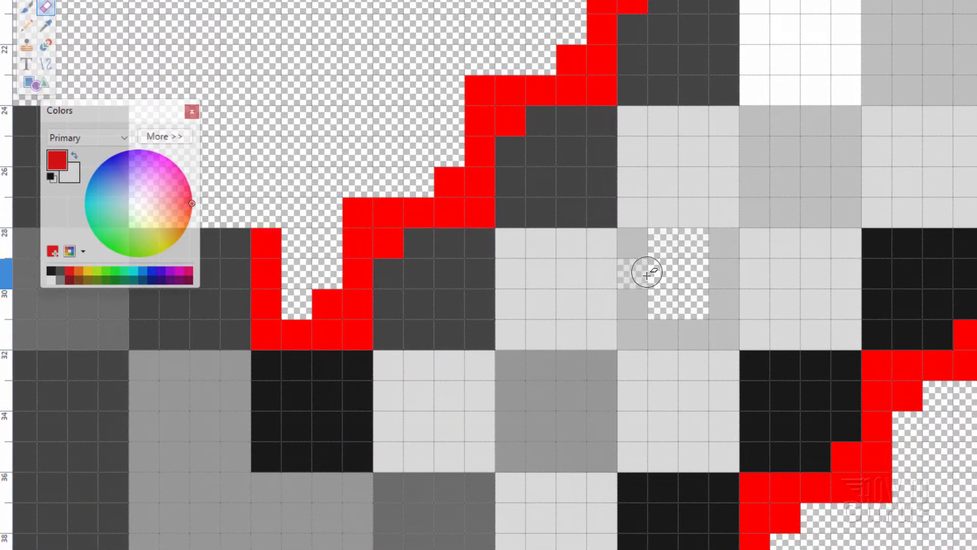
left_click(643, 252)
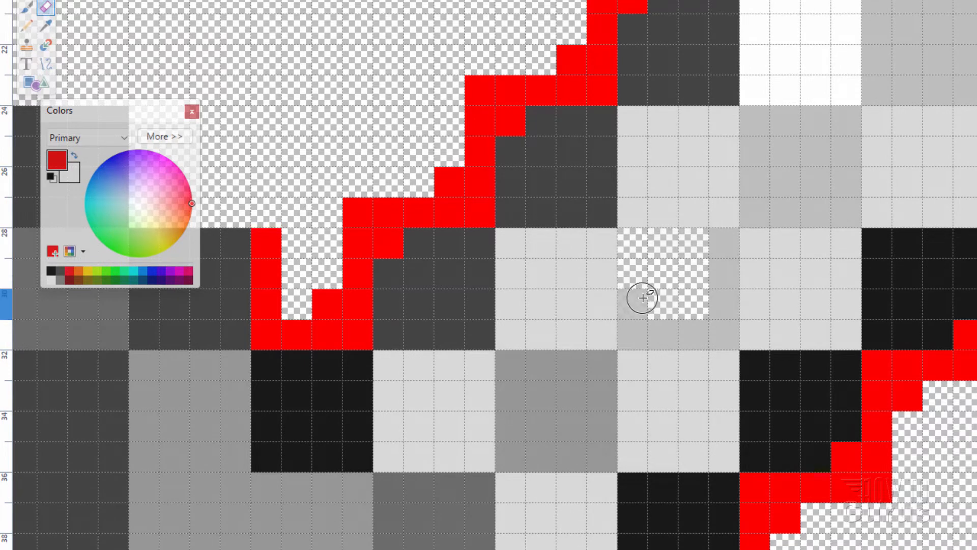
left_click(642, 299)
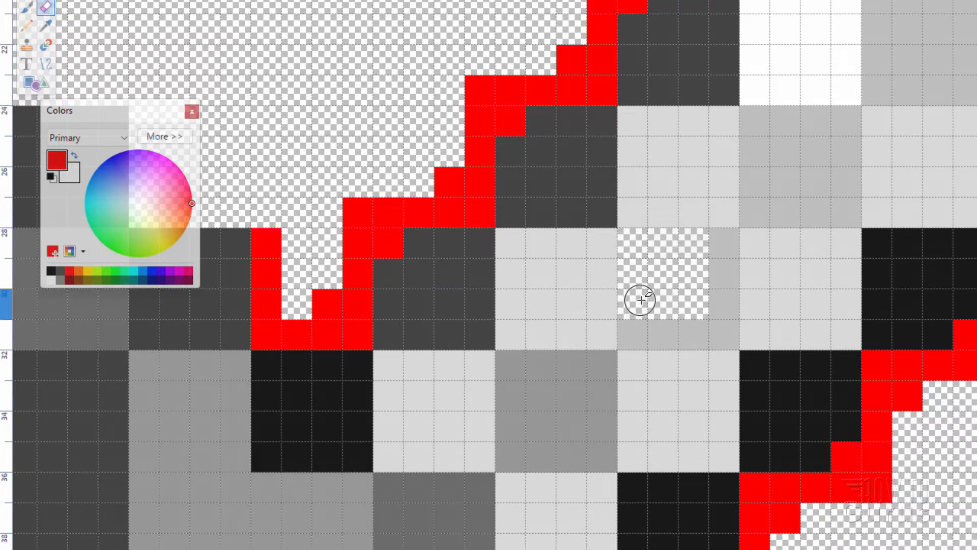
left_click(641, 325)
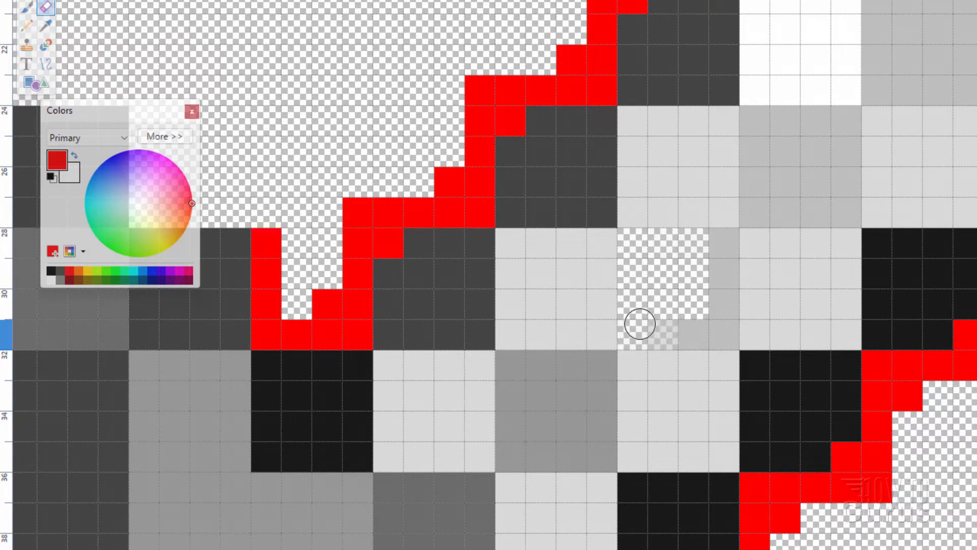
left_click_drag(639, 325, 686, 325)
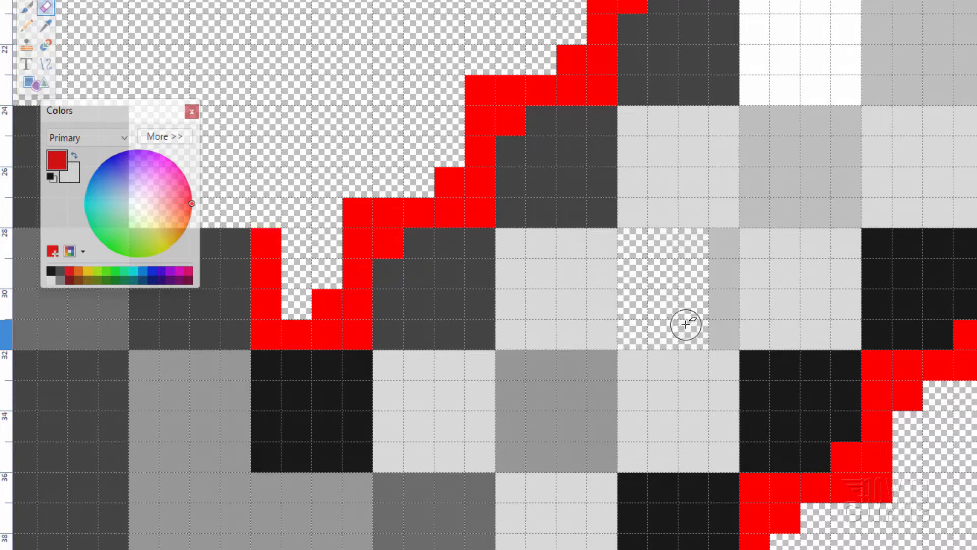
mouse_move(715, 305)
left_mouse_down()
mouse_move(713, 280)
mouse_move(689, 262)
left_mouse_up()
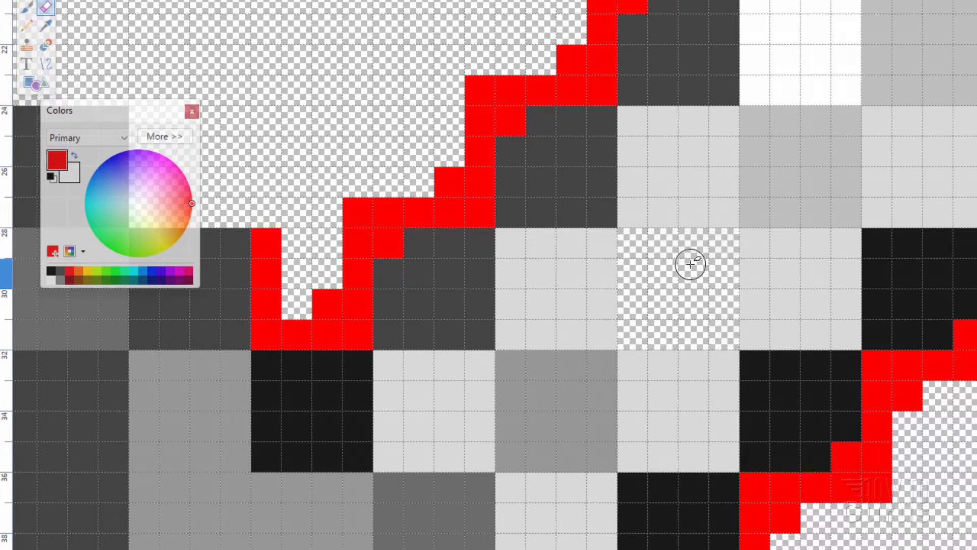
Erase a 2 × 2 pixel hole in the centre of each grey square diagonally above and below the transparent block
mouse_move(786, 180)
left_mouse_down()
mouse_move(807, 163)
mouse_move(799, 166)
left_mouse_up()
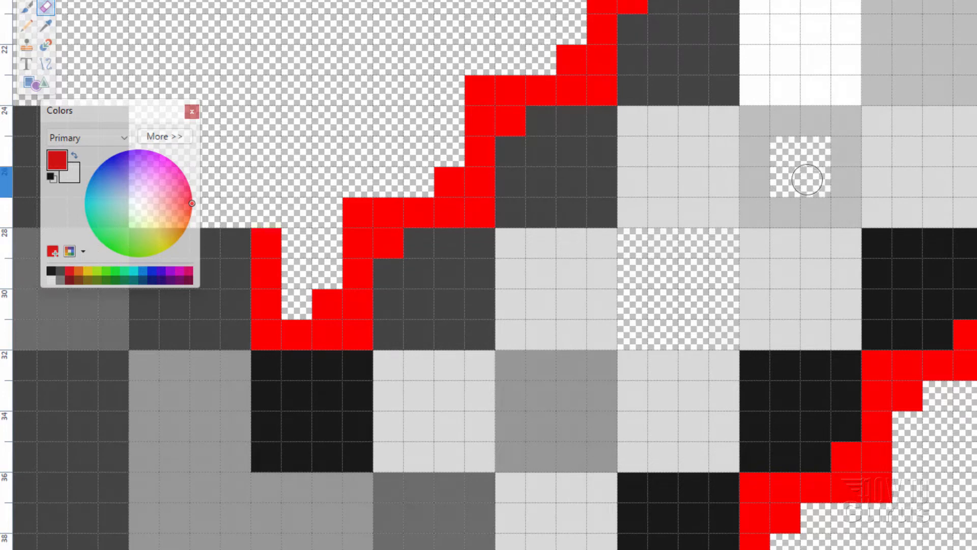
left_click_drag(548, 406, 561, 402)
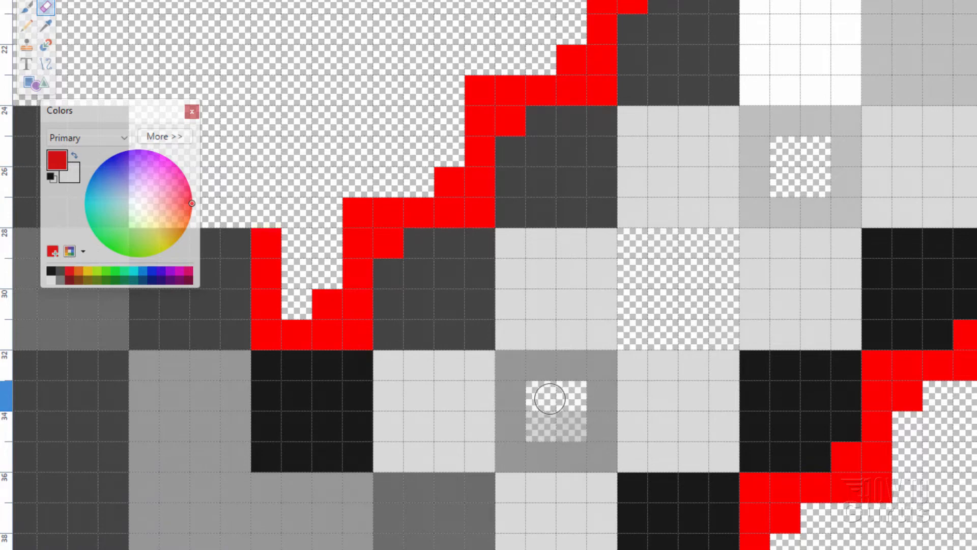
left_click(551, 418)
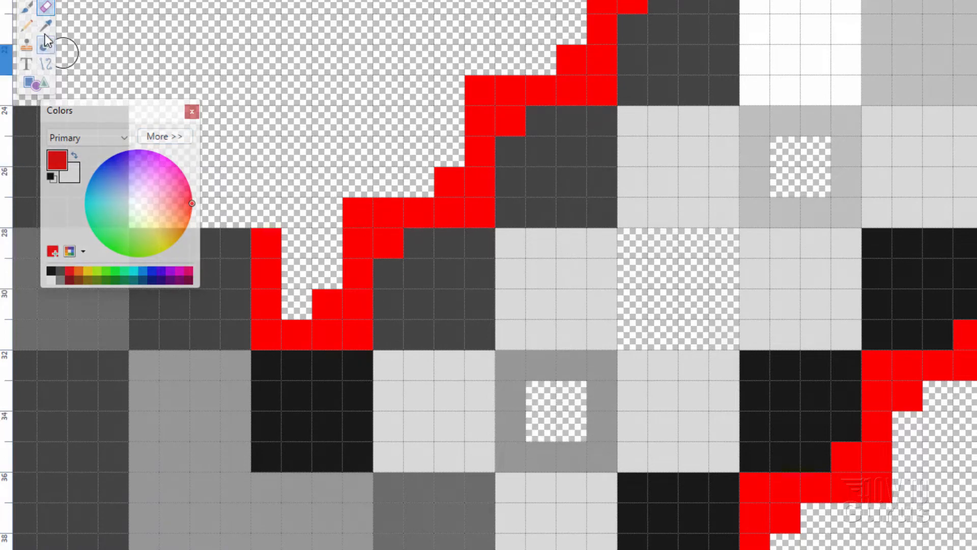
Examine the whole sword texture with its red outlines and erased holes, then the lower blade close up
key("z")
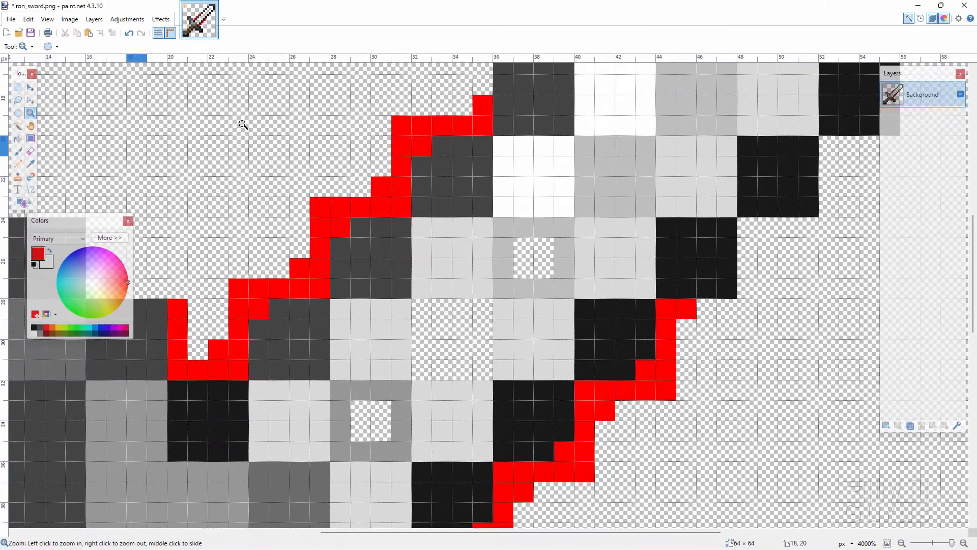
left_click(902, 543)
left_click(902, 544)
left_click(902, 544)
left_click(901, 544)
left_click(901, 543)
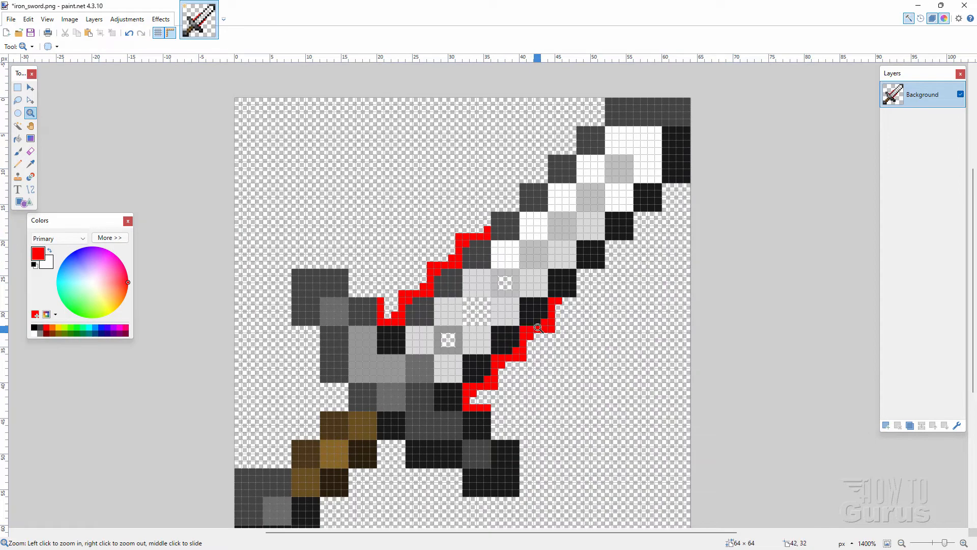
left_click(437, 284)
left_click(440, 282)
left_click(443, 281)
left_click(445, 283)
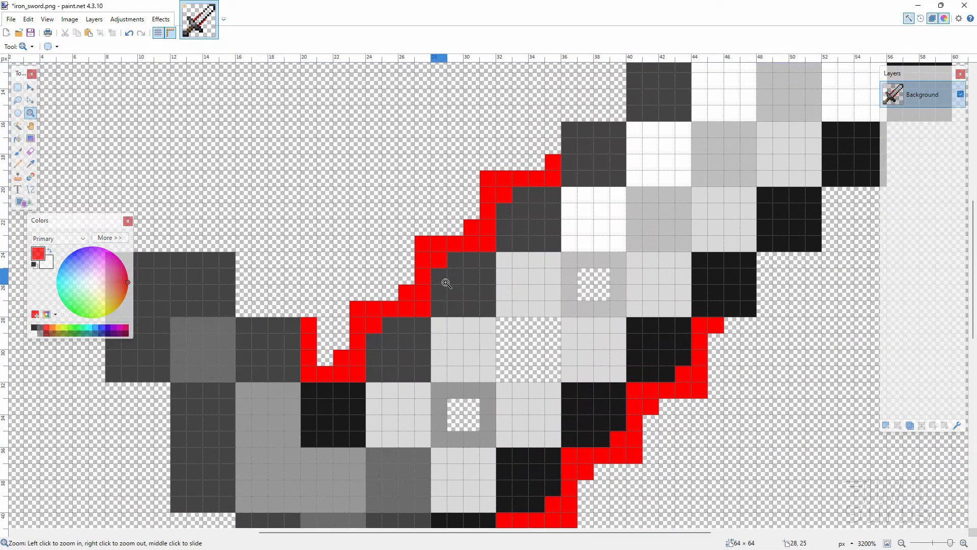
left_click(446, 283)
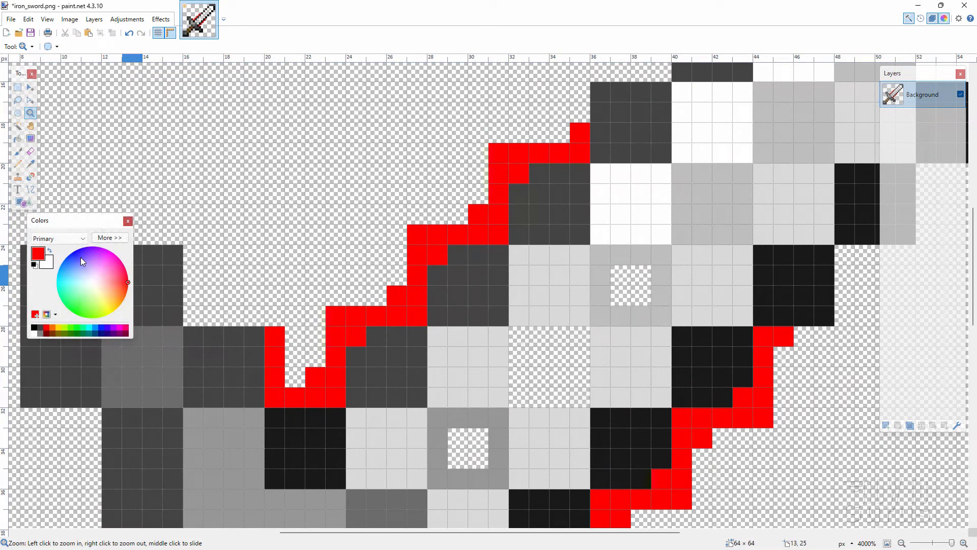
Set the primary color to light blue and use the Pencil to recolor the red V-shaped notch beside the guard
left_click_drag(80, 257, 59, 276)
left_click(18, 164)
left_click(277, 337)
left_click(279, 355)
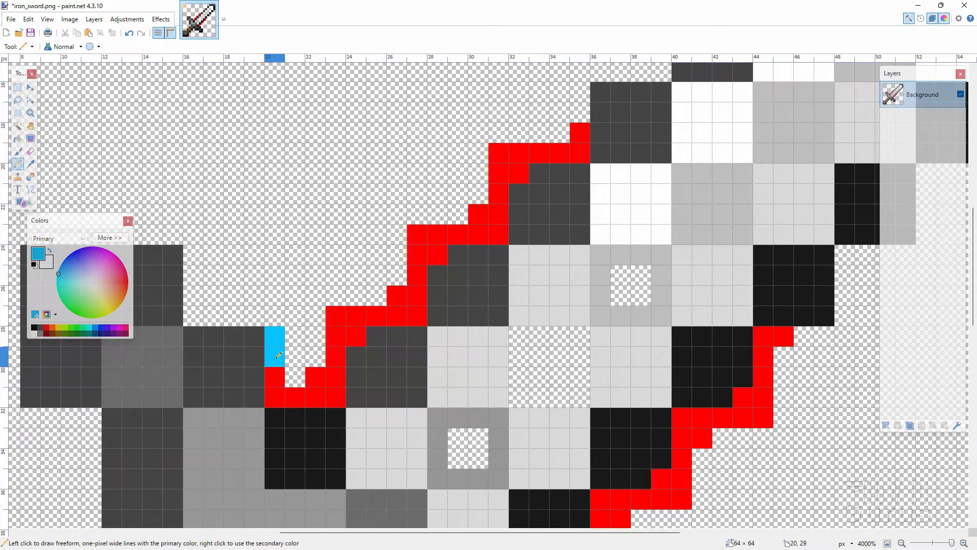
mouse_move(278, 355)
left_mouse_down()
mouse_move(275, 395)
mouse_move(318, 396)
left_mouse_up()
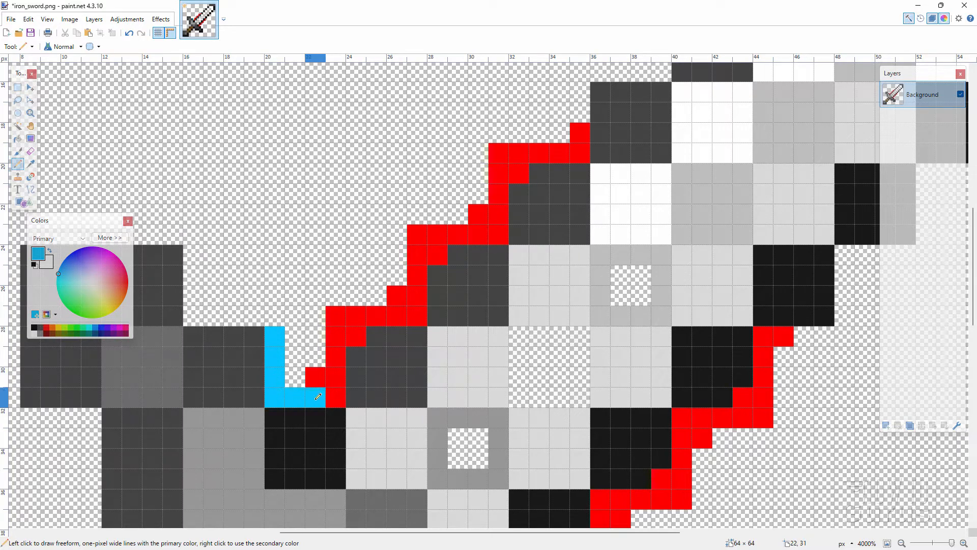
left_click(315, 378)
left_click(333, 393)
left_click(336, 378)
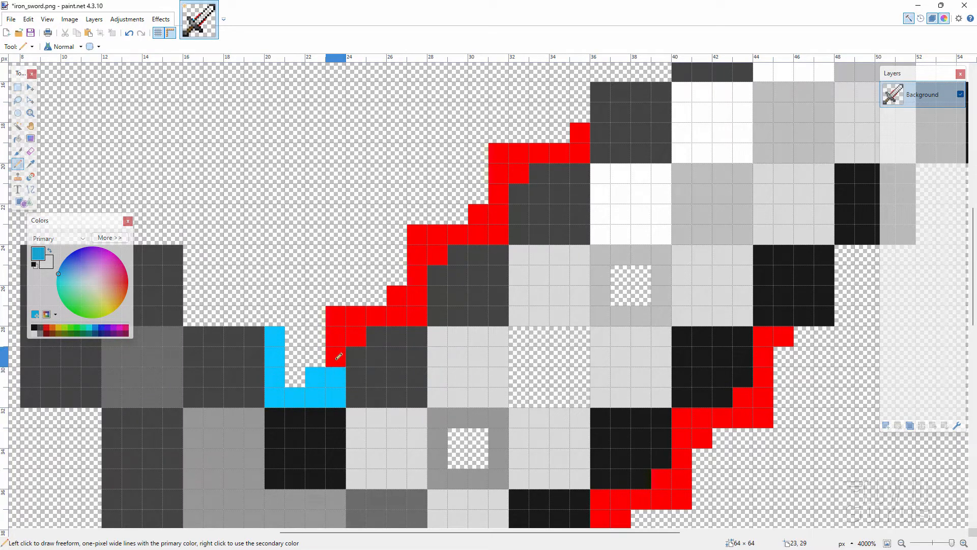
Recolor the first stair-step of the upper-left blade outline above the guard notch from red to light blue
left_click(339, 357)
left_click(334, 336)
left_click(336, 315)
left_click(355, 315)
left_click(356, 336)
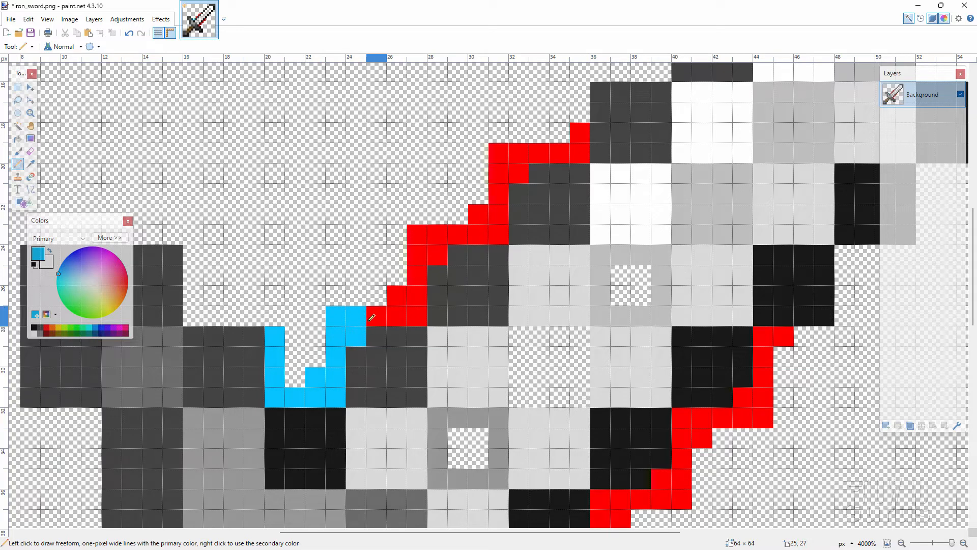
left_click(372, 317)
left_click(398, 315)
left_click(417, 314)
left_click(416, 295)
left_click(402, 294)
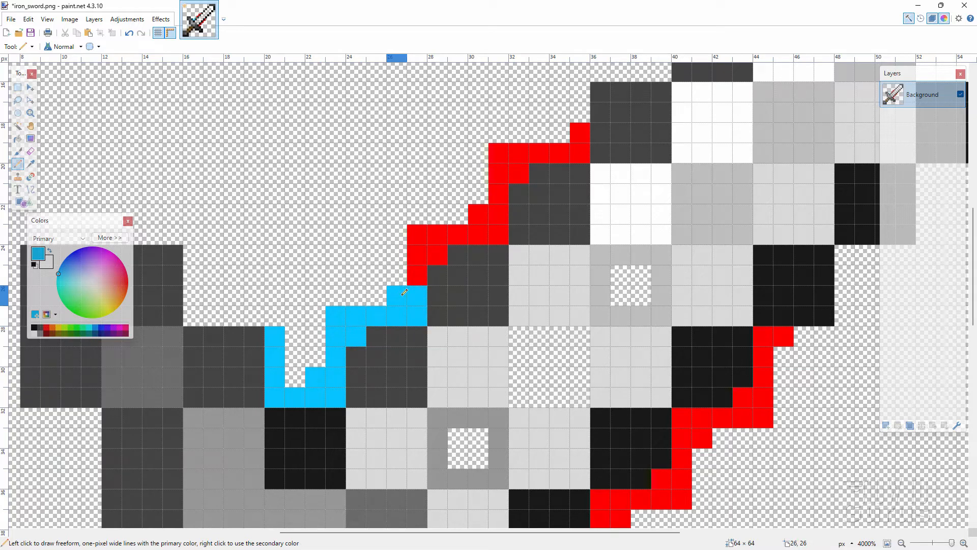
Recolor the second stair-step of the upper-left blade outline light blue, including its inner and outer corner pixels
left_click(418, 275)
left_click(417, 254)
left_click(417, 236)
left_click(437, 238)
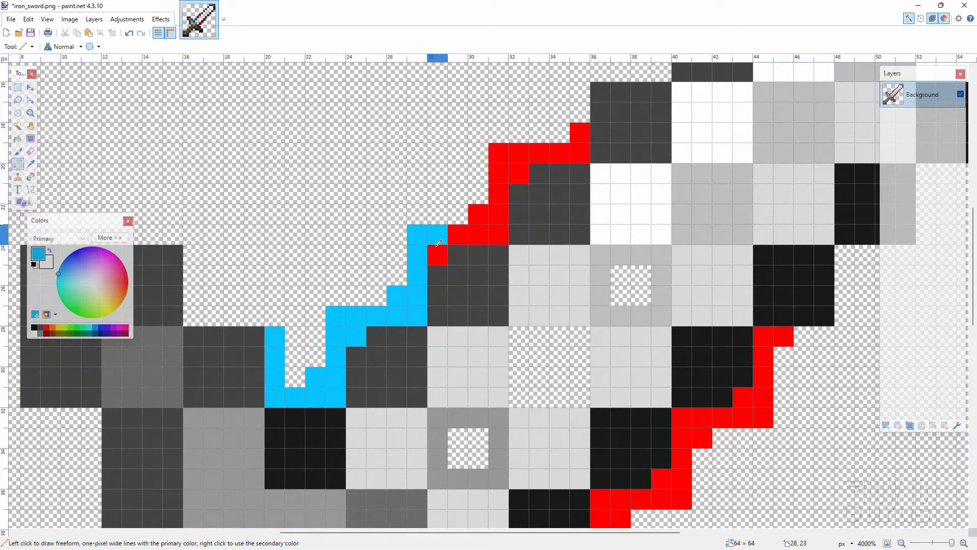
left_click(437, 254)
left_click(458, 235)
left_click(478, 235)
left_click(498, 235)
left_click(496, 214)
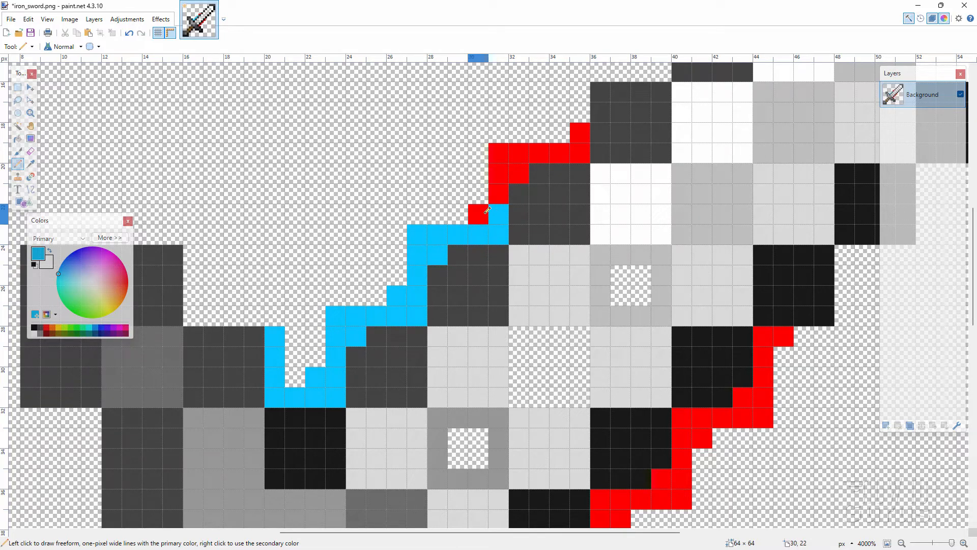
left_click(485, 213)
Recolor the last stair-step of the upper-left blade outline light blue up to the outline's upper end
left_click(499, 193)
left_click(499, 173)
left_click(518, 173)
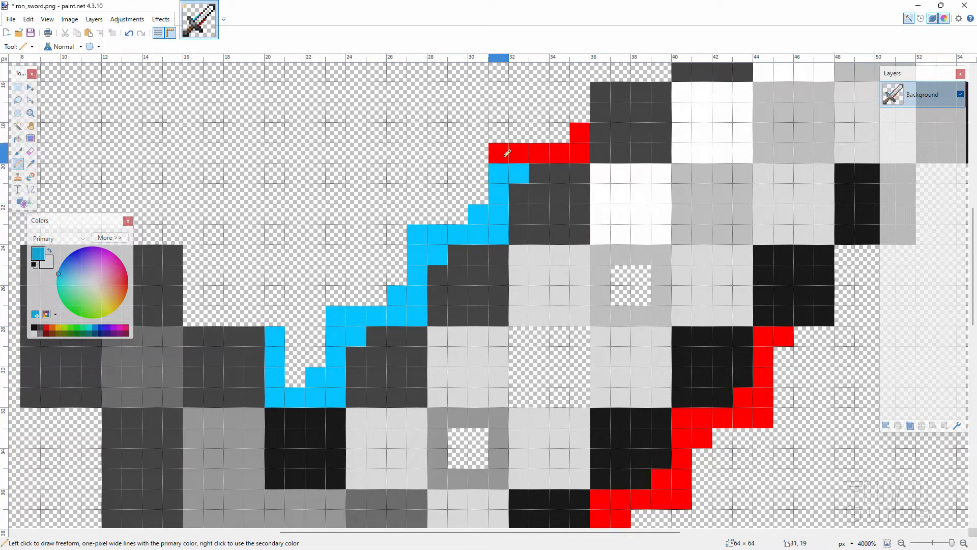
left_click(508, 153)
left_click(518, 153)
left_click(544, 154)
left_click(562, 151)
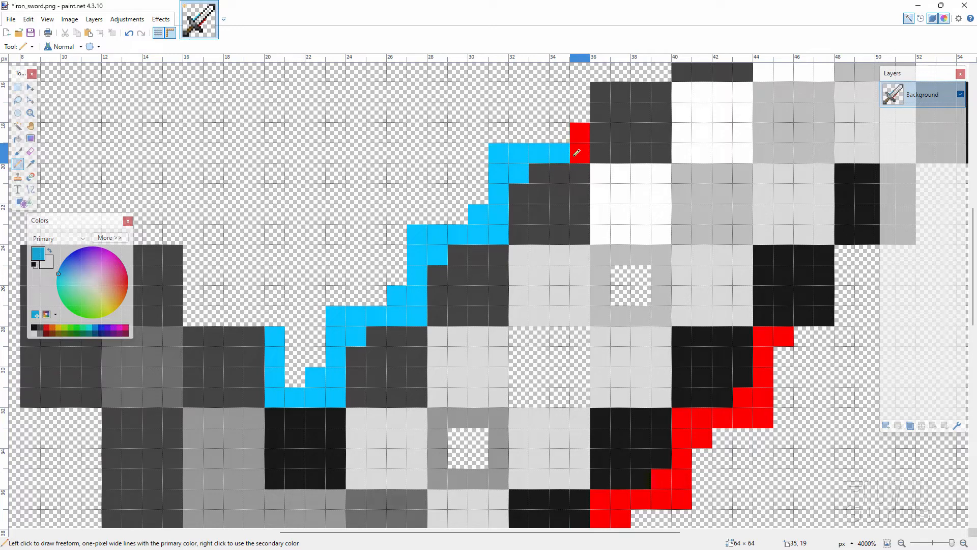
left_click(577, 152)
left_click(581, 133)
Recolor the uppermost stair-step of the lower-right blade outline from red to light blue, including its inner corner pixels
left_click(784, 336)
left_click(763, 336)
left_click(763, 356)
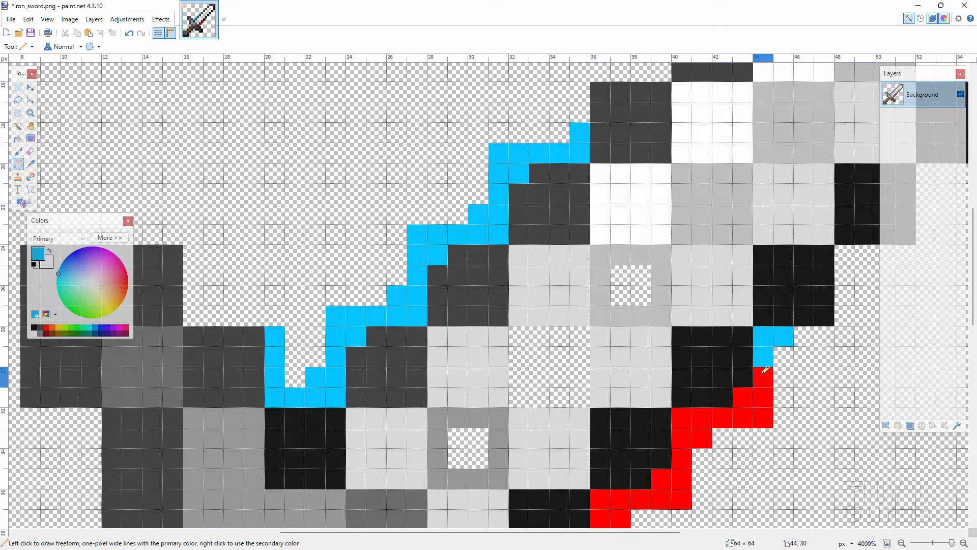
left_click(764, 372)
left_click(764, 397)
left_click(743, 397)
left_click(743, 417)
left_click(763, 417)
left_click(722, 417)
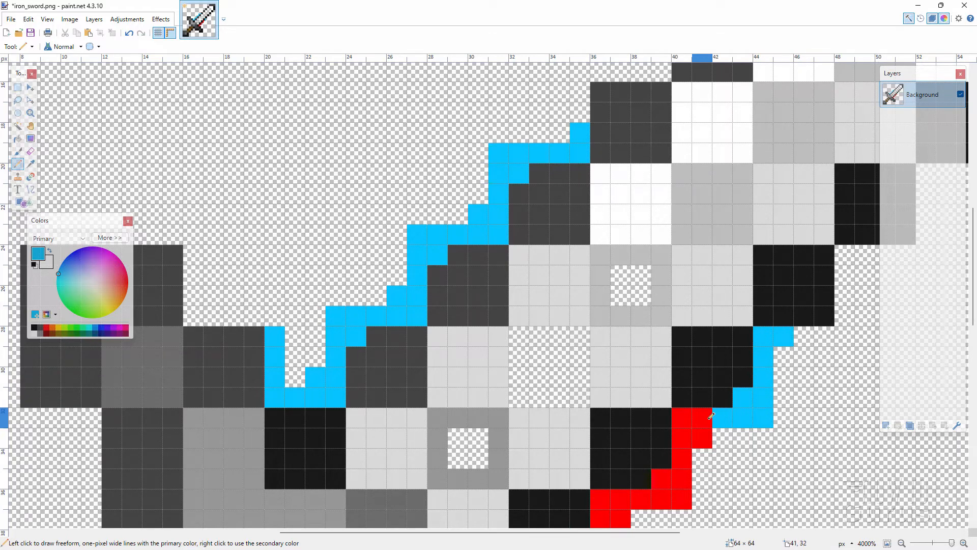
Recolor the second stair-step down the lower-right blade outline light blue, including its inner and outer corner pixels
left_click(703, 417)
left_click(682, 417)
left_click(682, 438)
left_click(702, 437)
left_click(682, 458)
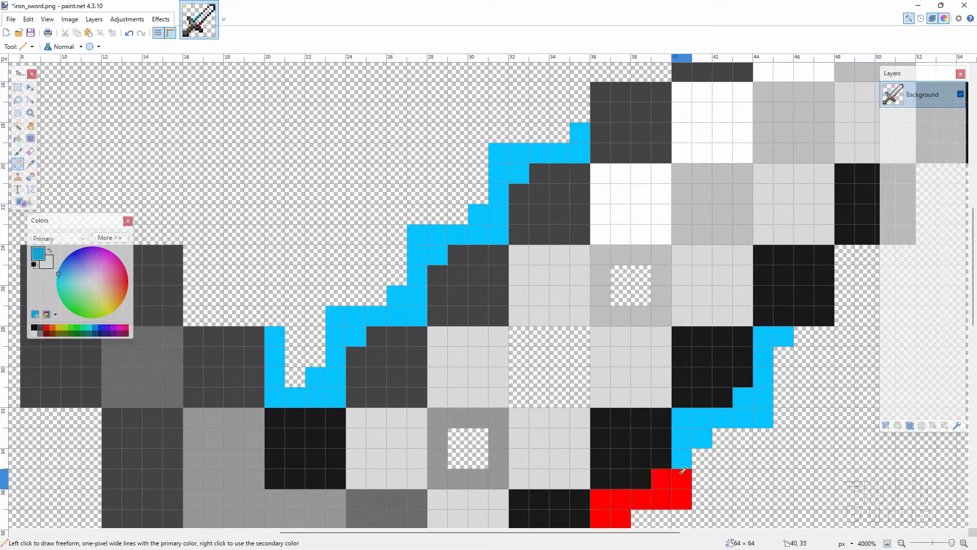
left_click(683, 471)
left_click(662, 478)
left_click(682, 498)
Recolor the third stair-step down the lower-right blade outline light blue, from its horizontal run to its lower corner pixels
mouse_move(662, 458)
left_mouse_down()
mouse_move(643, 408)
mouse_move(644, 318)
left_mouse_up()
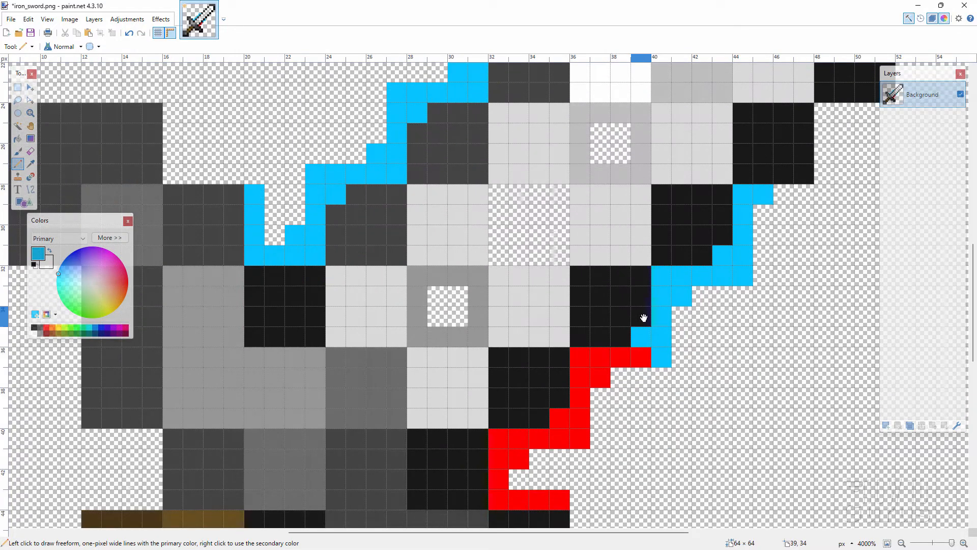
left_click(641, 357)
left_click(621, 357)
left_click(600, 357)
left_click(580, 357)
left_click(589, 377)
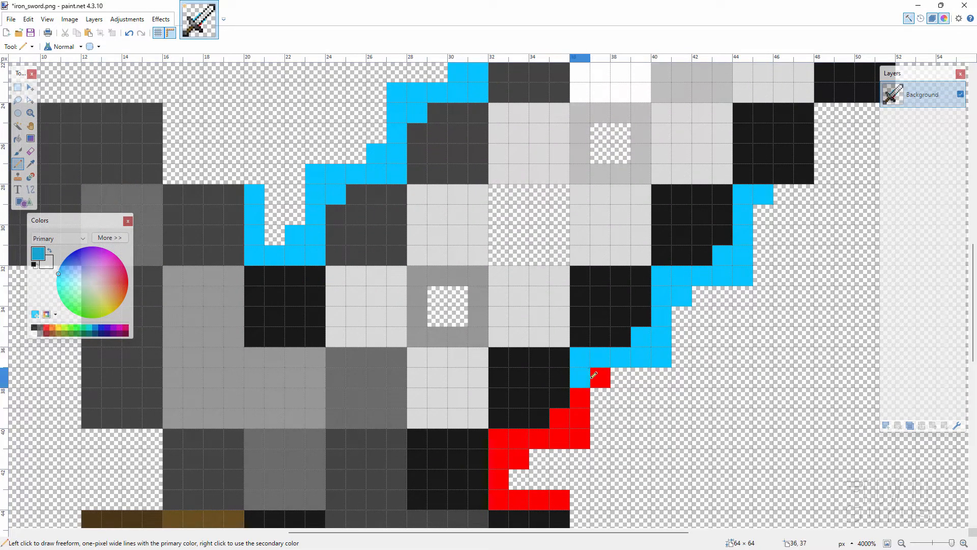
left_click(595, 377)
left_click(580, 397)
left_click(581, 417)
left_click(580, 438)
left_click(560, 418)
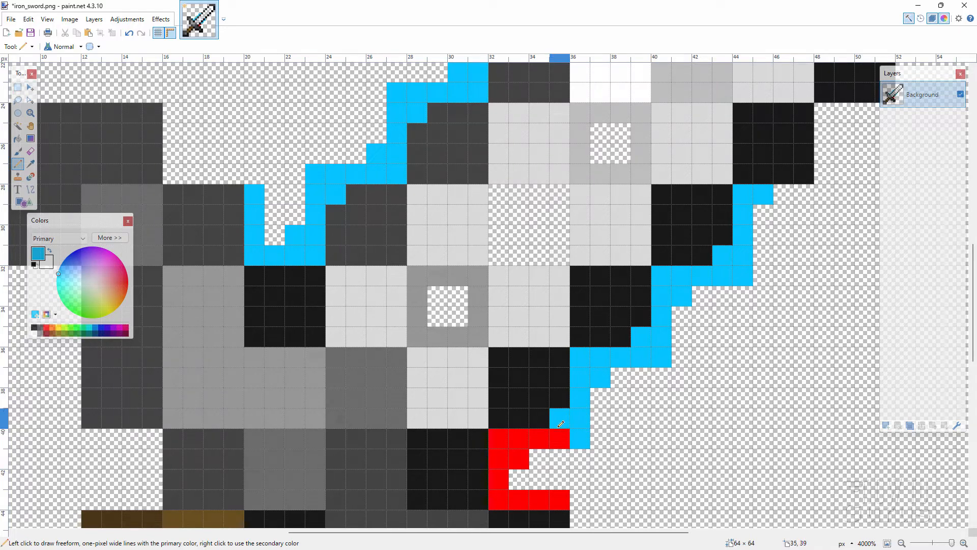
Recolor the last horizontal run of the lower-right blade outline and the two pixels beneath its inner end light blue
left_click(560, 438)
left_click(539, 438)
left_click(519, 437)
left_click(499, 438)
left_click(499, 458)
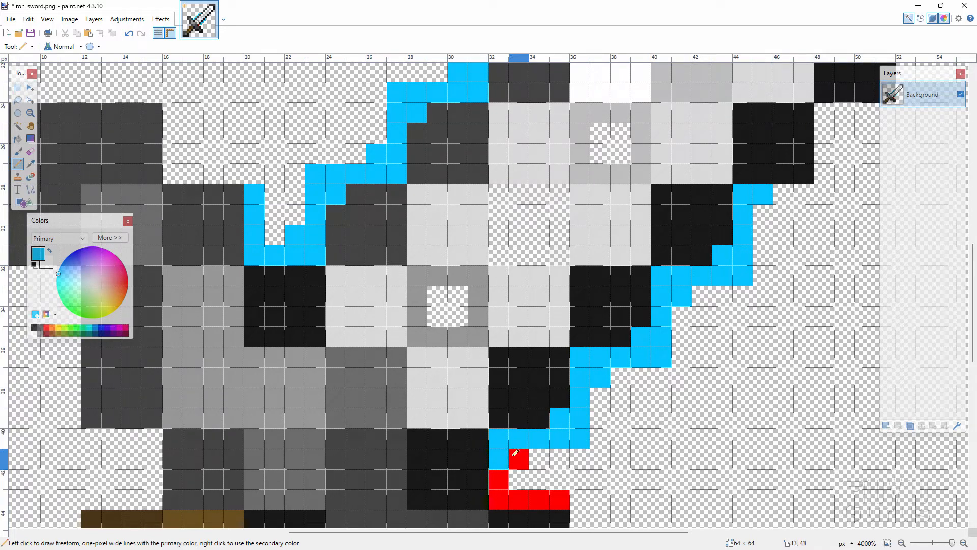
left_click(515, 454)
Recolor the remaining red pixels along the lower guard notch light blue to complete the outline
left_click(499, 478)
left_click(498, 499)
left_click(519, 498)
left_click(540, 499)
left_click(558, 496)
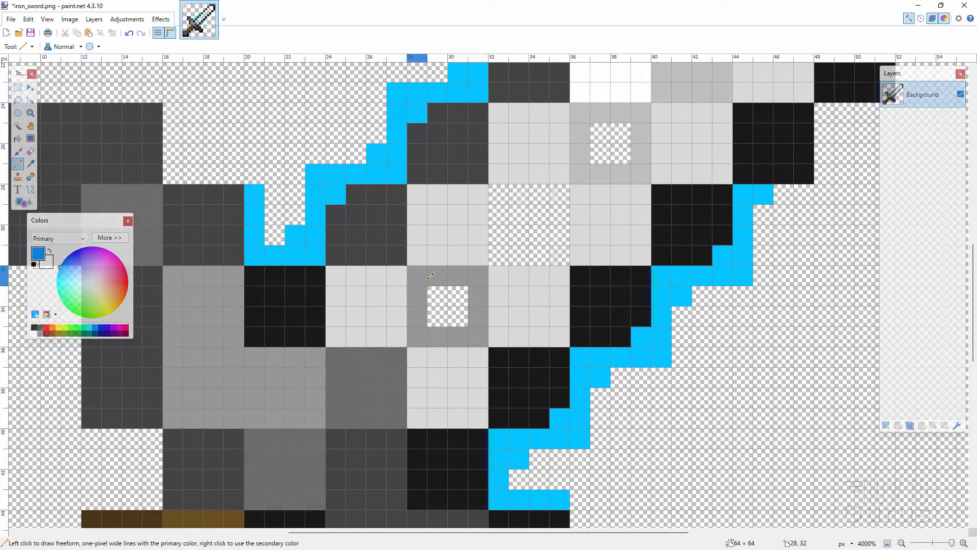
Recolor the gray ring around the lower small transparent hole in the blade a darker blue
left_click(417, 276)
left_click(438, 275)
left_click(451, 274)
left_click(477, 275)
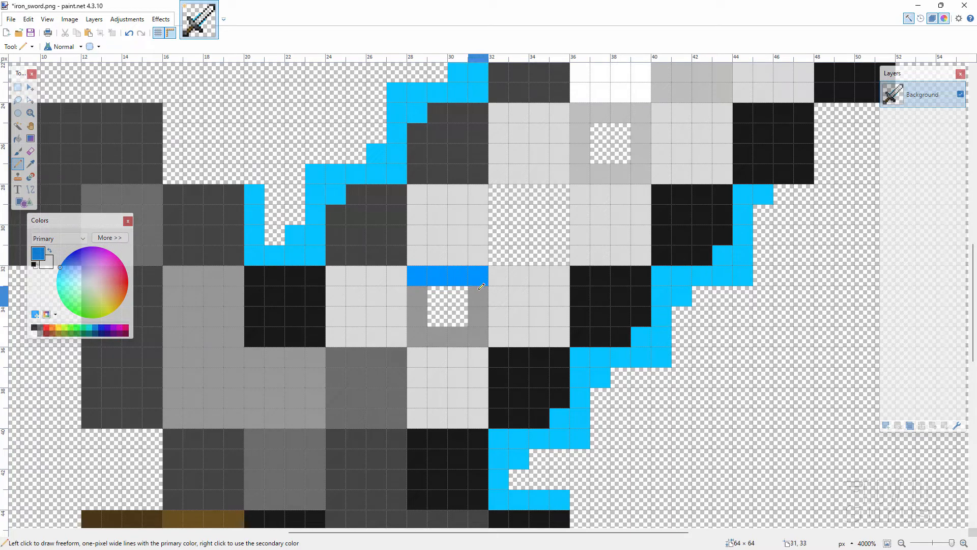
left_click(479, 296)
left_click(478, 315)
left_click(479, 328)
left_click(458, 336)
left_click(438, 335)
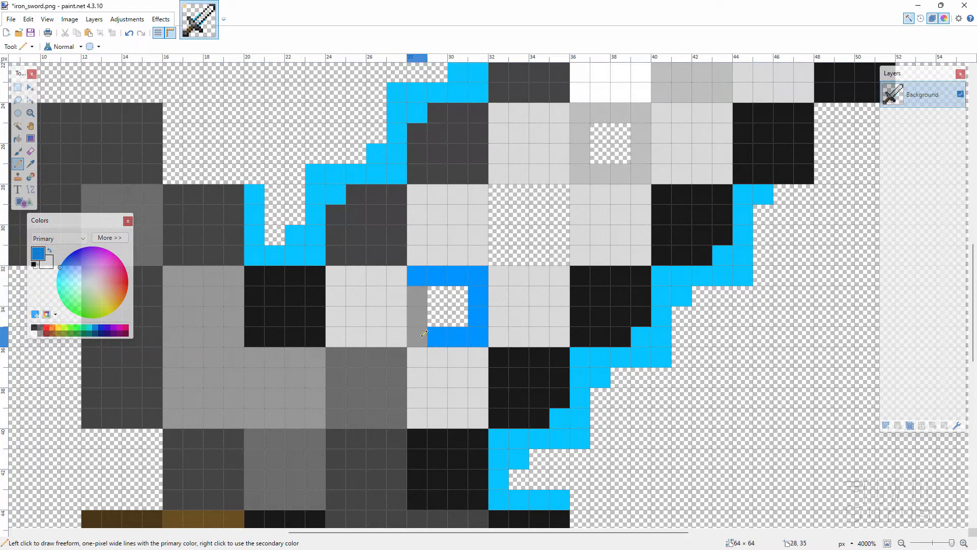
left_click(417, 336)
left_click_drag(418, 315, 418, 295)
Draw one-pixel darker blue borders around the large middle hole and the upper small hole in the blade
left_click(478, 255)
mouse_move(497, 271)
left_mouse_down()
mouse_move(575, 271)
mouse_move(580, 194)
left_mouse_up()
mouse_move(478, 234)
left_mouse_down()
mouse_move(479, 193)
mouse_move(498, 173)
mouse_move(641, 171)
mouse_move(643, 132)
mouse_move(601, 113)
mouse_move(585, 117)
mouse_move(580, 153)
left_mouse_up()
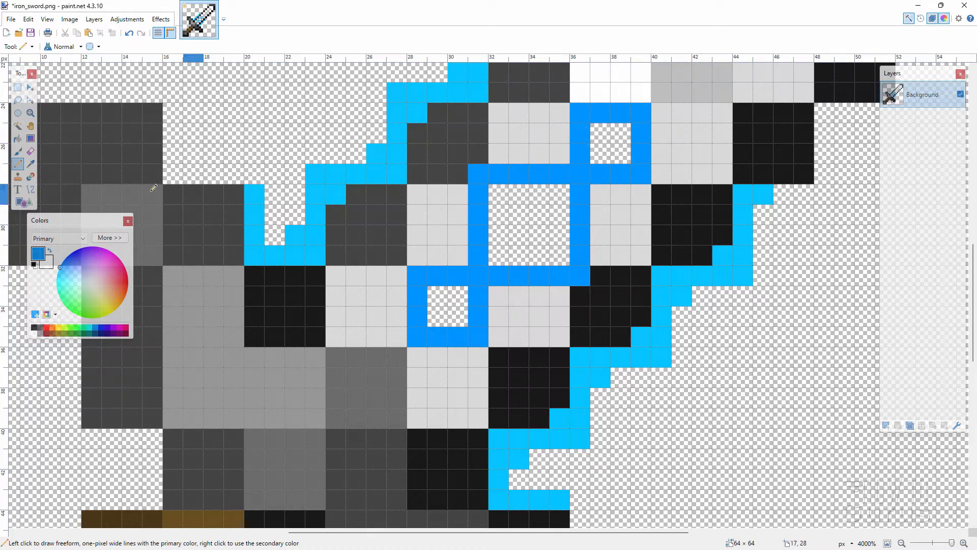
Save an editable copy of the sword as iron_sword.pdn in paint.net format in the textures\items folder
left_click(31, 113)
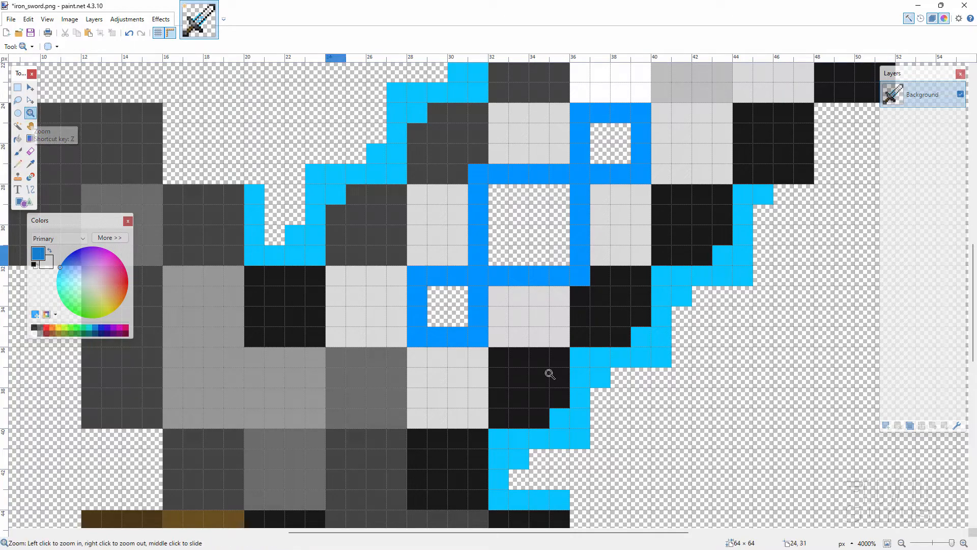
left_click(901, 543)
left_click(902, 543)
left_click(901, 543)
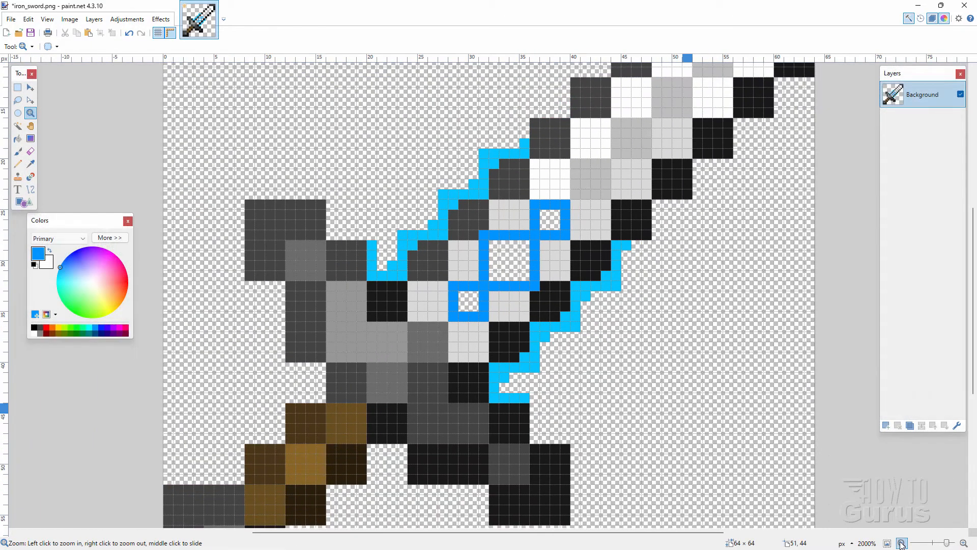
left_click(901, 543)
left_click(901, 543)
left_click(901, 543)
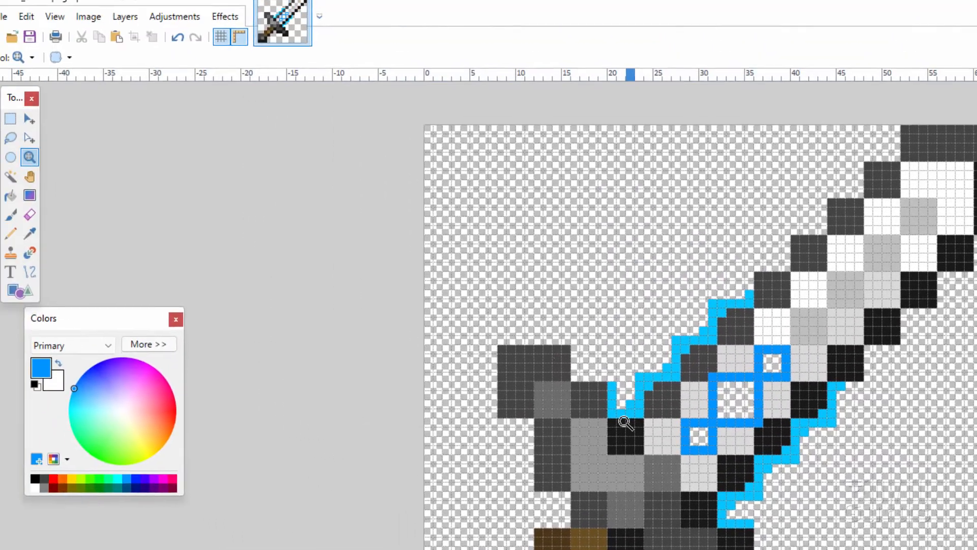
left_click(14, 13)
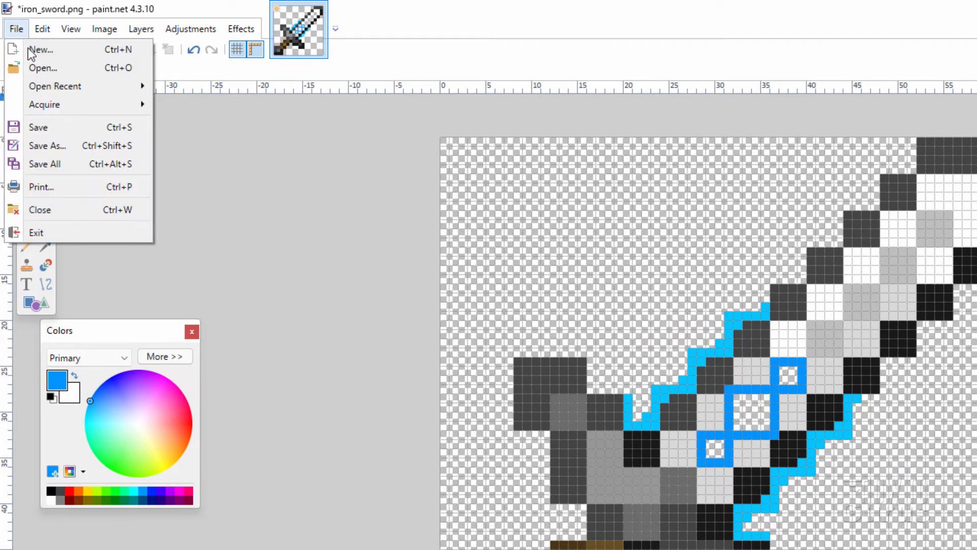
left_click(47, 146)
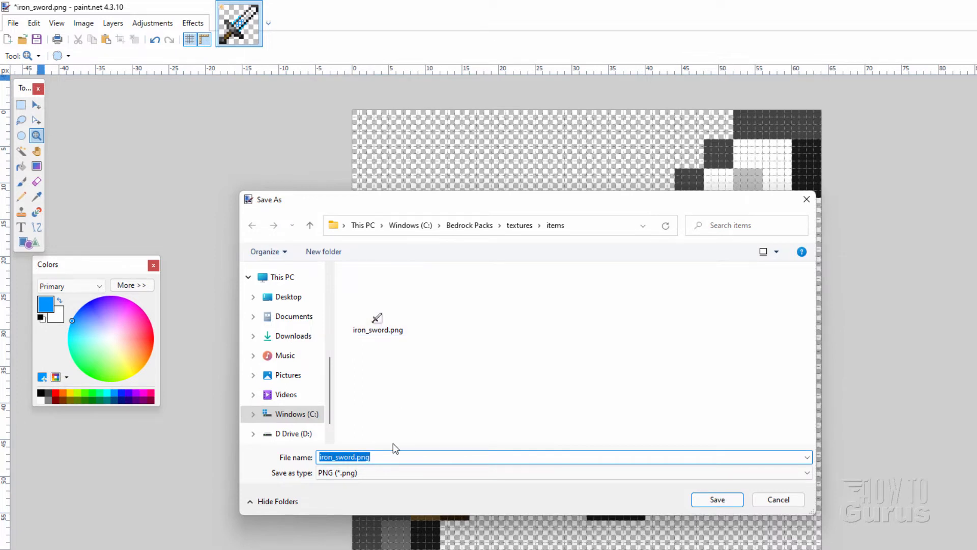
left_click(385, 473)
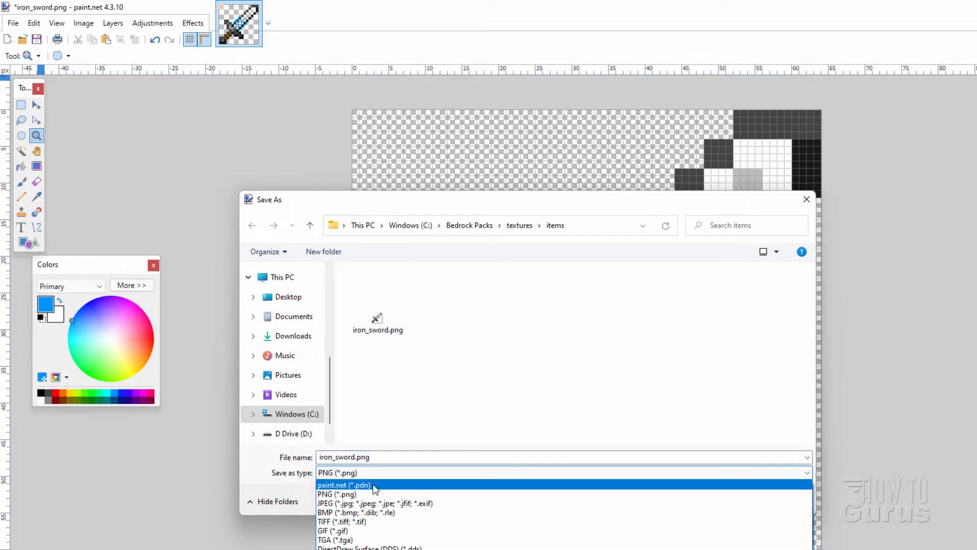
left_click(371, 485)
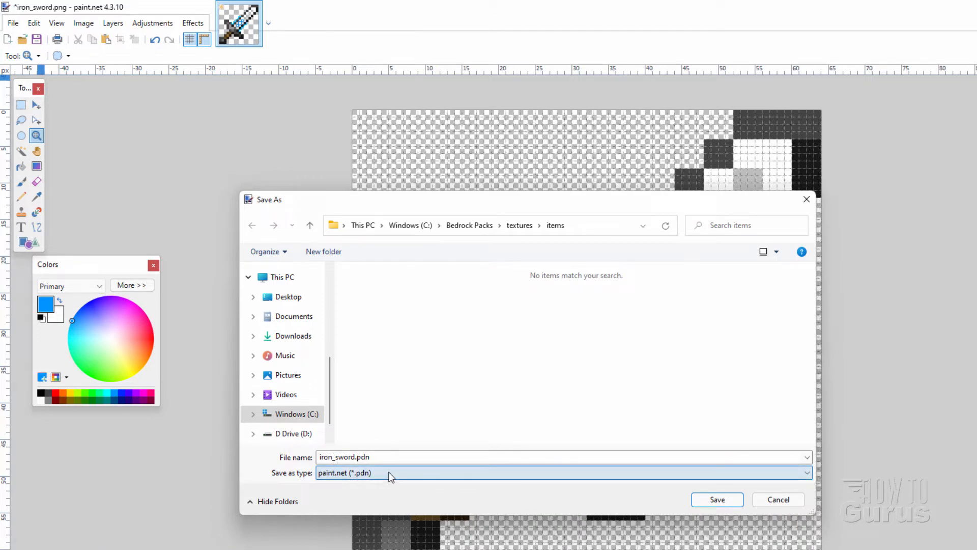
left_click(712, 498)
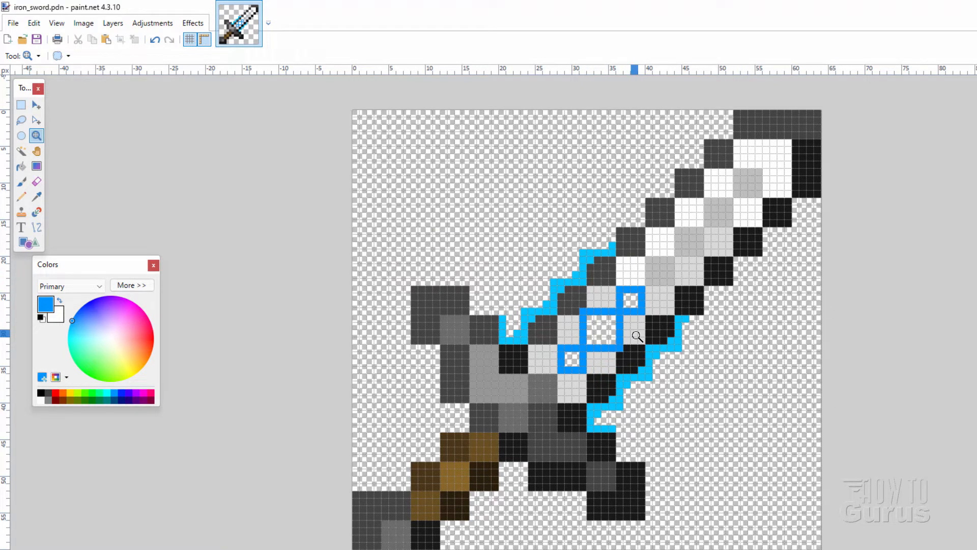
Save the sword as iron_sword.png in PNG format in textures\items, overwriting the existing file and accepting the save configuration
left_click(13, 23)
left_click(31, 114)
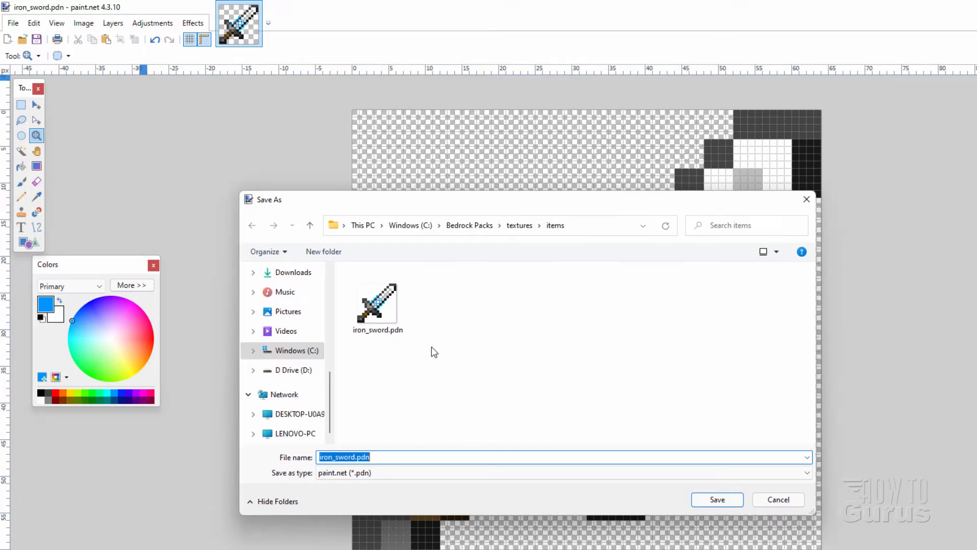
left_click(401, 471)
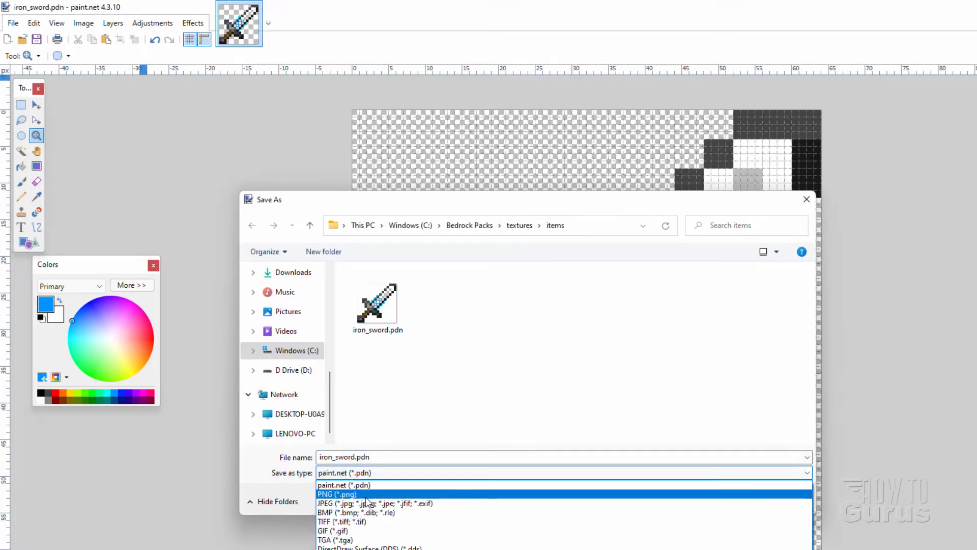
left_click(365, 494)
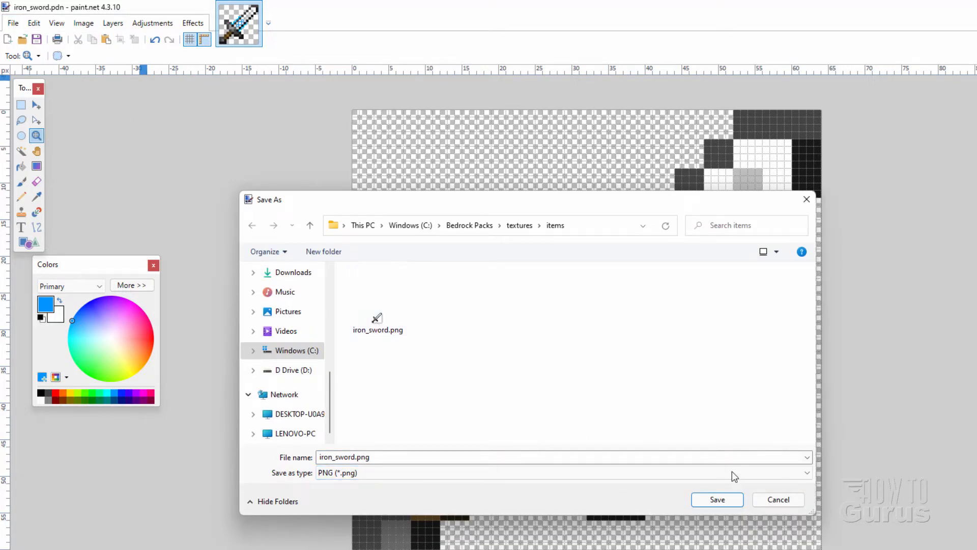
left_click(728, 499)
left_click(616, 336)
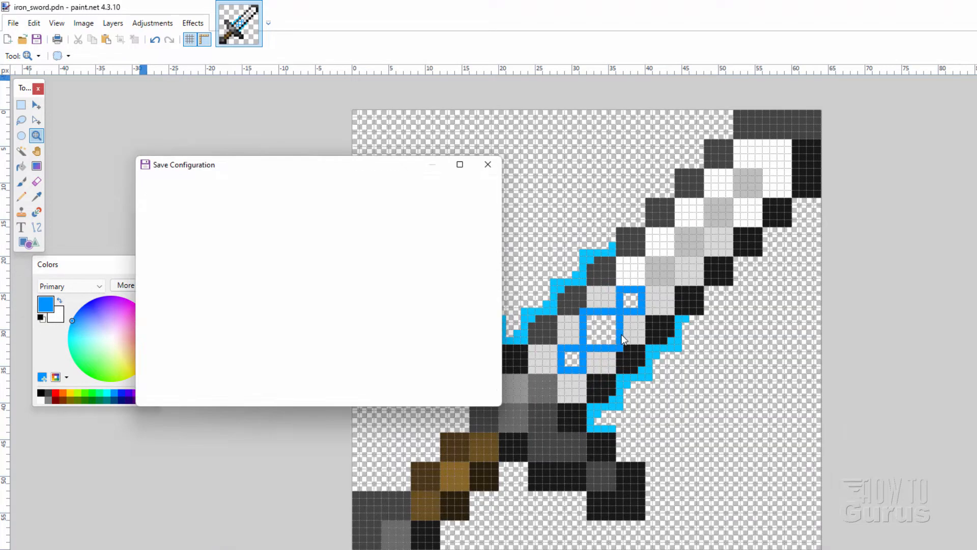
left_click(415, 391)
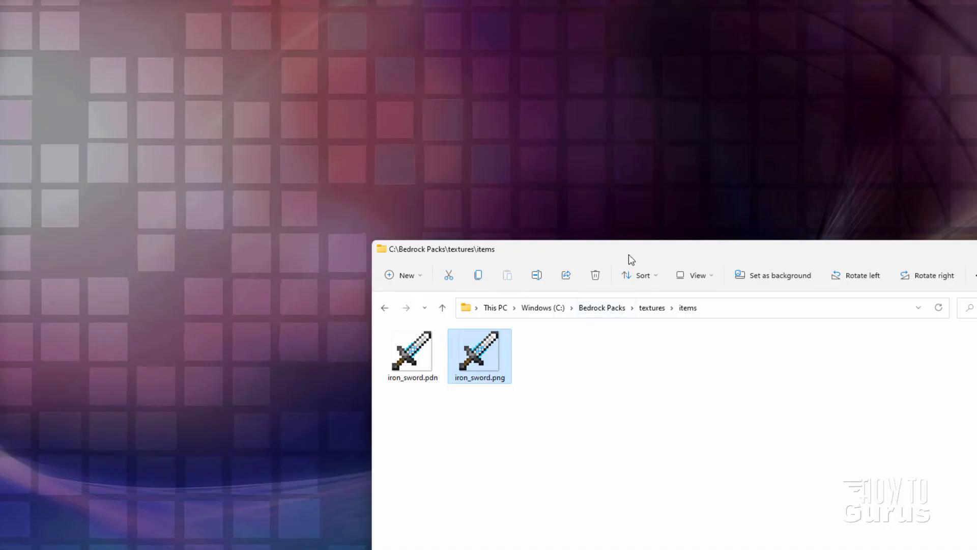
Switch to File Explorer and check the iron_sword.pdn and iron_sword.png files in the textures\items folder
left_click_drag(628, 254, 570, 146)
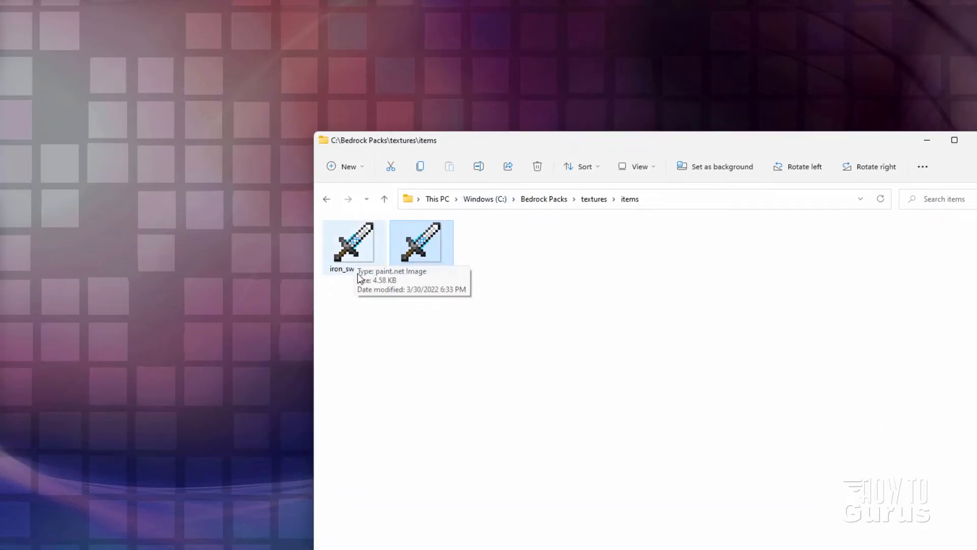
left_click(360, 251)
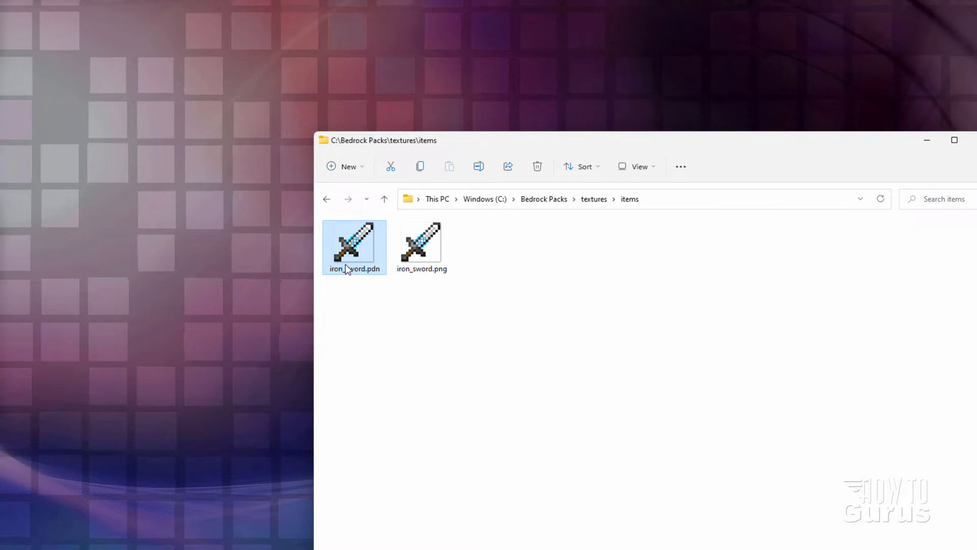
left_click(436, 258)
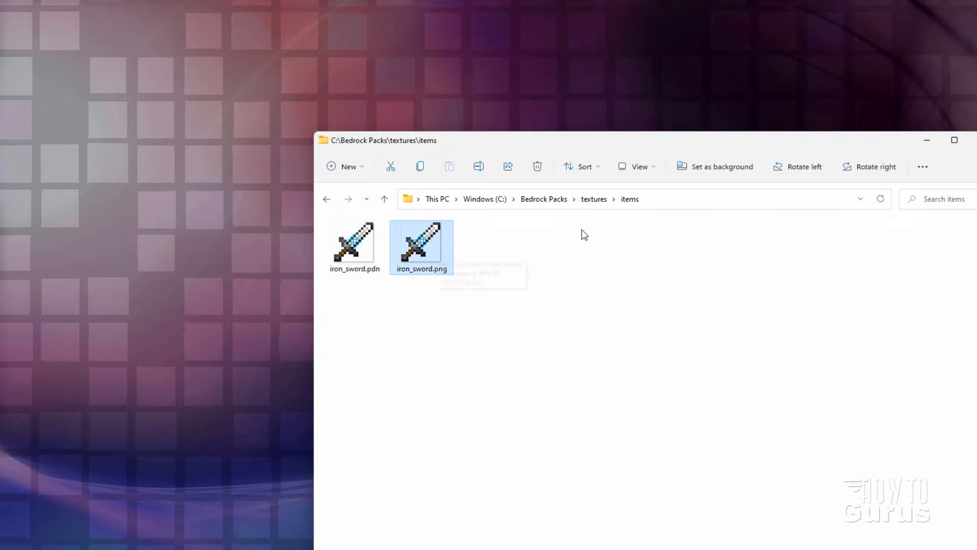
Return to the Bedrock Packs folder and review the textures folder, manifest.json, pack_icon.png and the vanilla resource pack archive
left_click(552, 199)
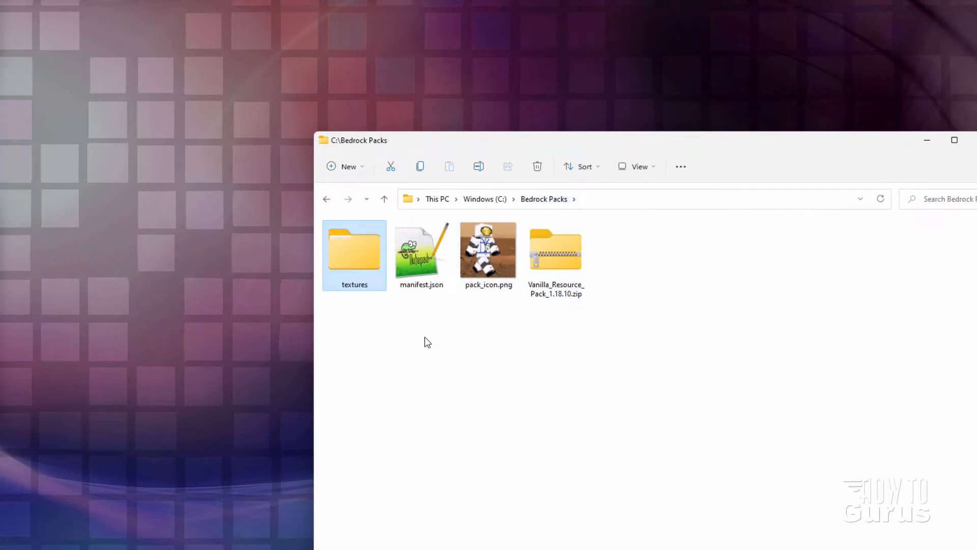
left_click_drag(366, 309, 482, 220)
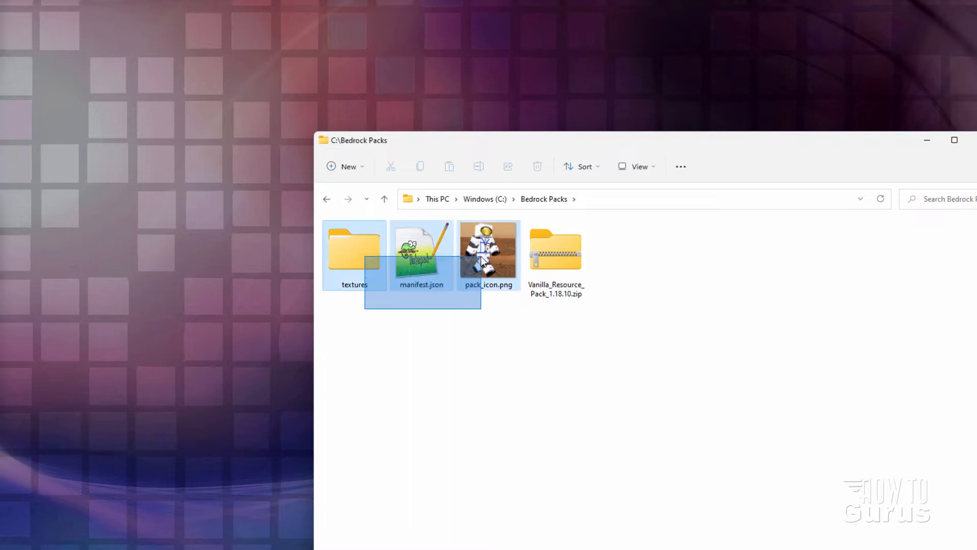
left_click(344, 272)
left_click(425, 286)
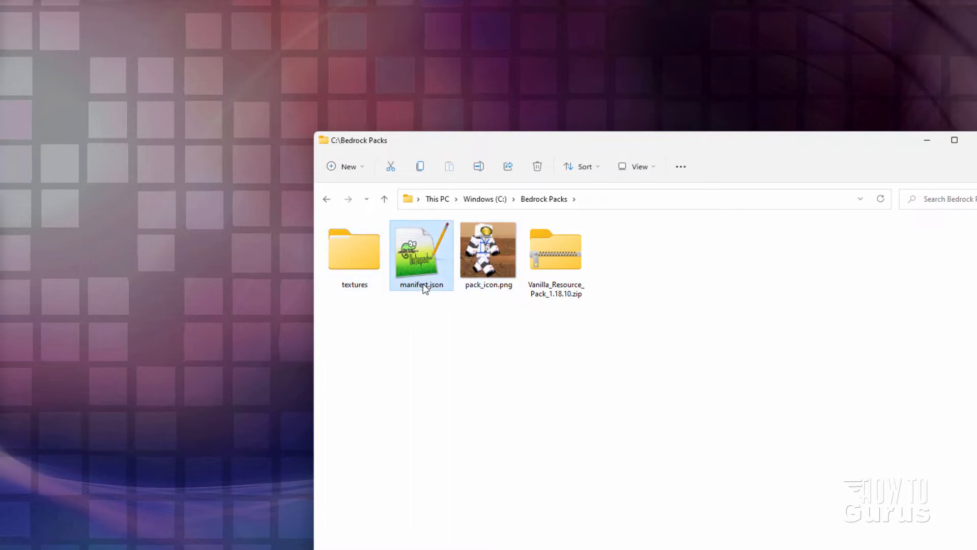
left_click(494, 288)
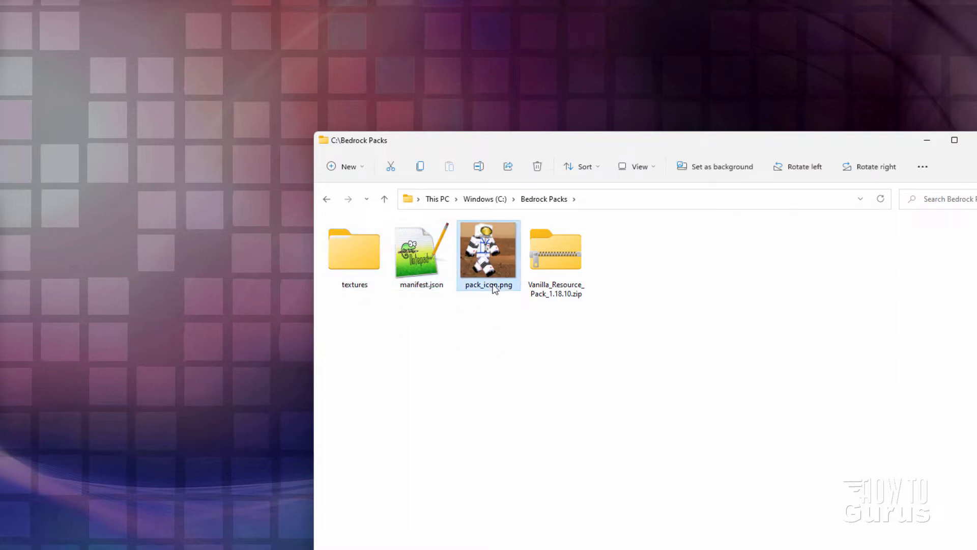
mouse_move(493, 288)
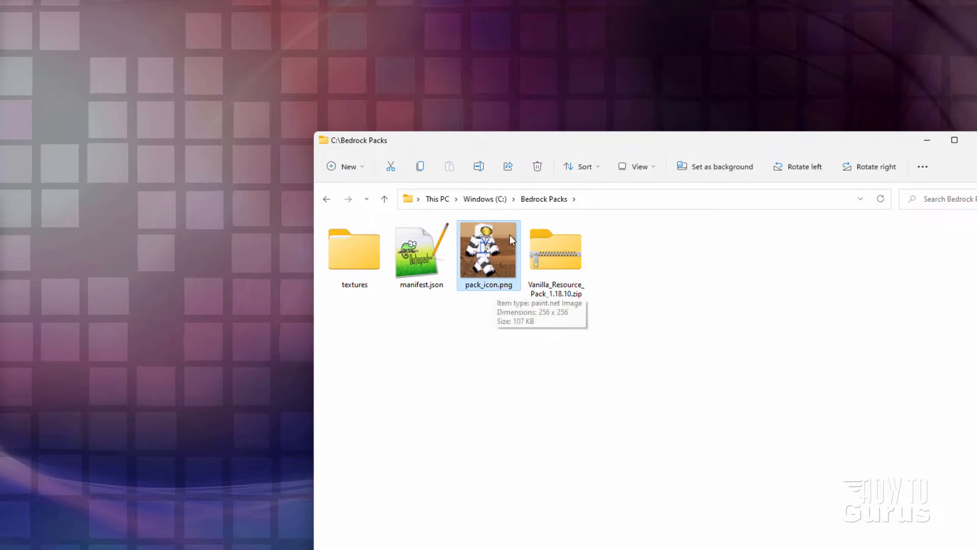
left_click(559, 257)
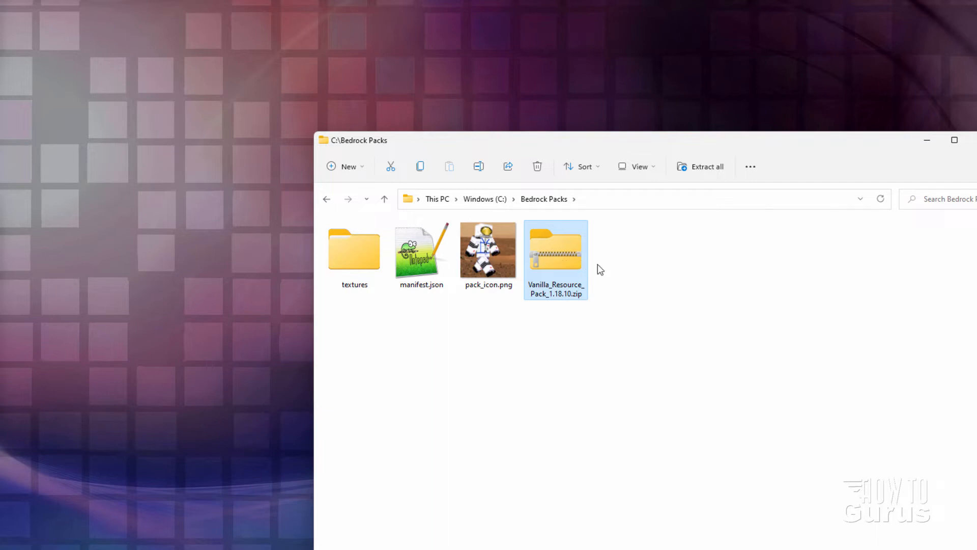
Open manifest.json from the Bedrock Packs folder in the text editor
left_click(422, 256)
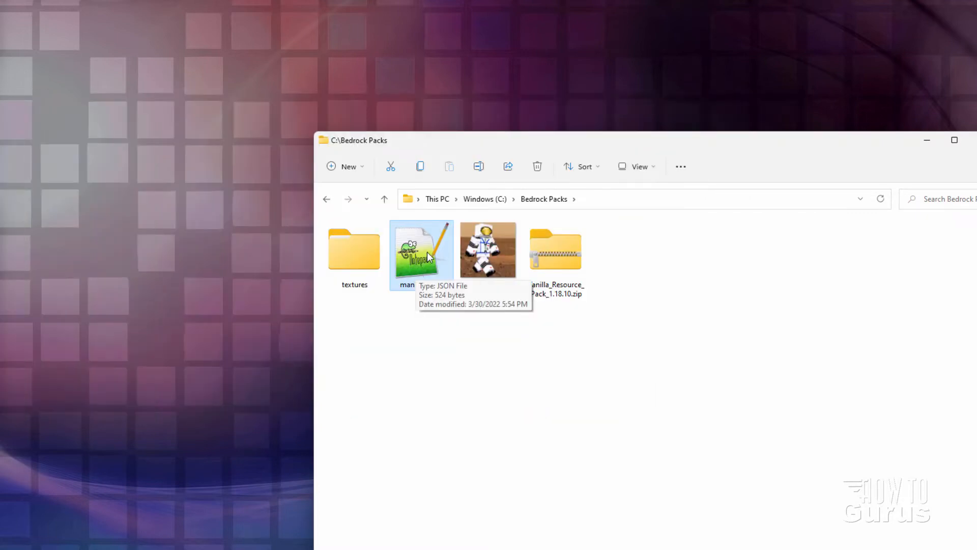
double_click(426, 251)
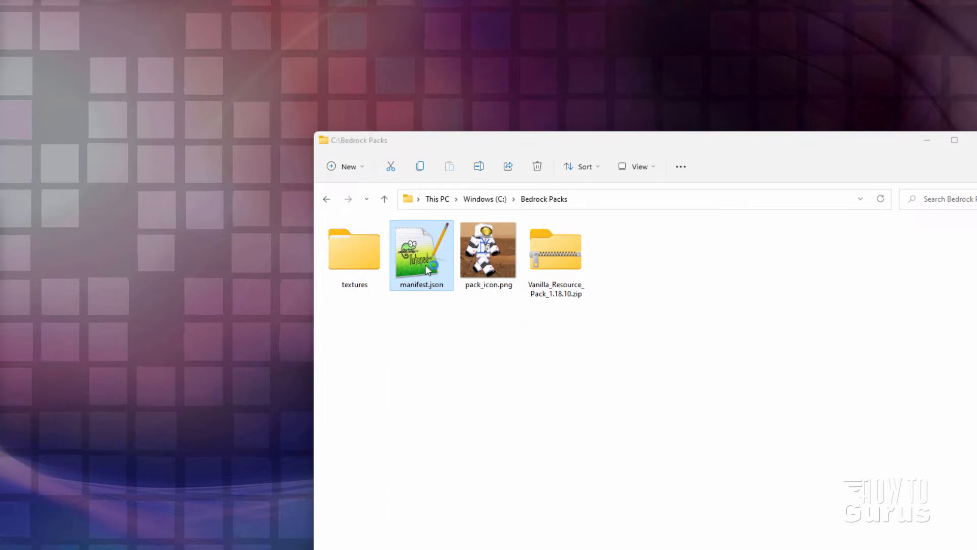
Replace the header description in manifest.json with "Custom Sword"
left_click_drag(558, 57, 586, 161)
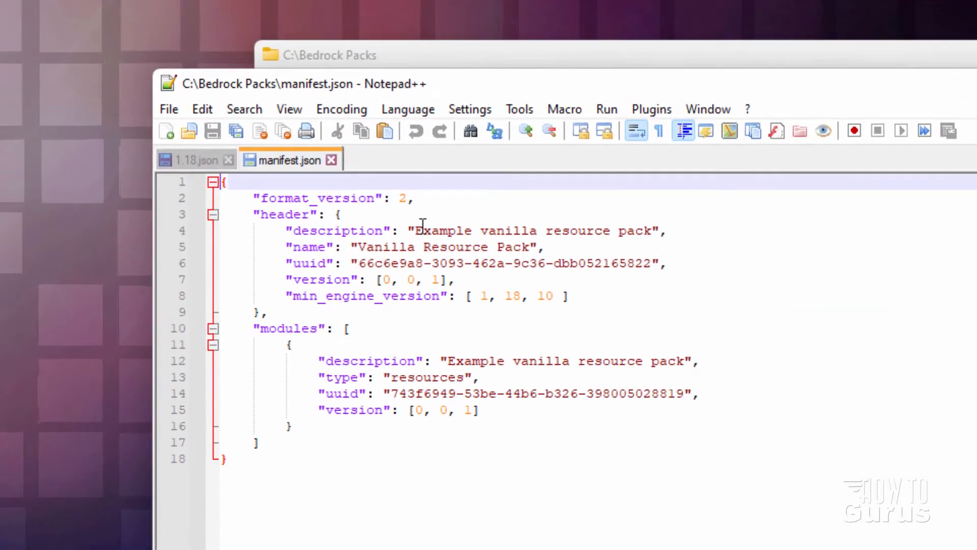
left_click(431, 243)
left_click(436, 219)
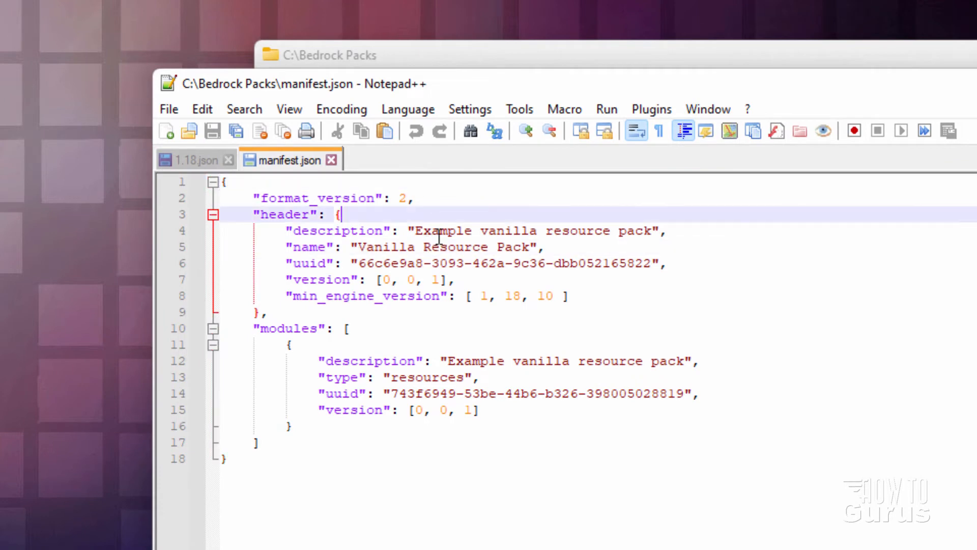
left_click(438, 237)
left_click(441, 245)
left_click_drag(474, 228, 480, 229)
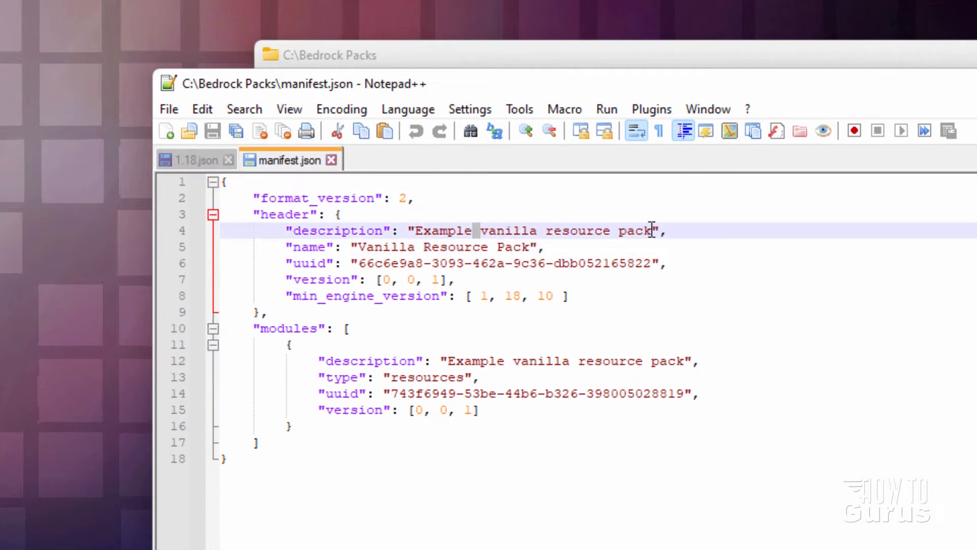
left_click_drag(652, 229, 416, 230)
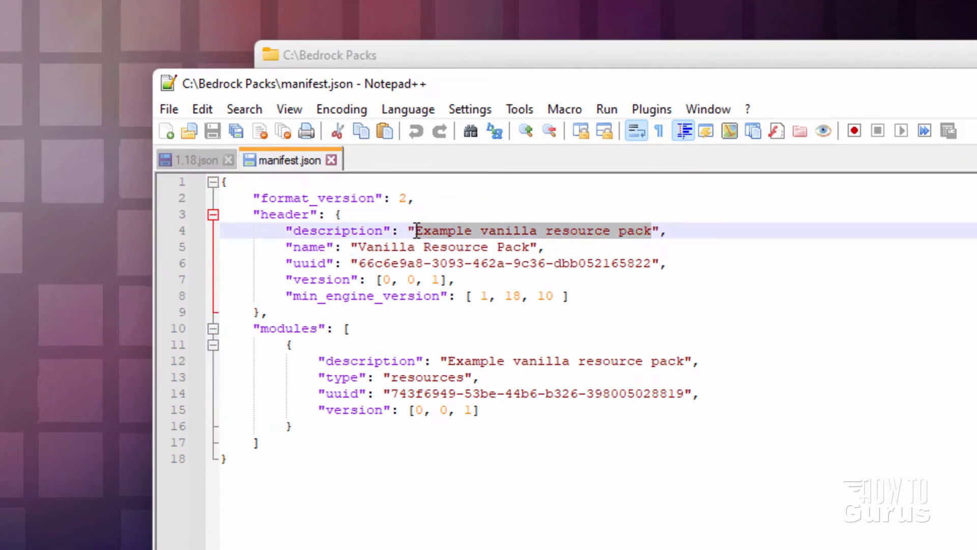
type("Custom Sw")
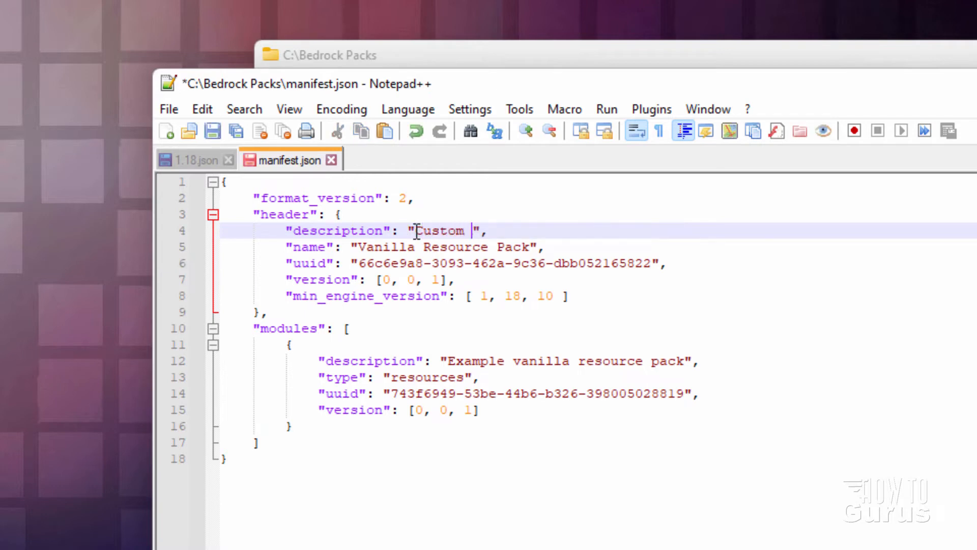
type("ord")
Copy the "Custom Sword" text from the header description into the header name and the modules description
key("shift+Left")
key("shift+Left")
key("shift+Left")
key("shift+Left")
key("shift+Left")
key("shift+Left")
key("shift+Left")
key("shift+Left")
key("shift+Left")
key("shift+Left")
key("shift+Left")
key("shift+Left")
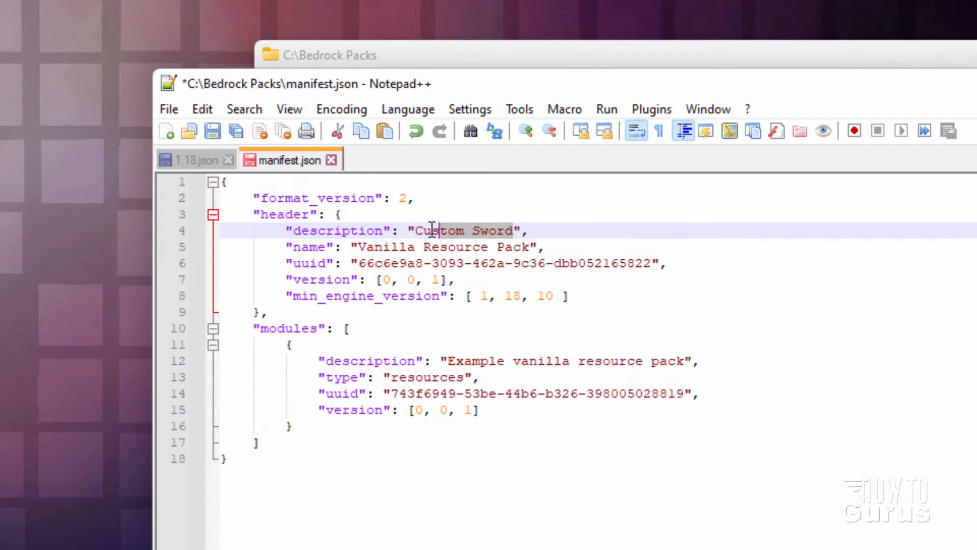
key("ctrl+c")
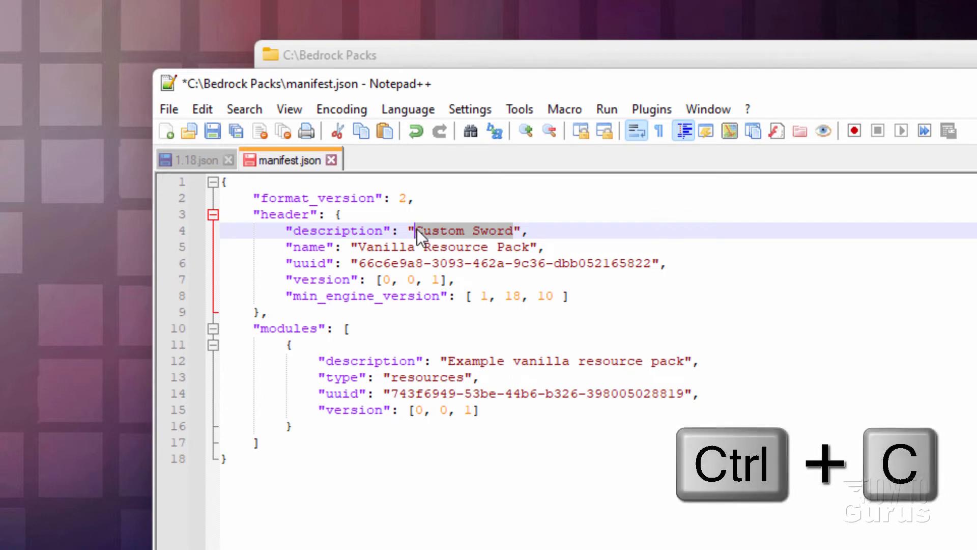
left_click_drag(529, 248, 361, 246)
key("ctrl+v")
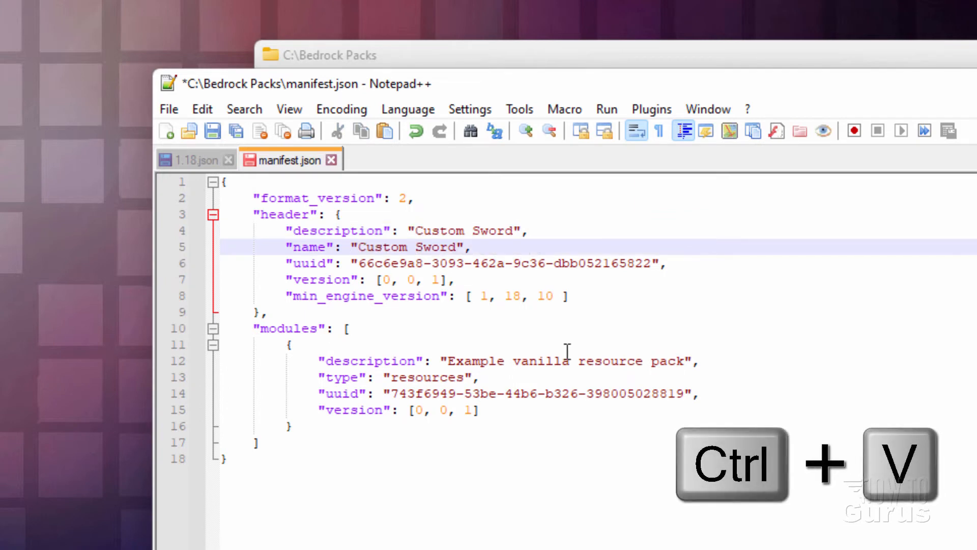
left_click_drag(687, 361, 445, 359)
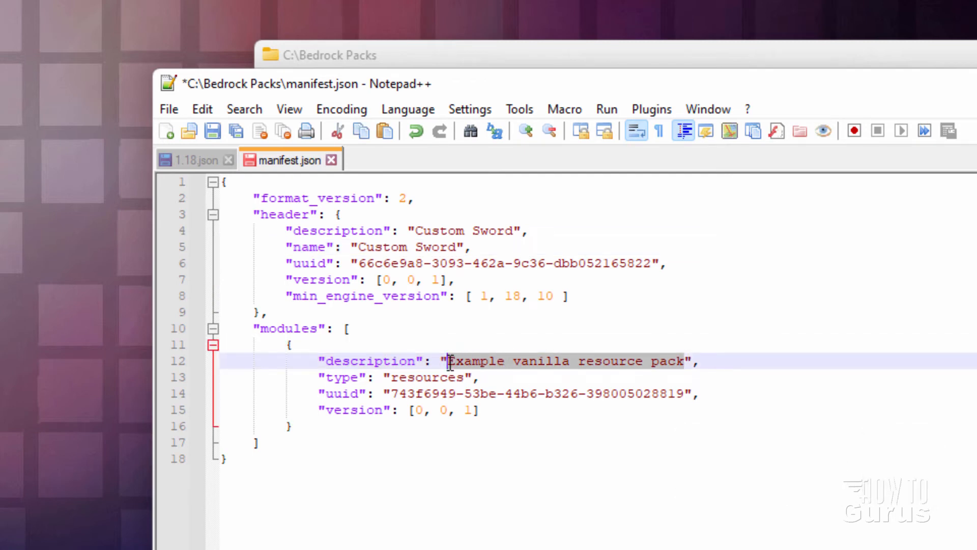
key("ctrl+v")
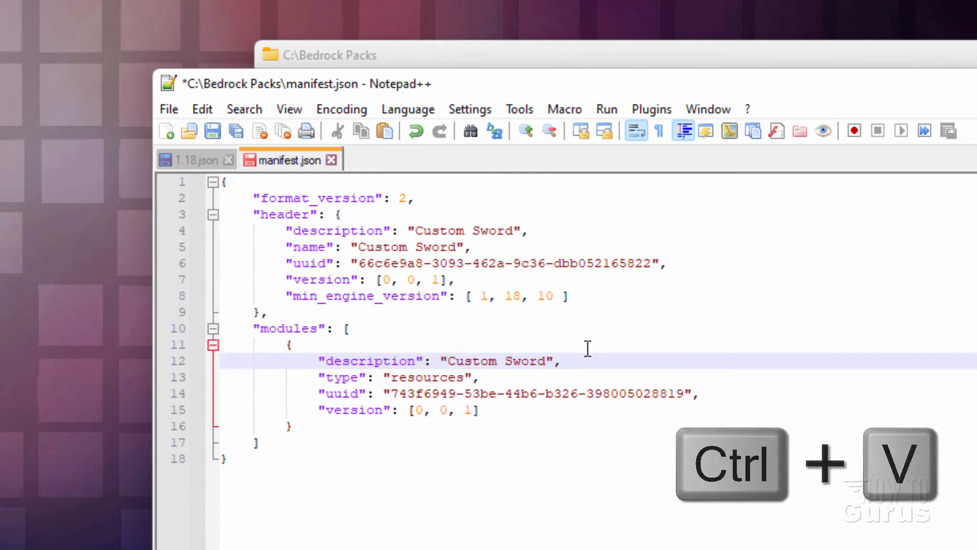
Locate the two uuid entries and change the last two digits of the header uuid to 41
left_click_drag(279, 263, 504, 263)
left_click_drag(316, 391, 496, 393)
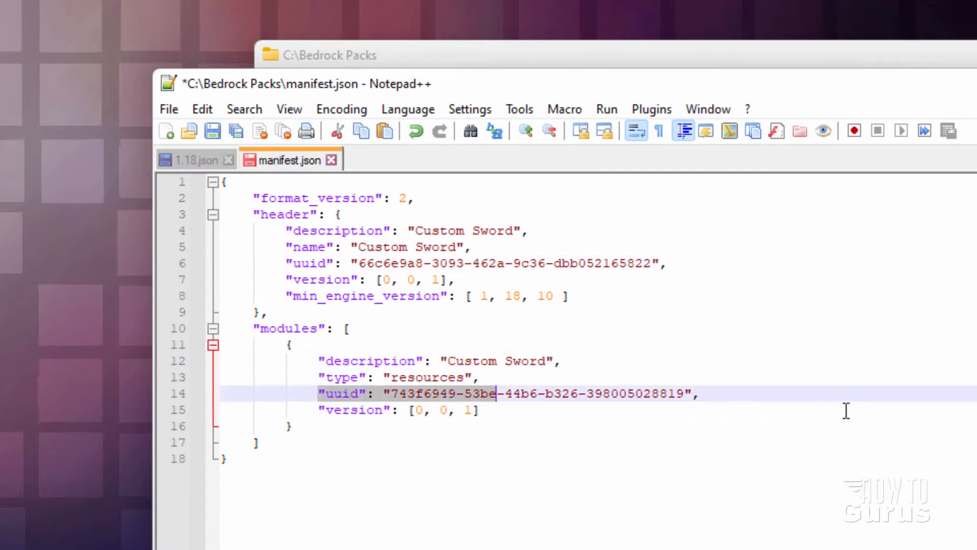
left_click(613, 374)
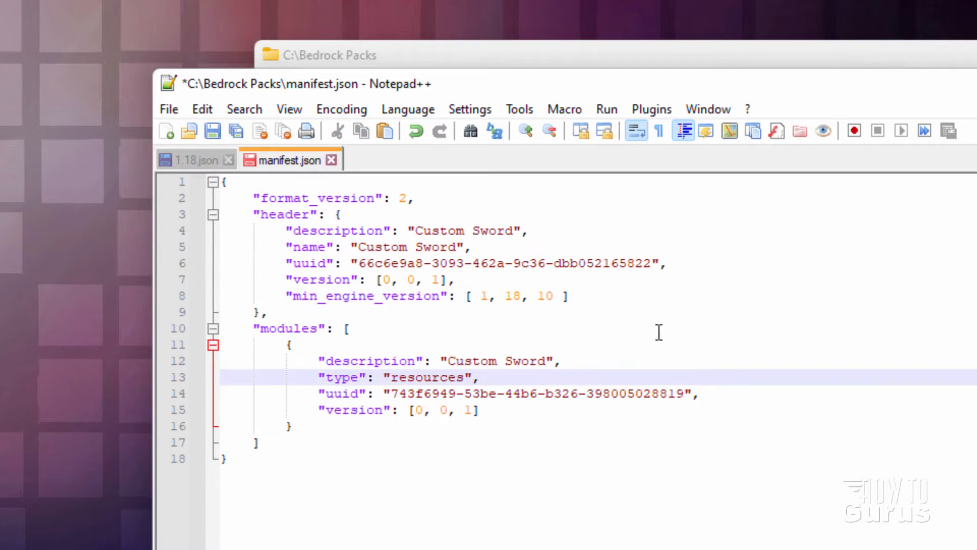
left_click_drag(652, 263, 636, 264)
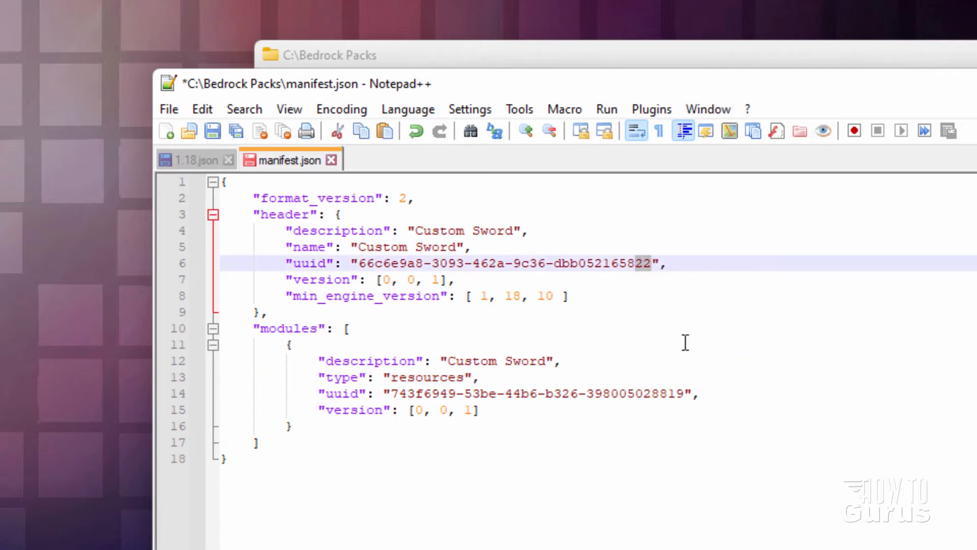
left_click_drag(684, 393, 669, 394)
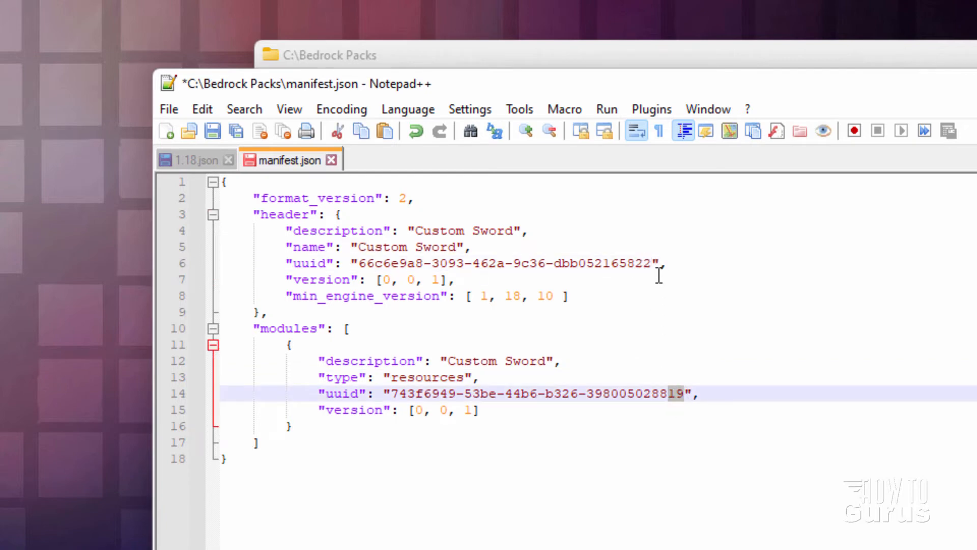
left_click(652, 262)
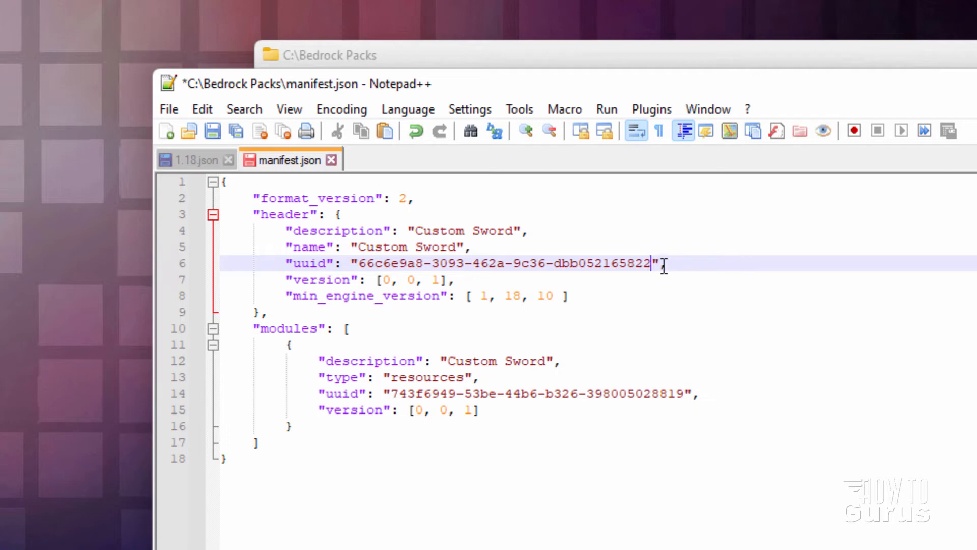
key("BackSpace")
key("BackSpace")
type("41")
Change the last two digits of the modules uuid to 38, and save and close manifest.json
left_click(687, 394)
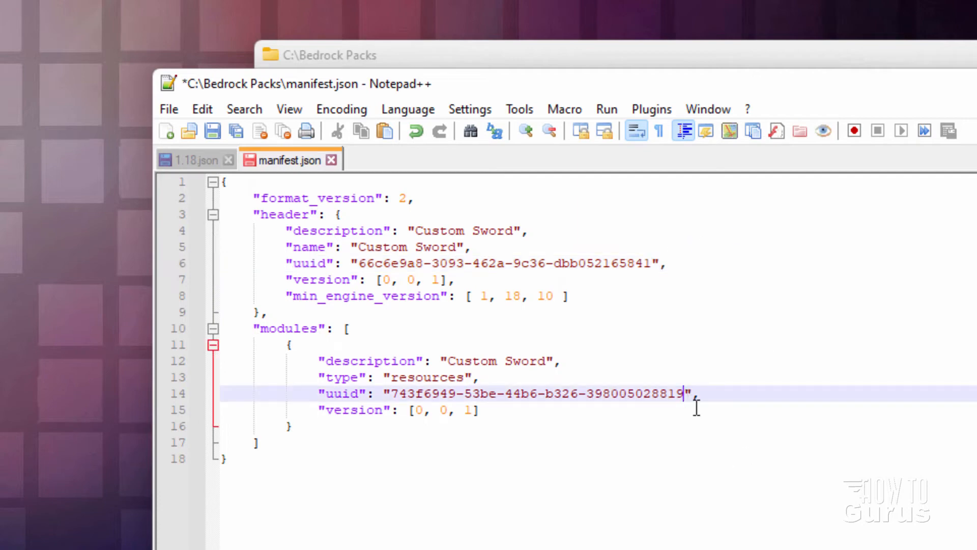
key("BackSpace")
key("BackSpace")
type("38")
key("Down")
key("Down")
key("Down")
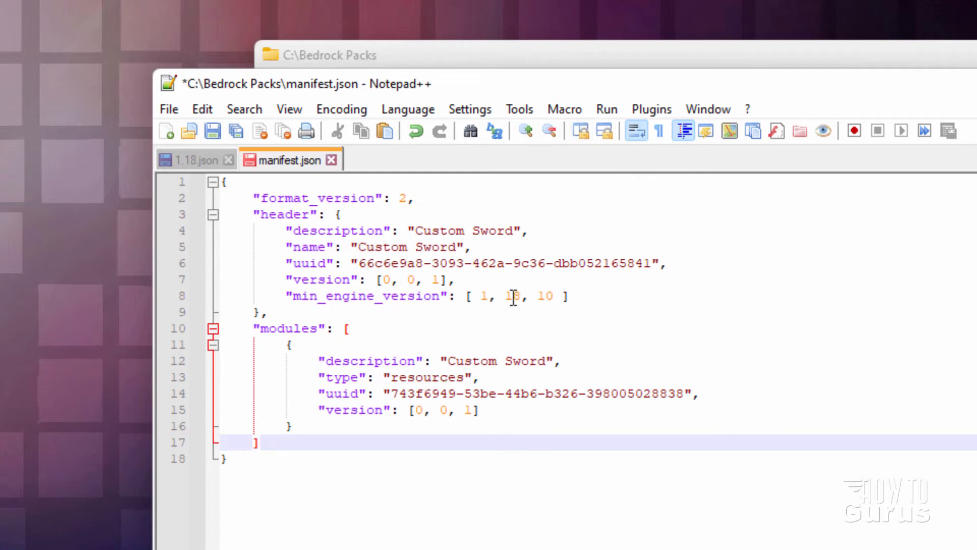
left_click(212, 131)
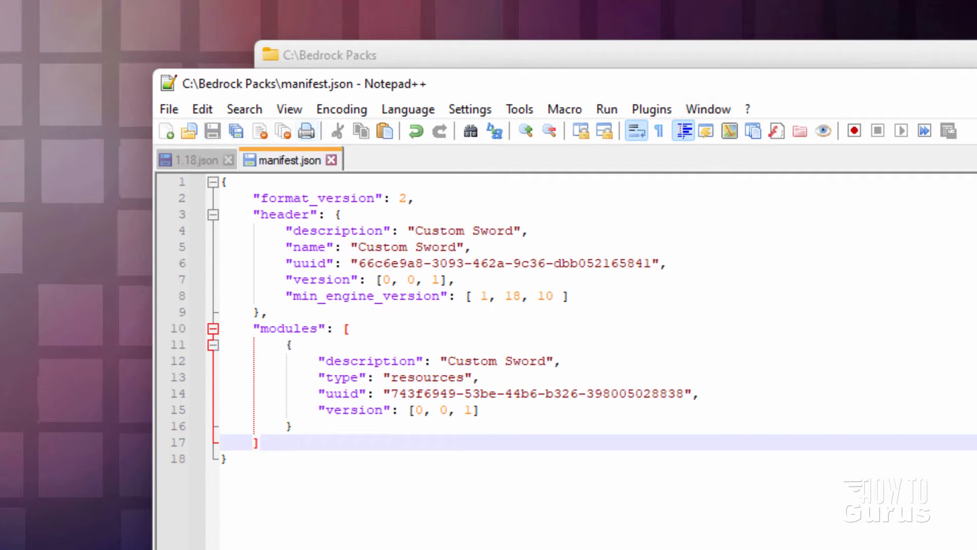
left_click(976, 84)
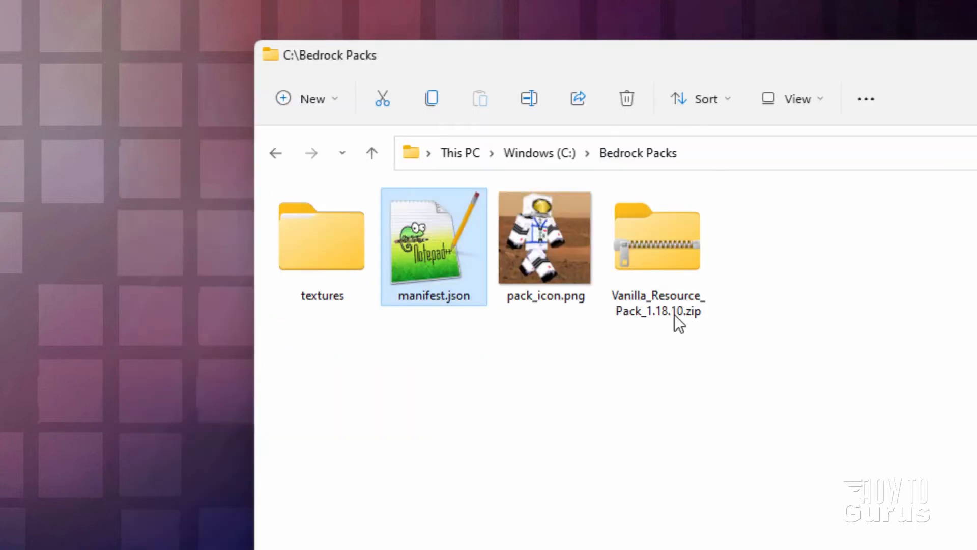
Compress the textures folder, manifest.json and pack_icon.png together into a ZIP file named Custom Sword.zip
left_click(411, 401)
left_click_drag(316, 337, 554, 247)
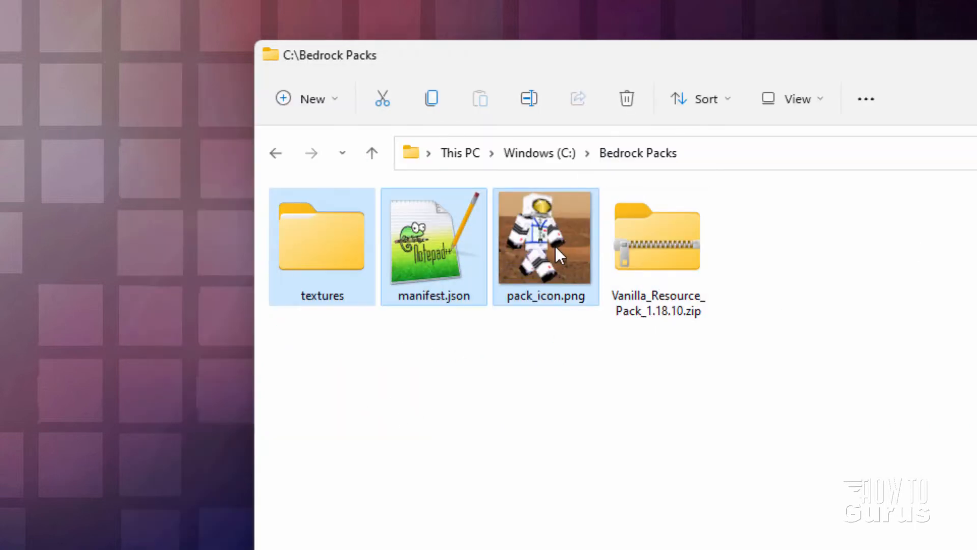
right_click(439, 219)
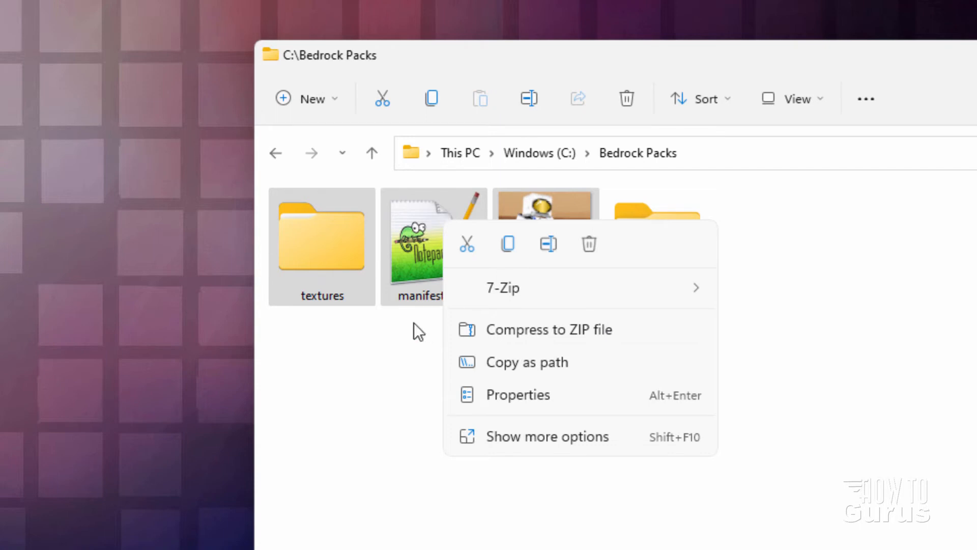
left_click(533, 340)
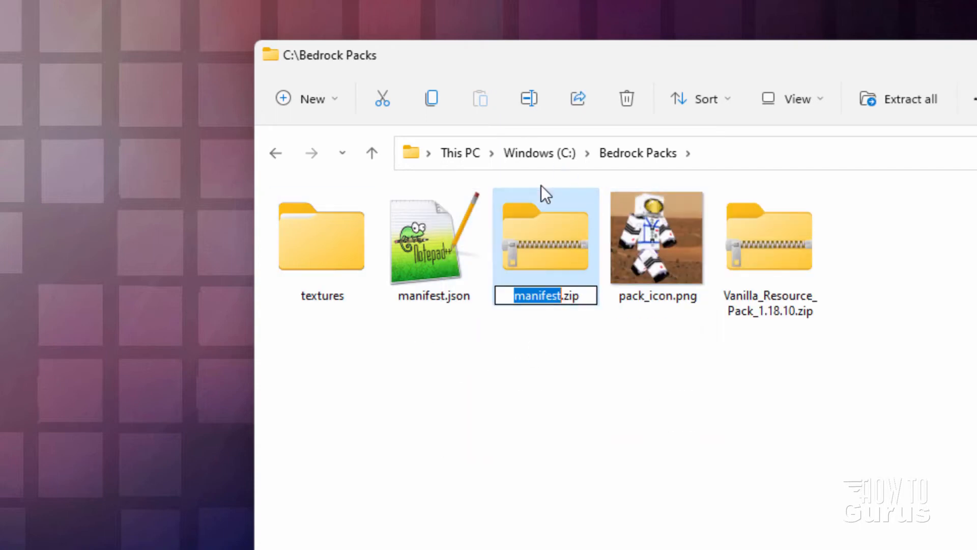
type("Custom S")
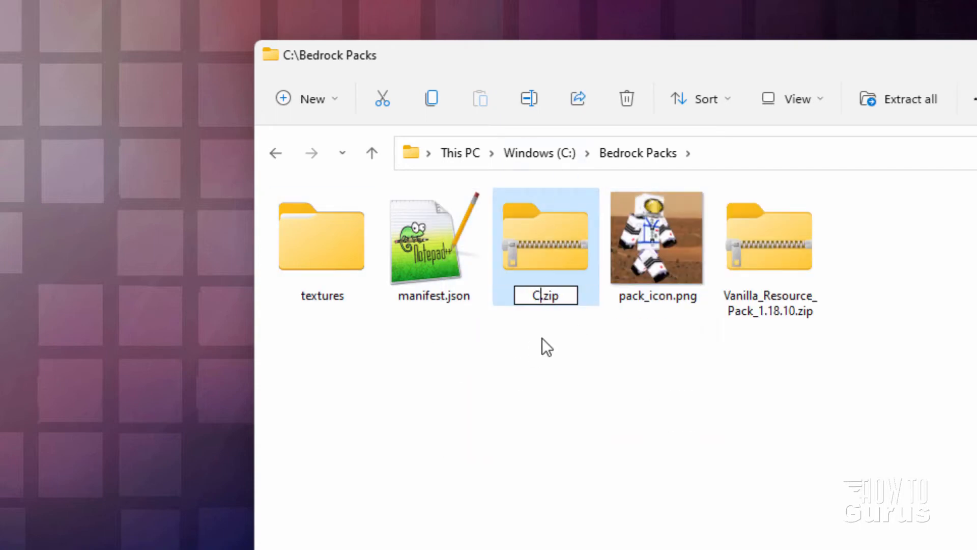
type("word")
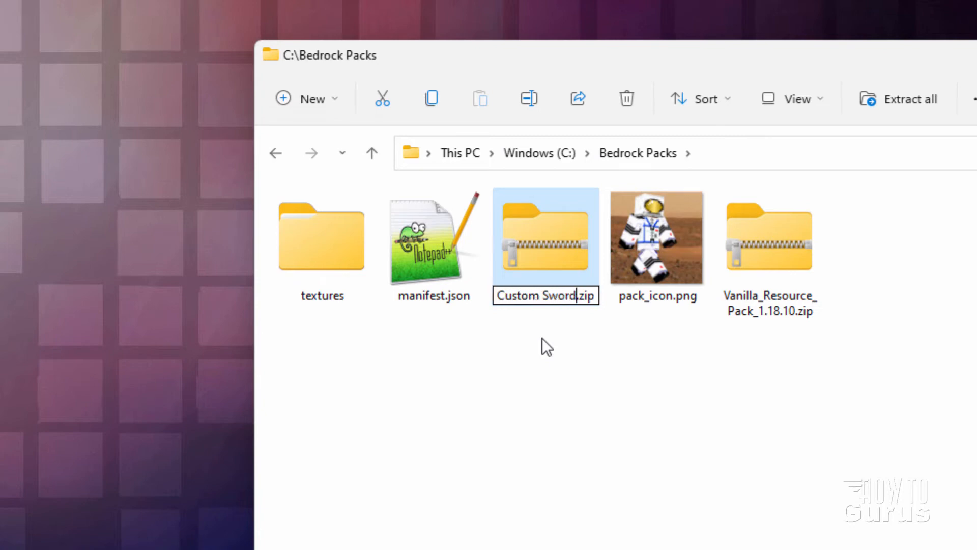
key("Return")
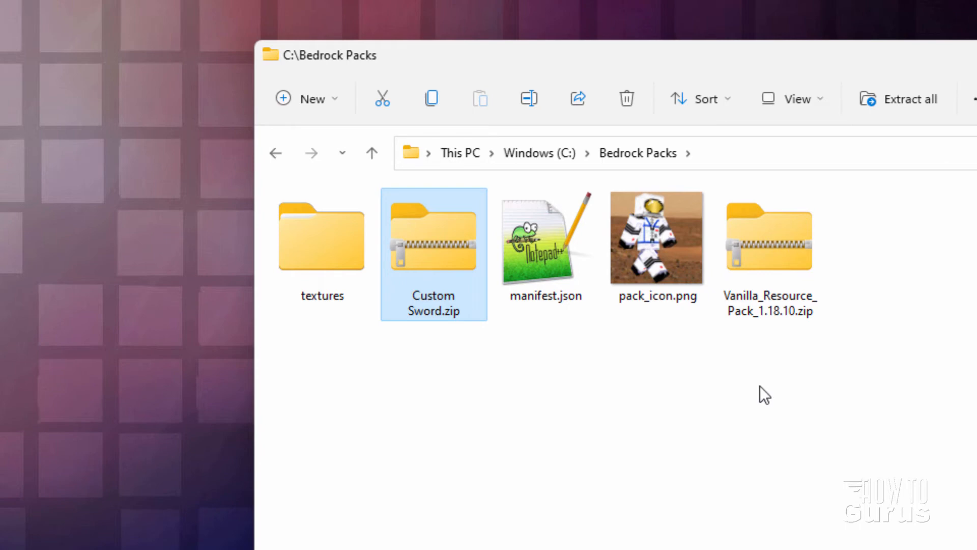
Check whether the display of file name extensions is enabled in File Explorer
left_click(807, 102)
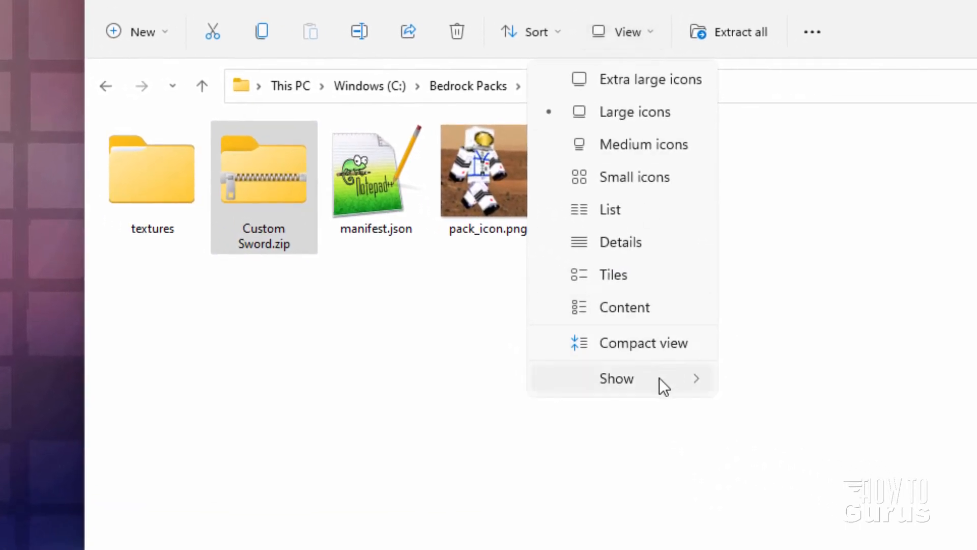
mouse_move(658, 377)
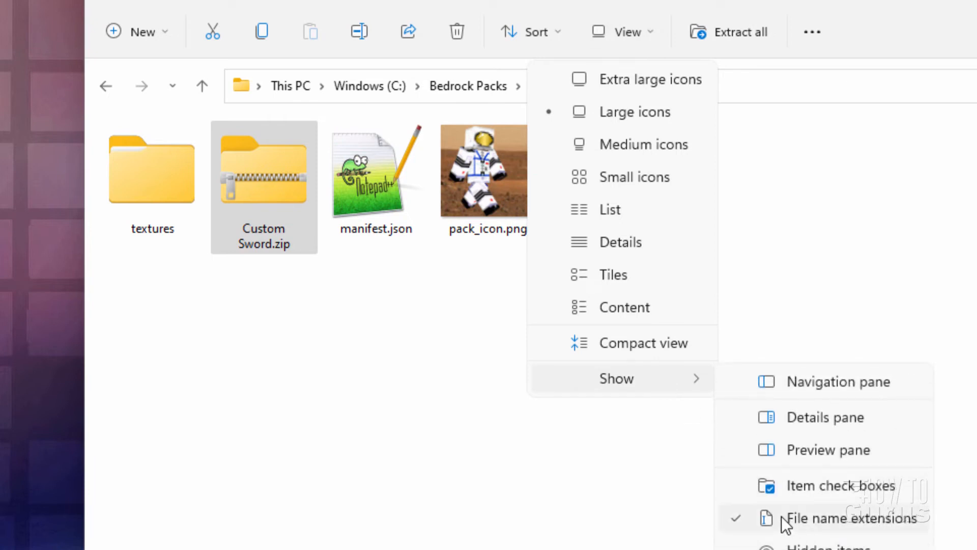
left_click(646, 510)
Rename Custom Sword.zip to Custom Sword.mcpack, accepting the extension change, and refresh the listing by entering the textures folder and returning to Bedrock Packs
left_click(280, 247)
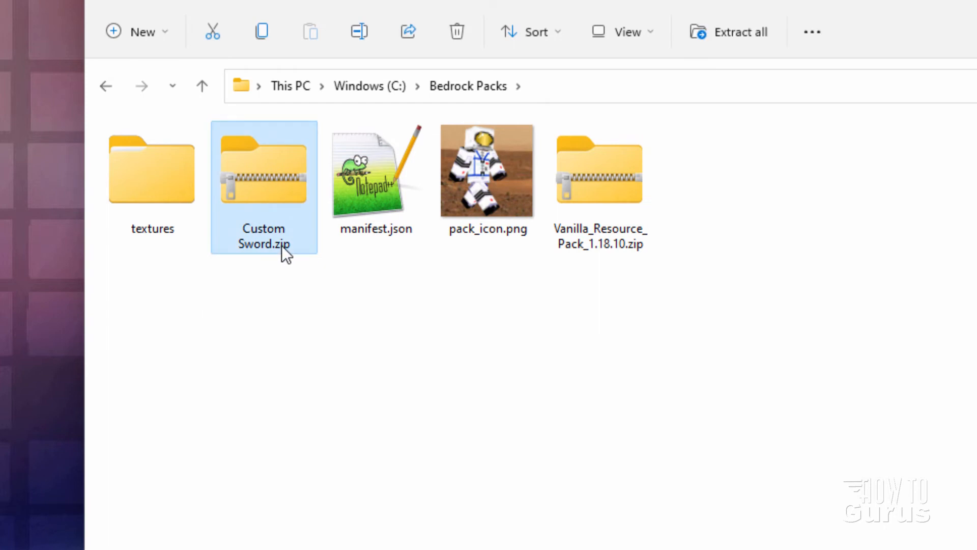
left_click(298, 248)
left_click(308, 227)
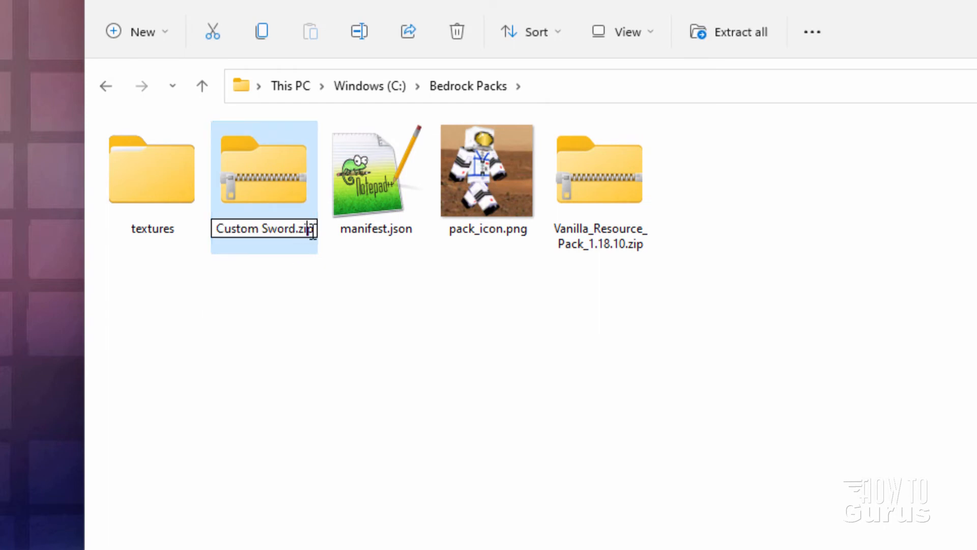
key("BackSpace")
key("BackSpace")
key("BackSpace")
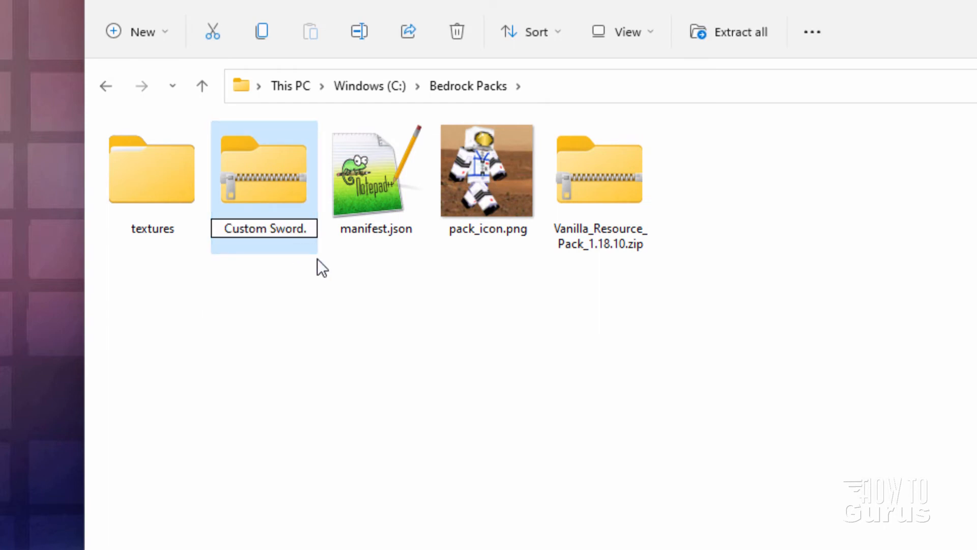
type("mcpack")
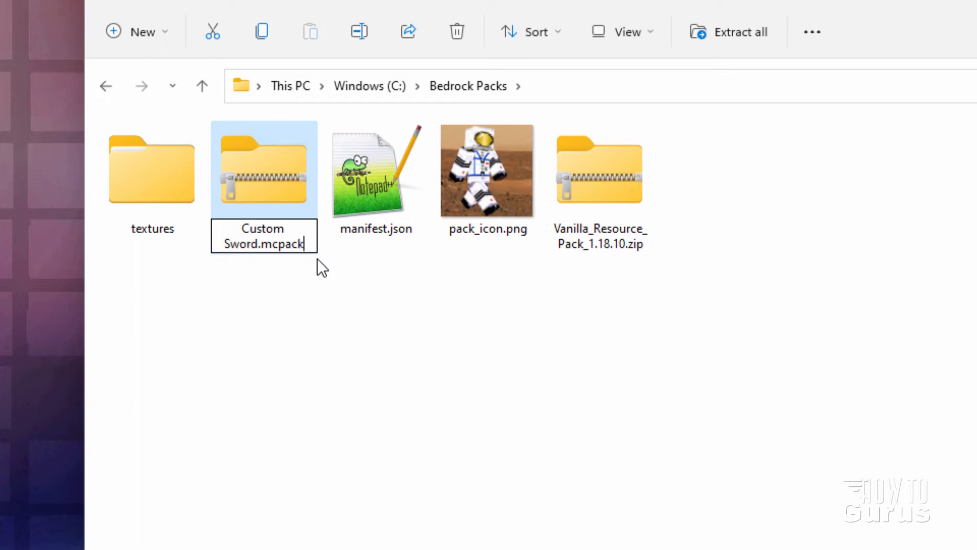
key("Return")
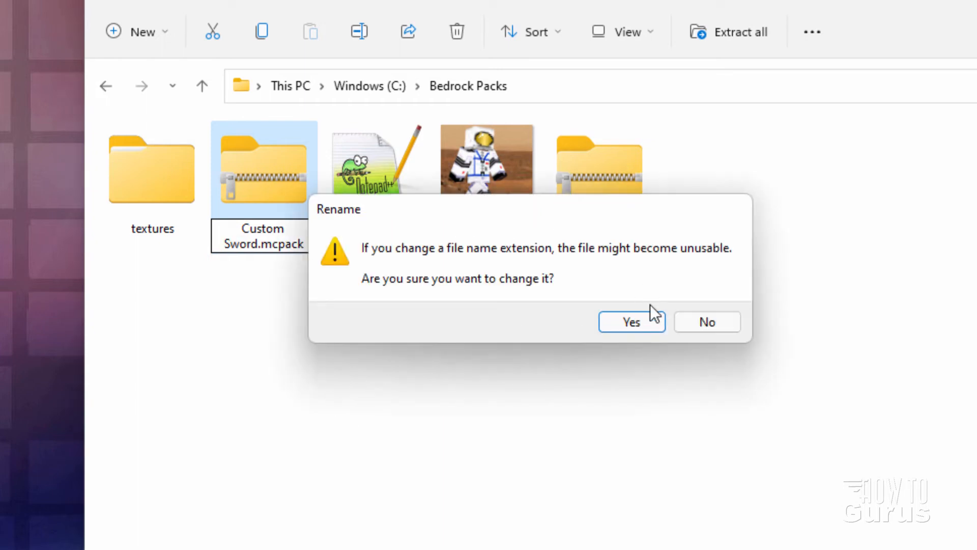
left_click(636, 320)
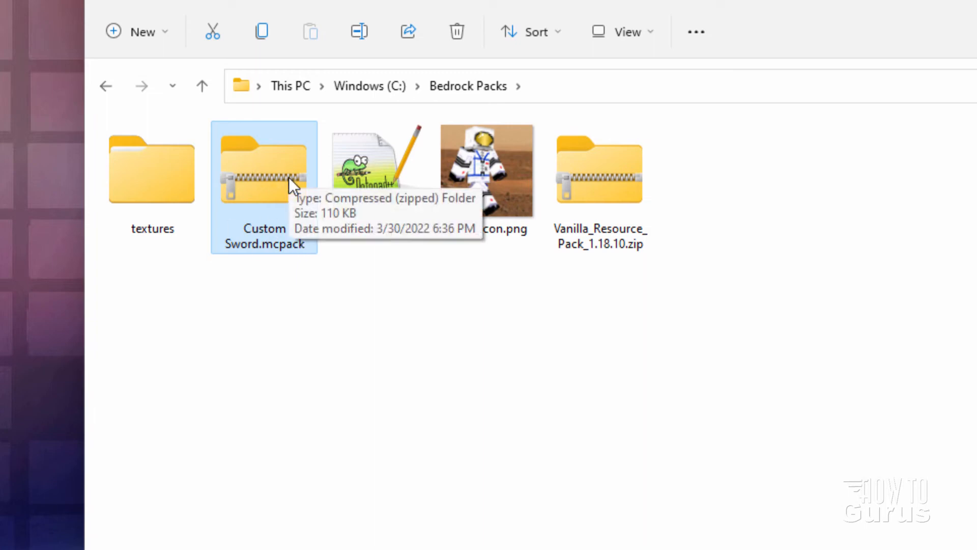
double_click(178, 196)
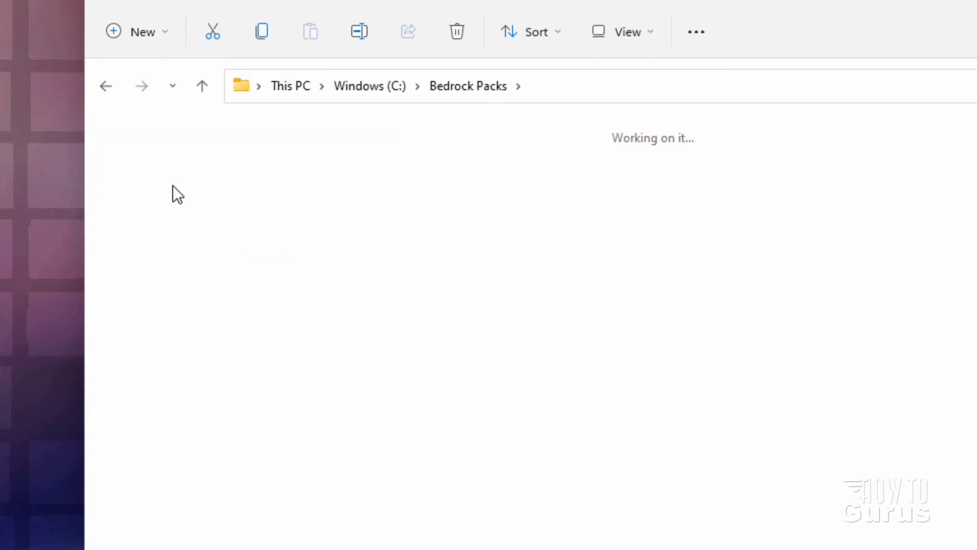
left_click(487, 84)
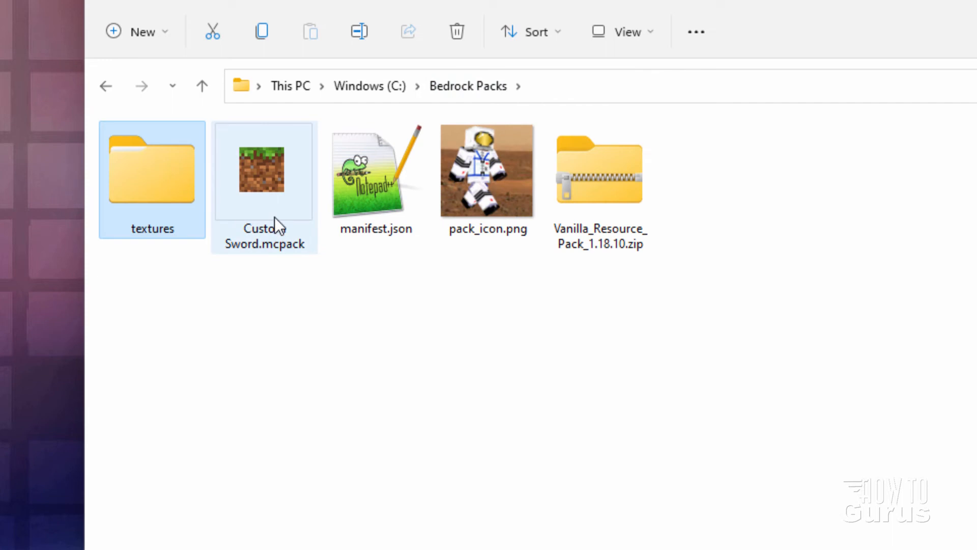
Launch Minecraft and import the resource pack from Custom Sword.mcpack
left_click(270, 301)
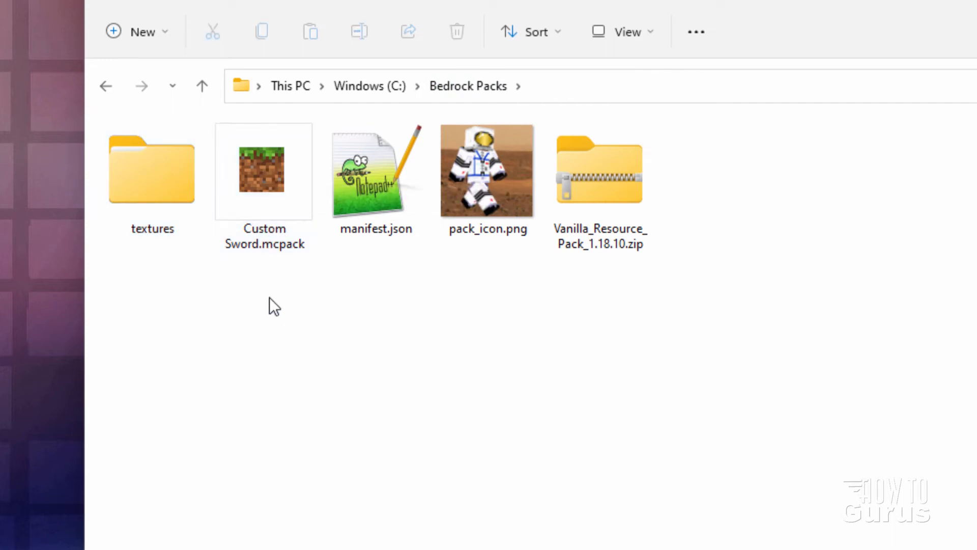
double_click(261, 170)
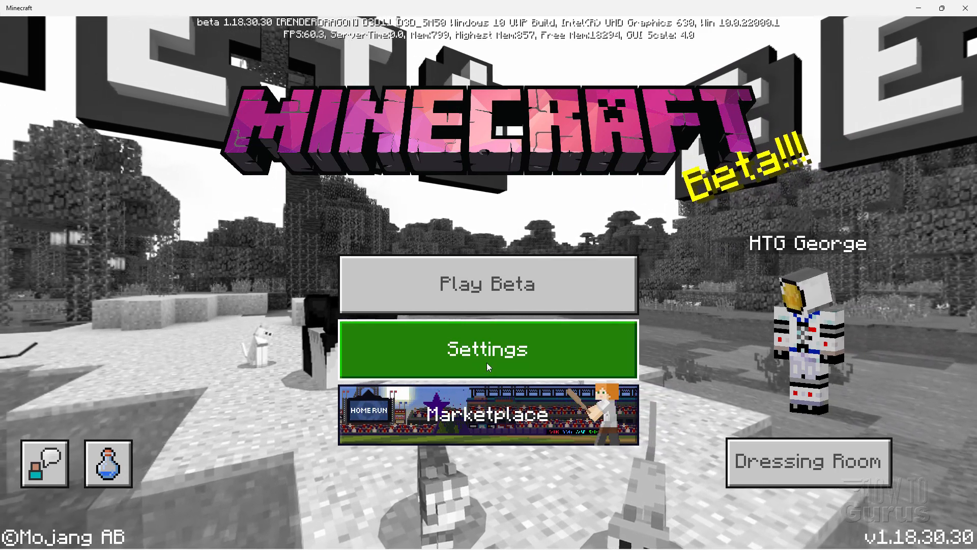
Activate the Custom Sword pack from My Packs in the Global Resources settings
left_click(486, 363)
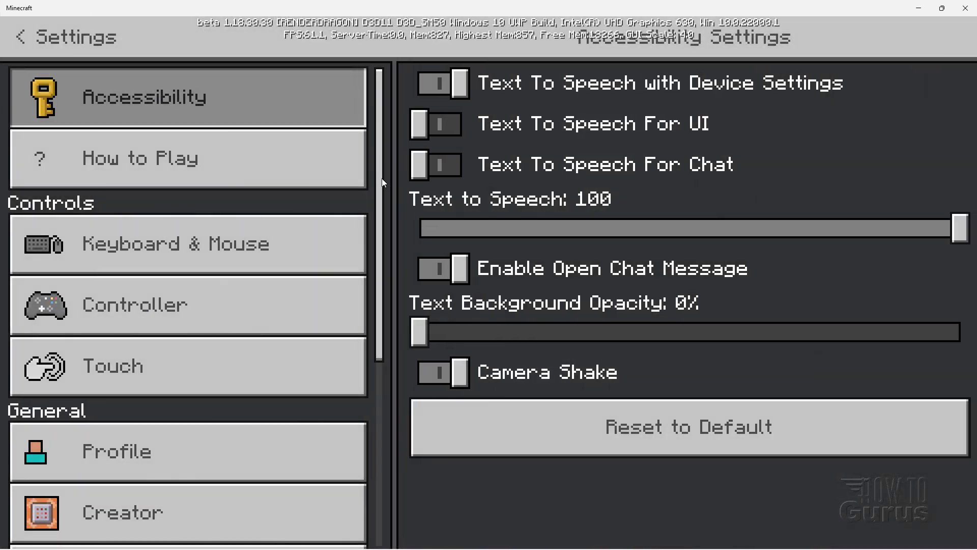
left_click_drag(382, 178, 389, 398)
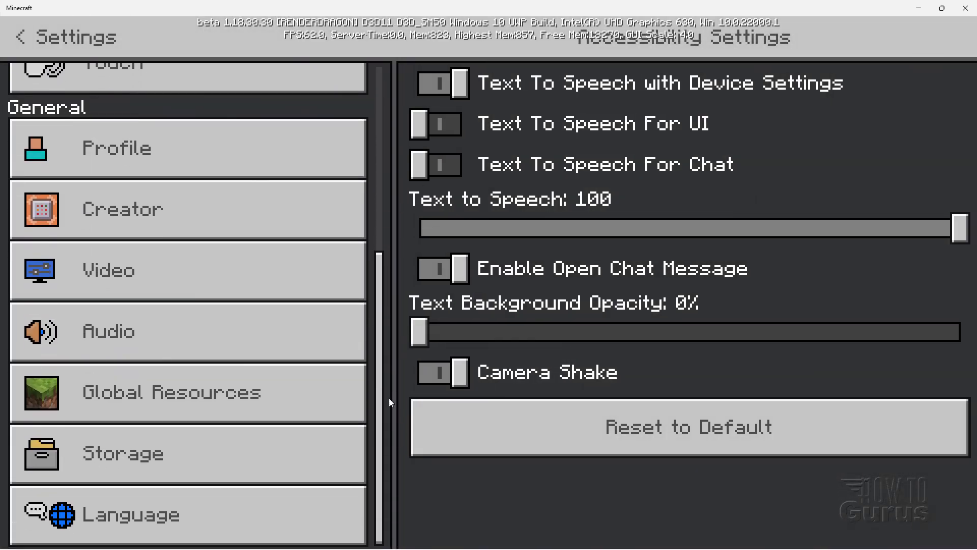
left_click(234, 396)
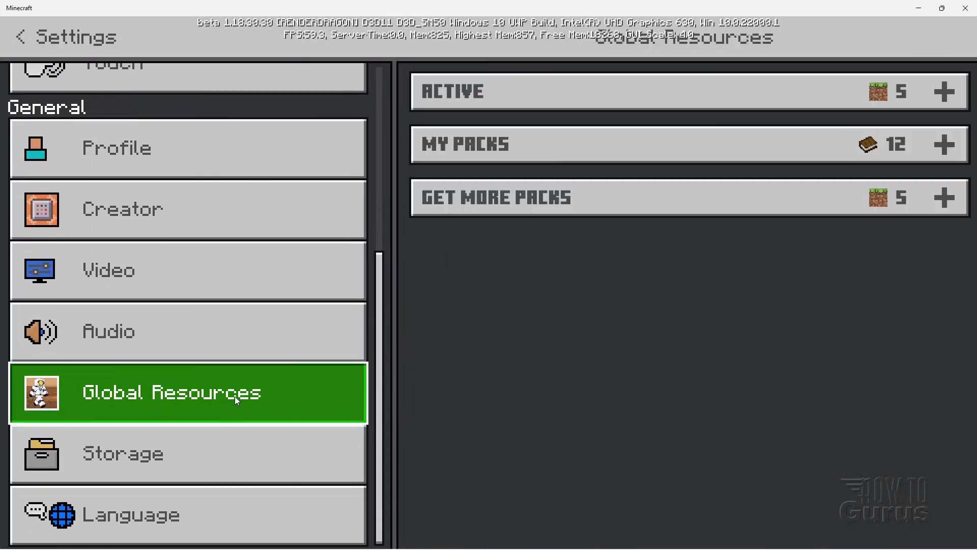
left_click(499, 151)
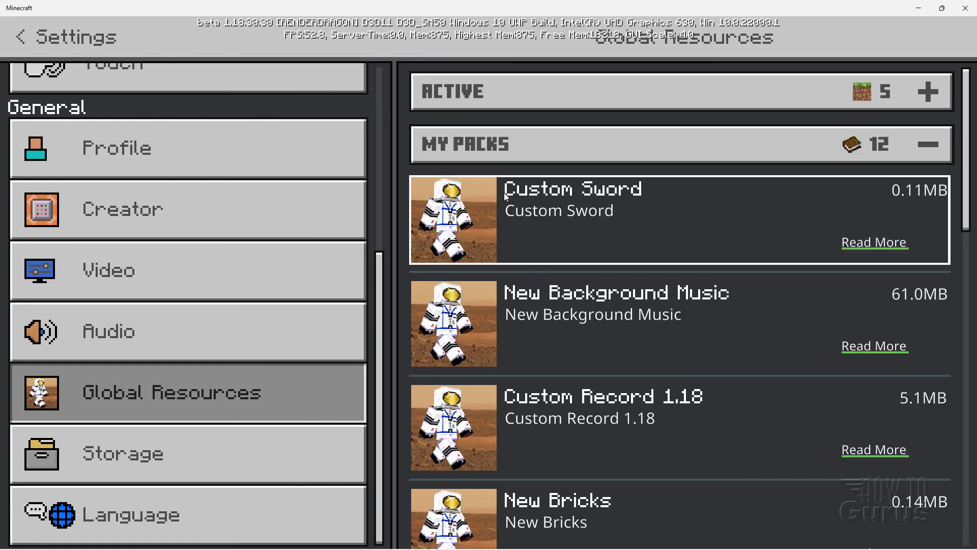
left_click(635, 225)
left_click(675, 292)
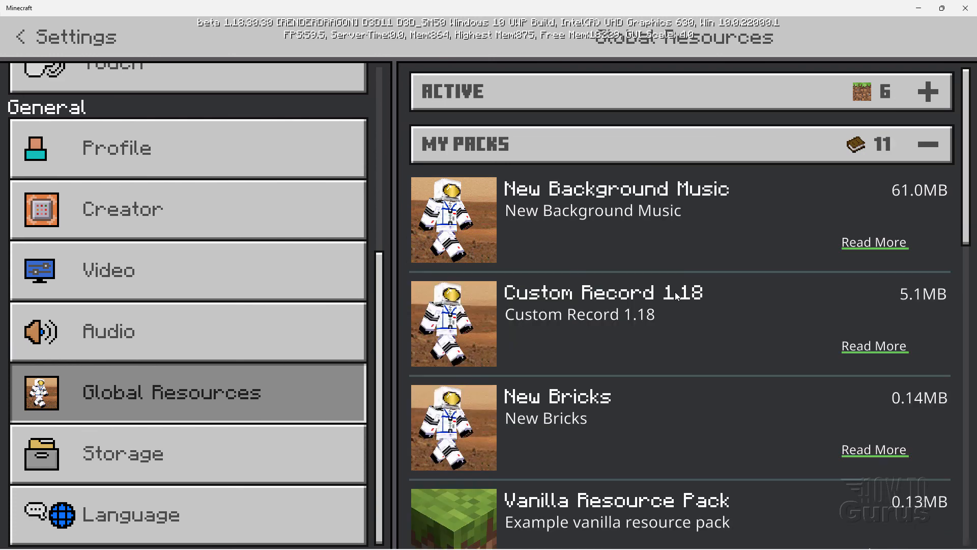
Check the list of active global resource packs for Custom Sword, and return to the main screen
left_click(598, 90)
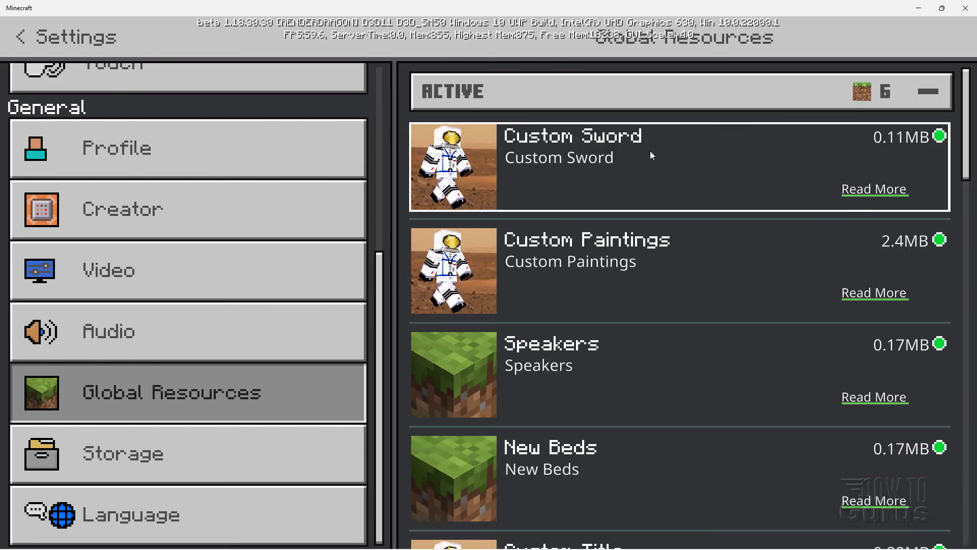
left_click(584, 87)
left_click(23, 37)
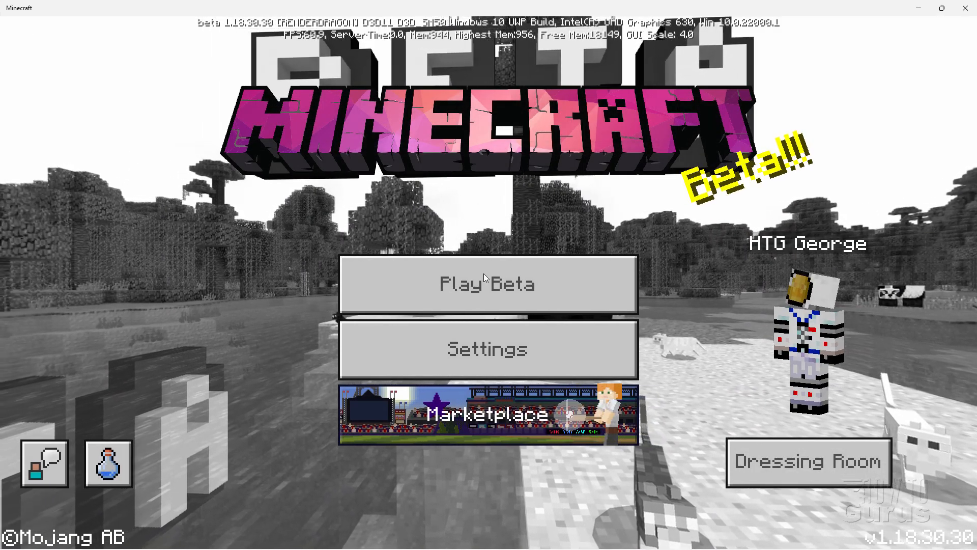
Load the beta world Copy of Main World and switch the hotbar selection away from Smooth Stone
left_click(495, 285)
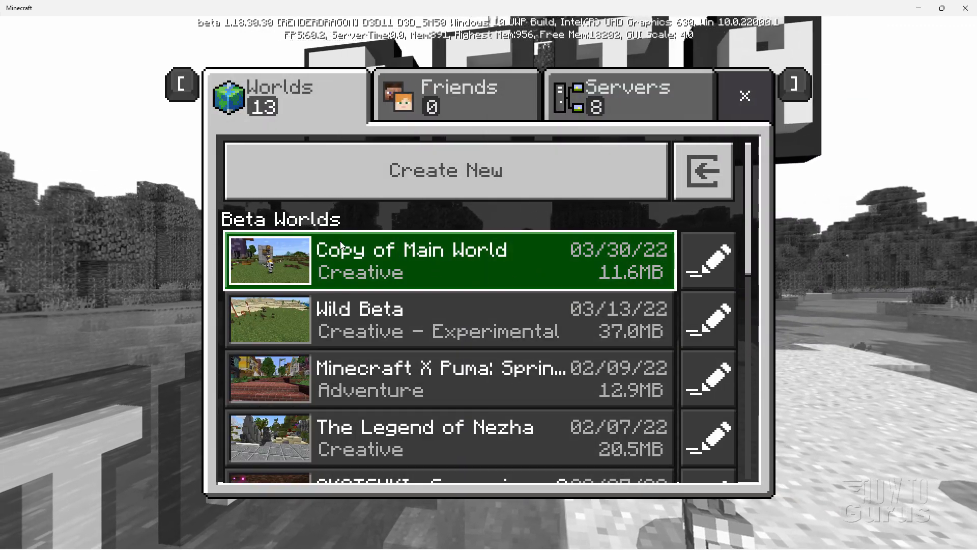
left_click(428, 264)
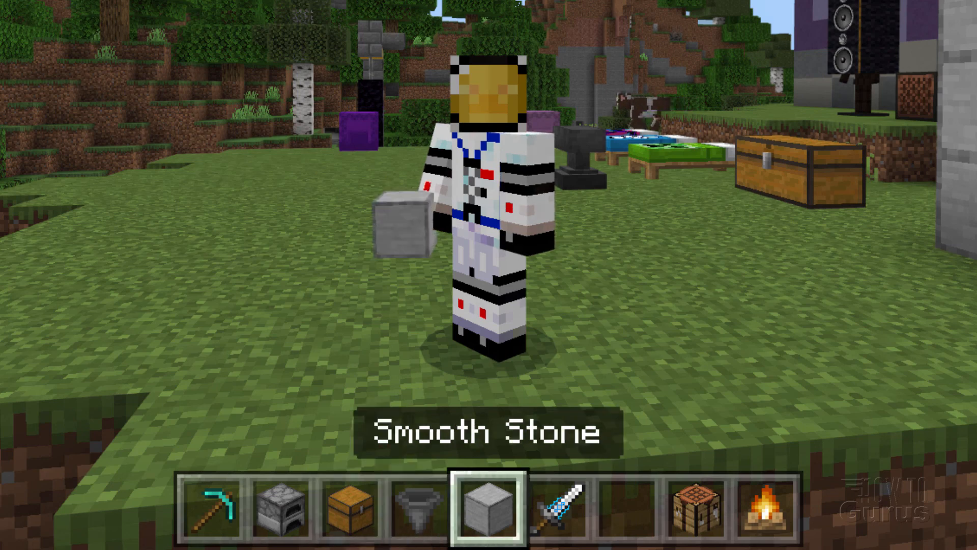
key("8")
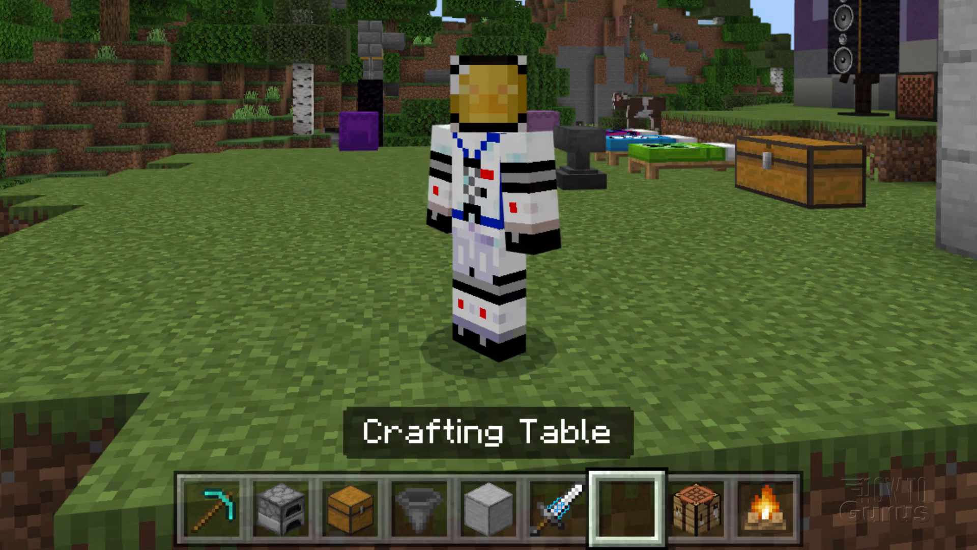